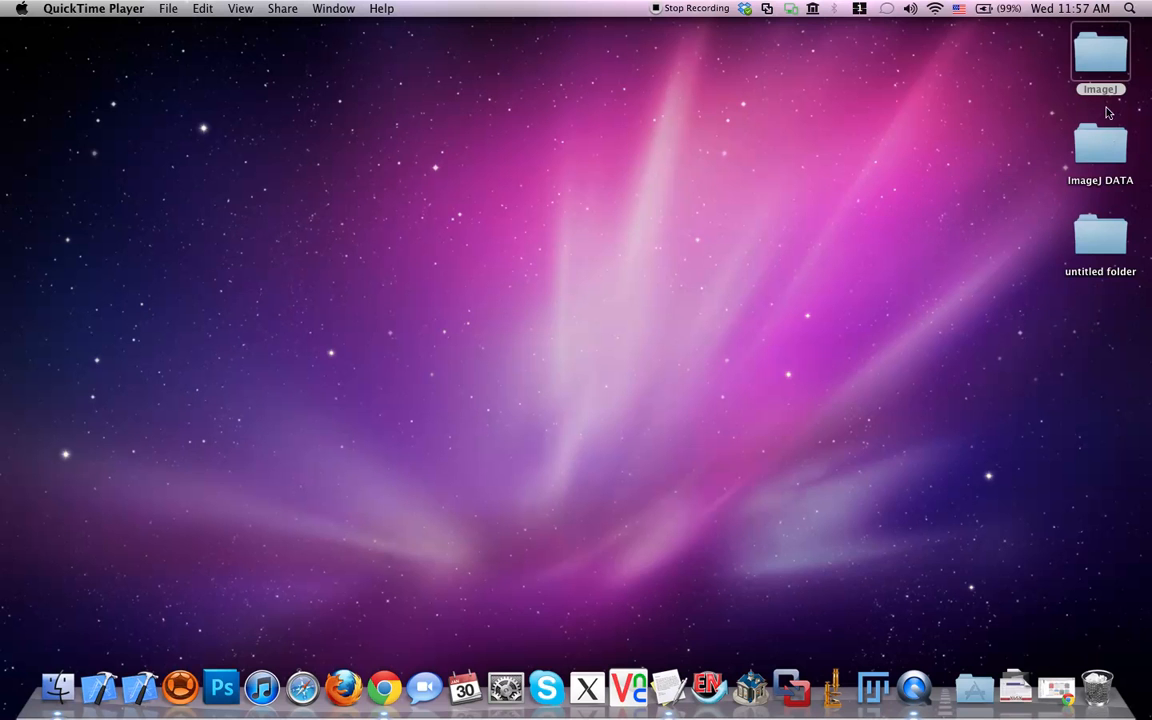
Step: Launch ImageJ from the ImageJ folder on the desktop and reposition its main window
{"action": "left_click", "coordinate": [1096, 60]}
{"action": "double_click", "coordinate": [1096, 60]}
{"action": "double_click", "coordinate": [783, 235]}
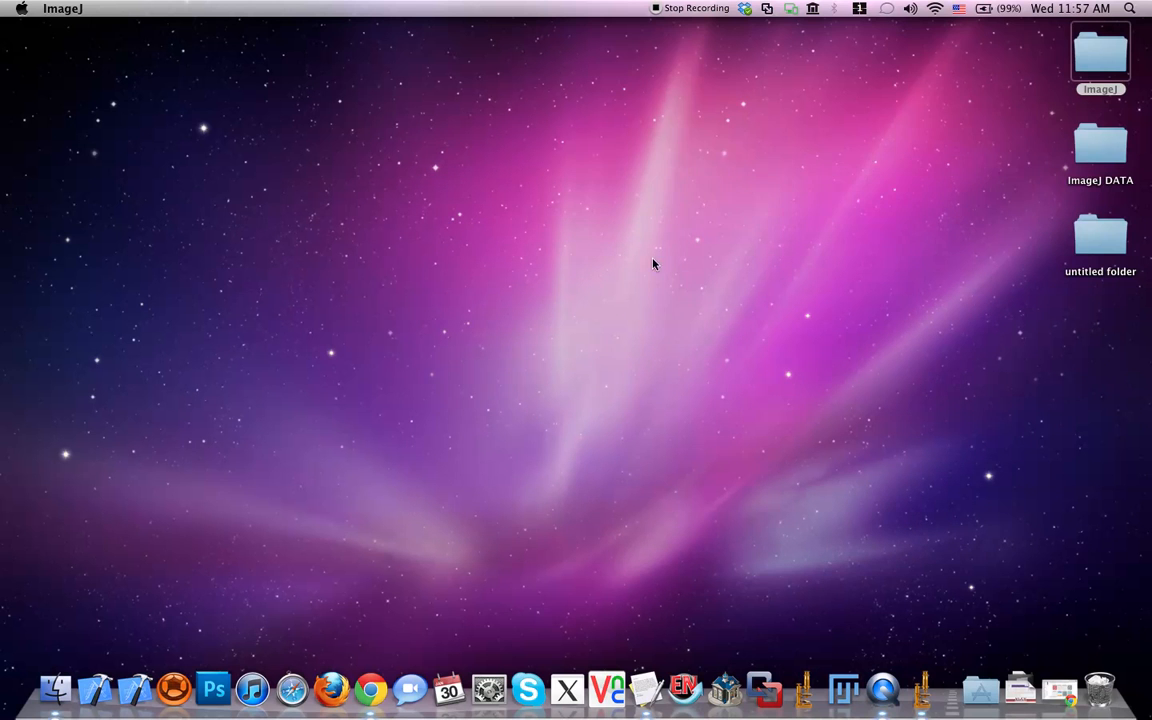
{"action": "left_click_drag", "start_coordinate": [761, 133], "coordinate": [710, 166]}
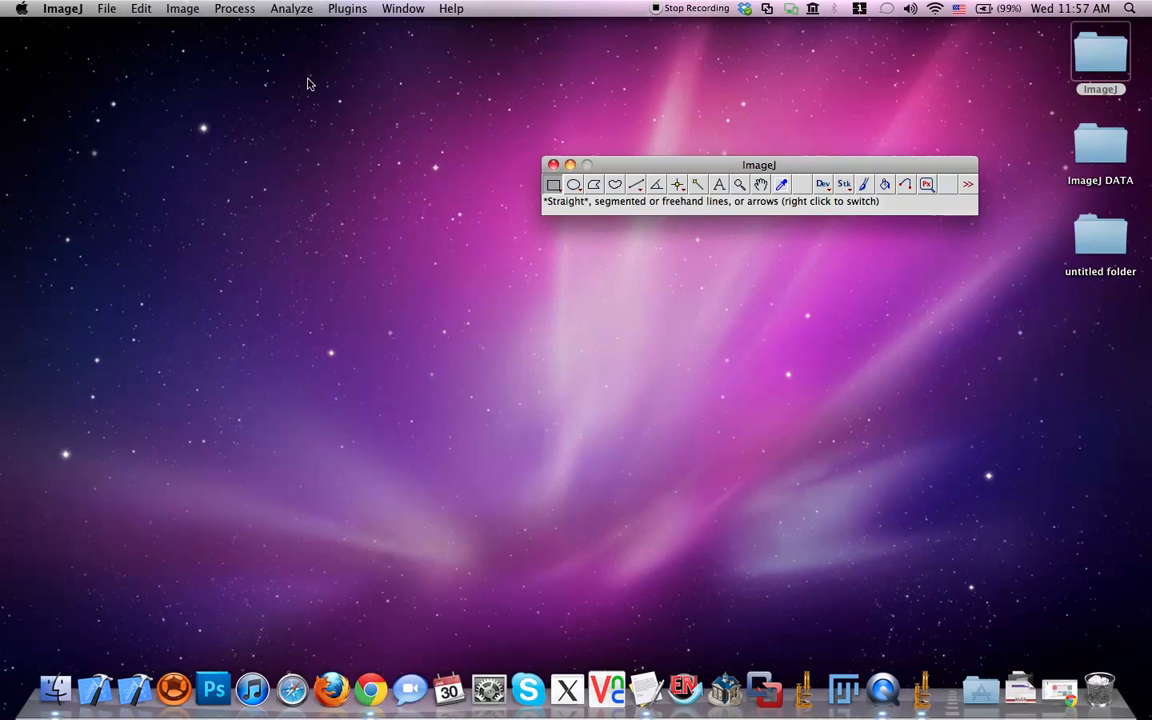
Step: Open the Leaf sample image and arrange its window below the ImageJ main window
{"action": "left_click", "coordinate": [133, 12]}
{"action": "mouse_move", "coordinate": [105, 13]}
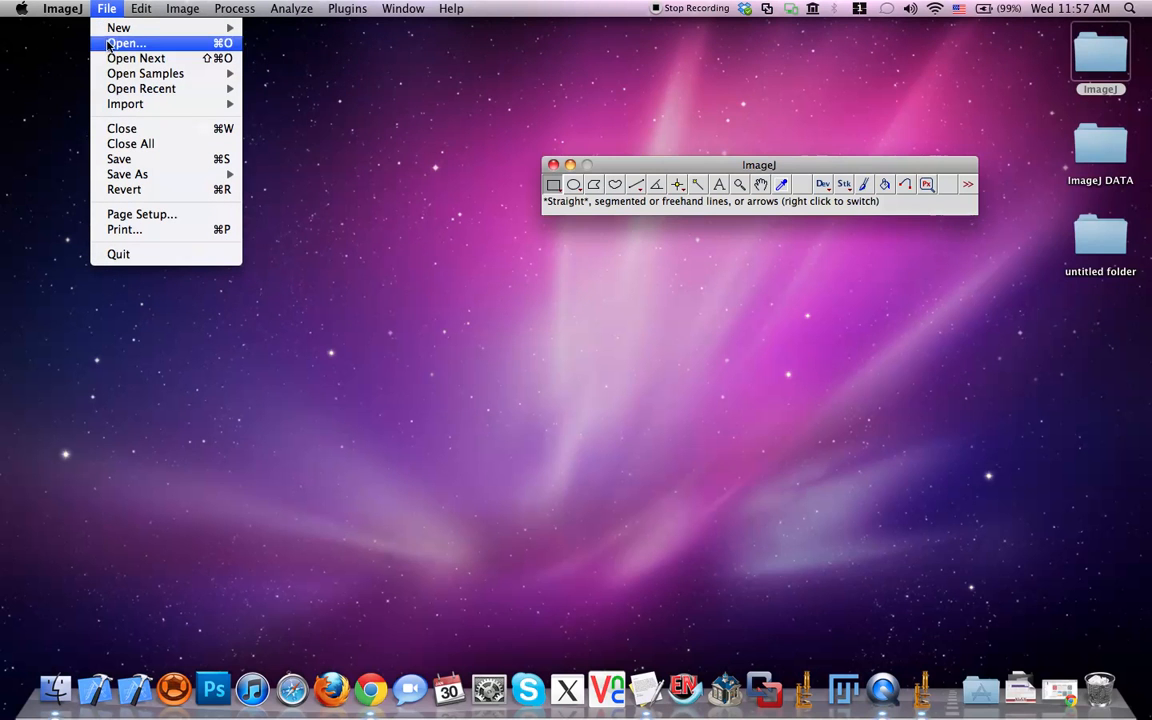
{"action": "mouse_move", "coordinate": [112, 73]}
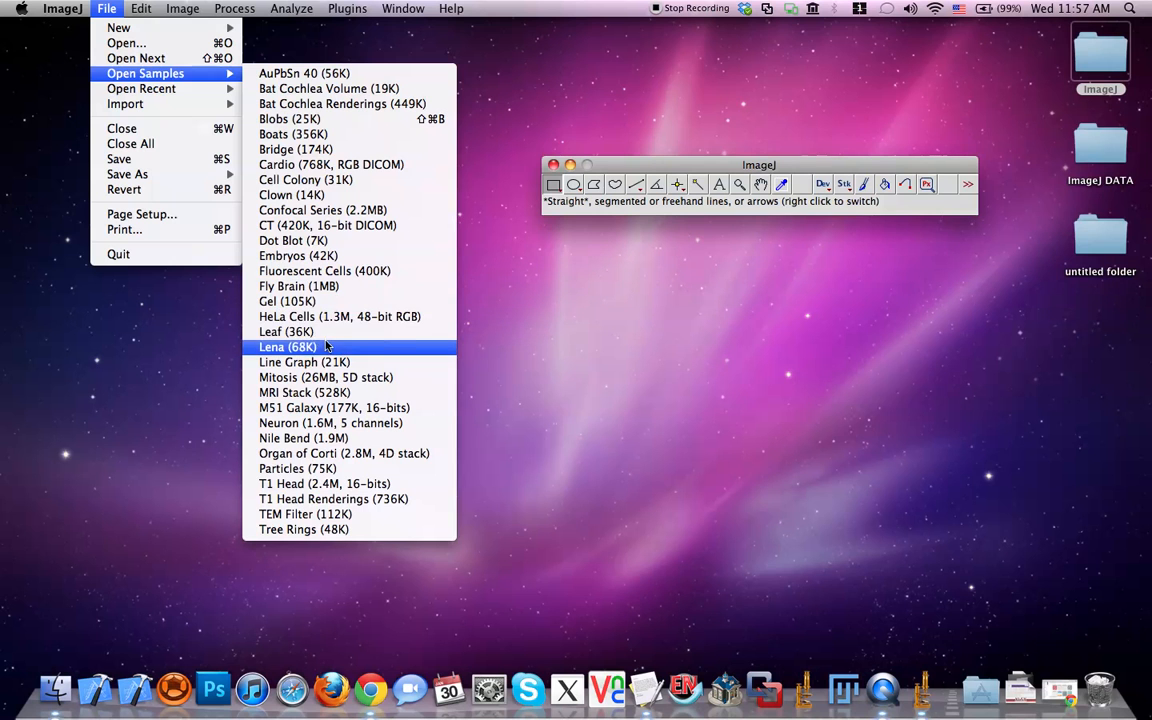
{"action": "left_click", "coordinate": [305, 332]}
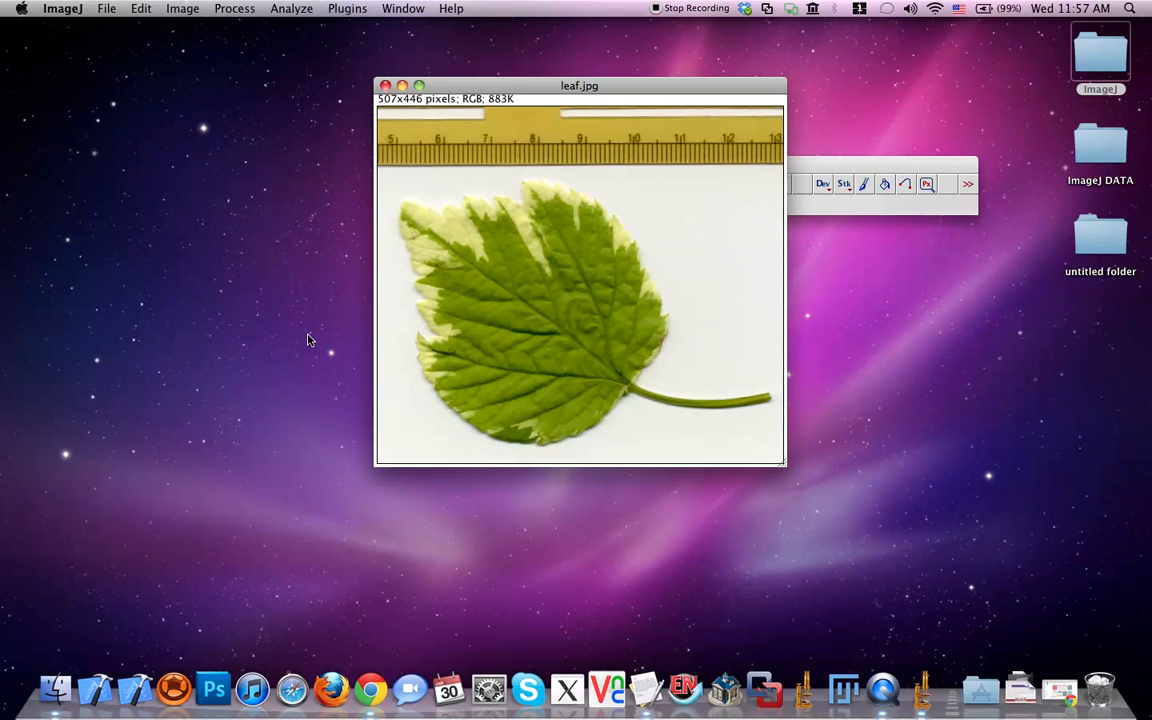
{"action": "left_click_drag", "start_coordinate": [505, 87], "coordinate": [549, 243]}
{"action": "left_click_drag", "start_coordinate": [594, 165], "coordinate": [553, 71]}
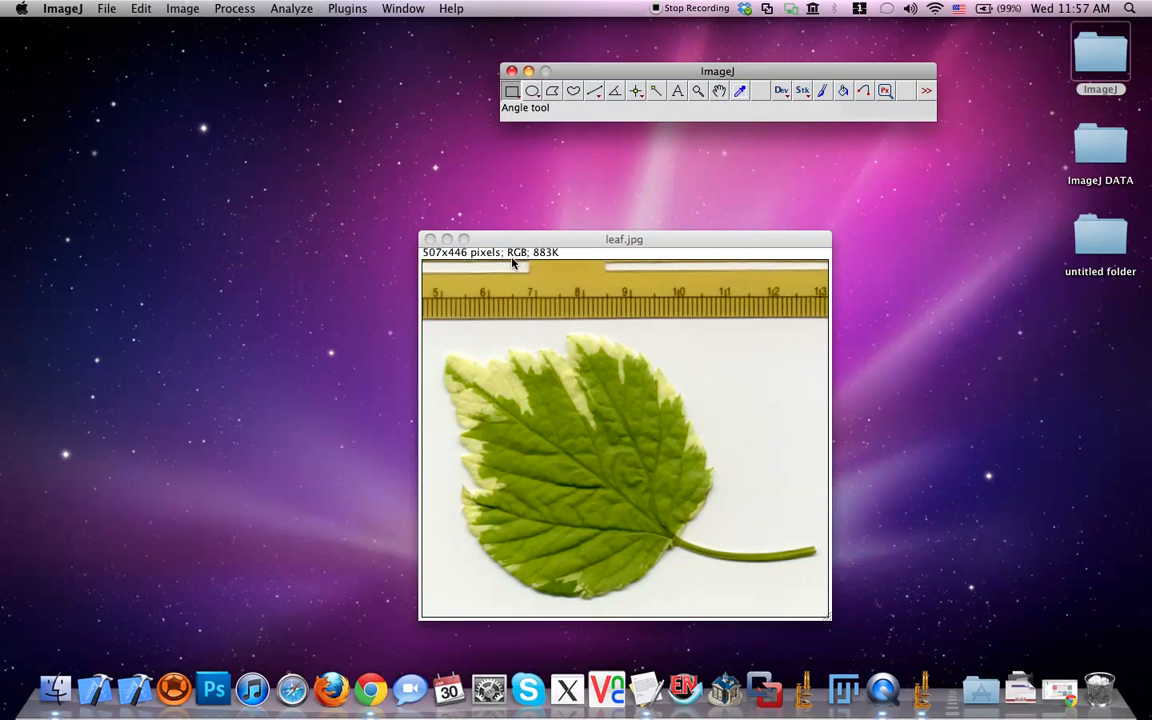
{"action": "left_click_drag", "start_coordinate": [462, 239], "coordinate": [435, 184]}
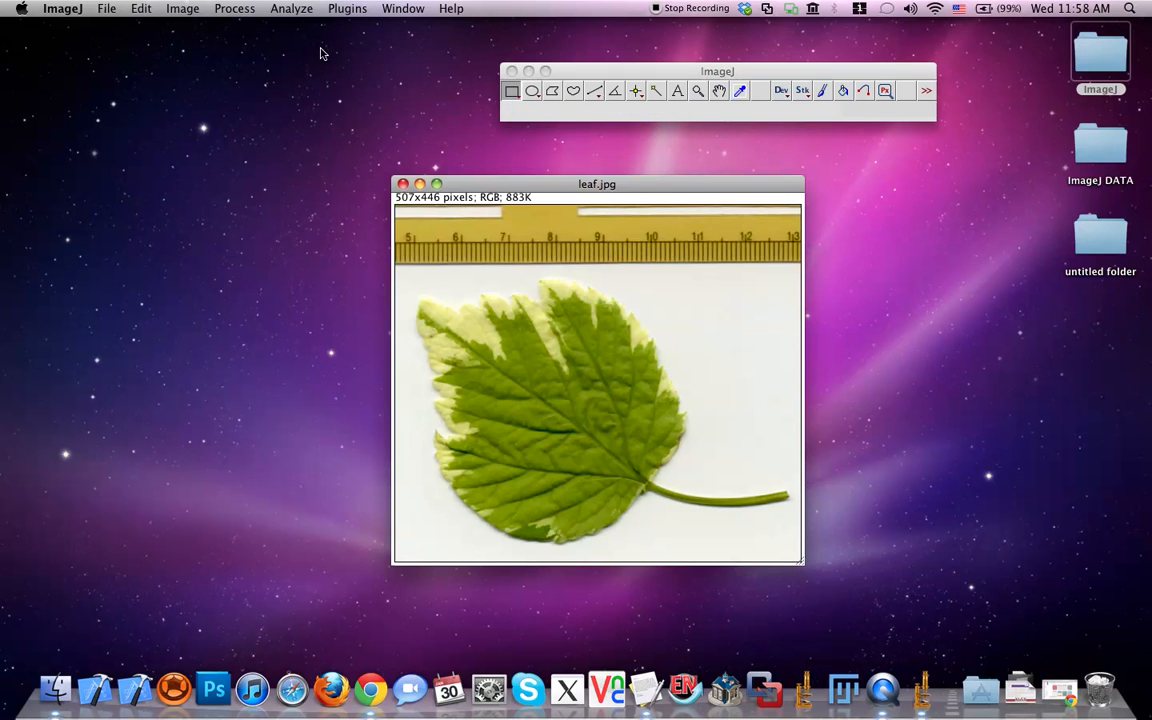
Step: Convert the leaf image to 8-bit
{"action": "left_click", "coordinate": [178, 9]}
{"action": "mouse_move", "coordinate": [194, 28]}
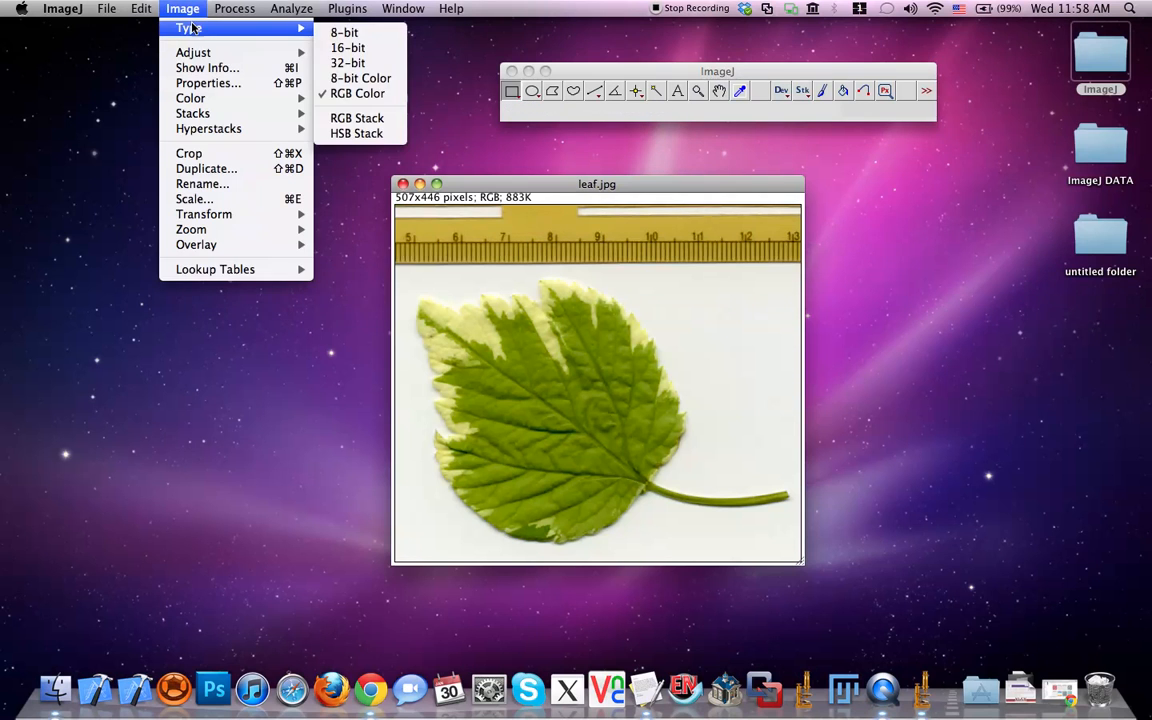
{"action": "left_click", "coordinate": [362, 35]}
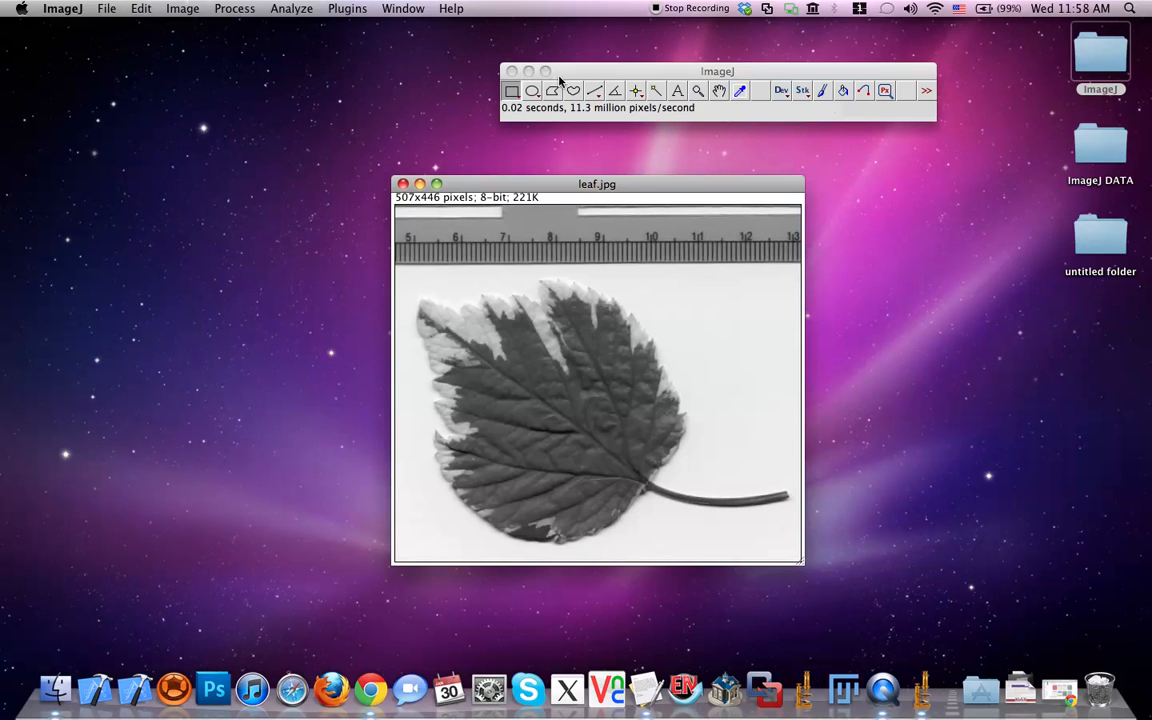
{"action": "left_click", "coordinate": [288, 8]}
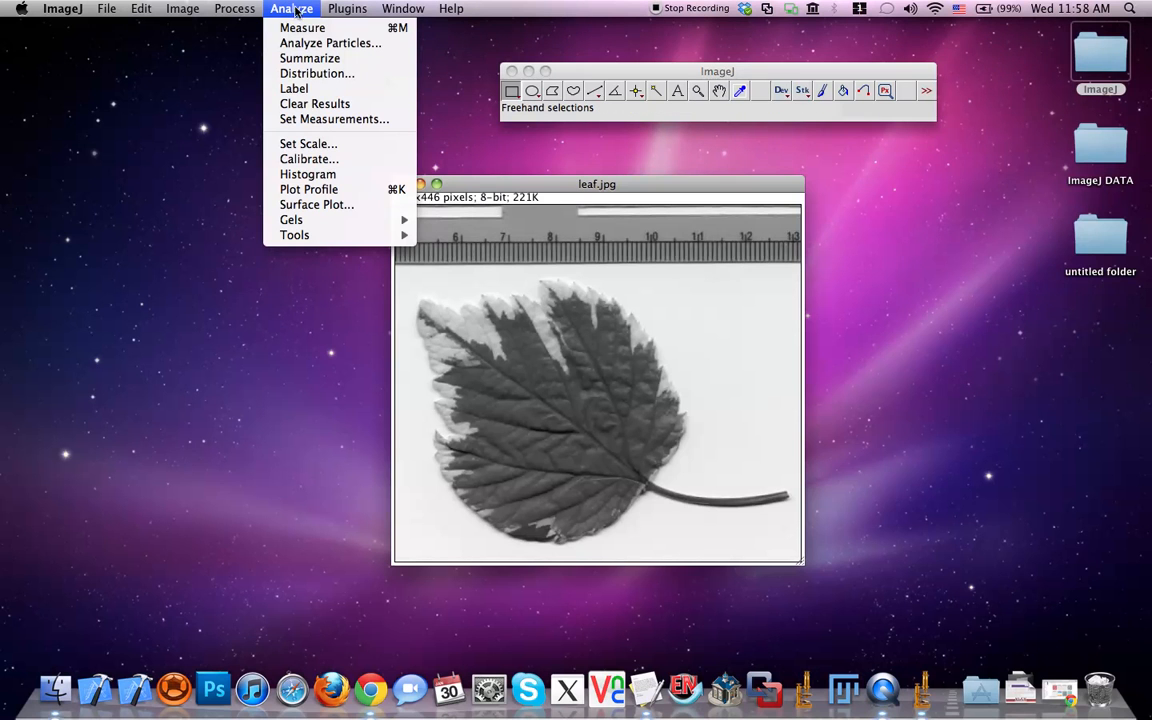
{"action": "left_click", "coordinate": [321, 146]}
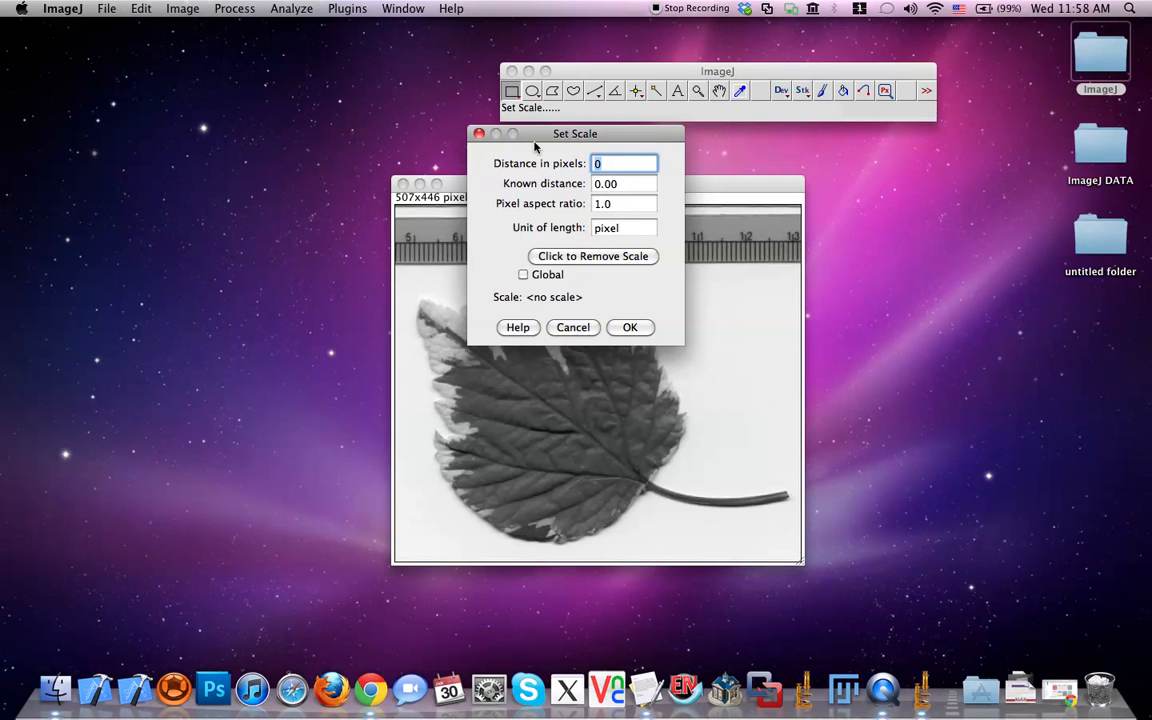
{"action": "left_click", "coordinate": [627, 185]}
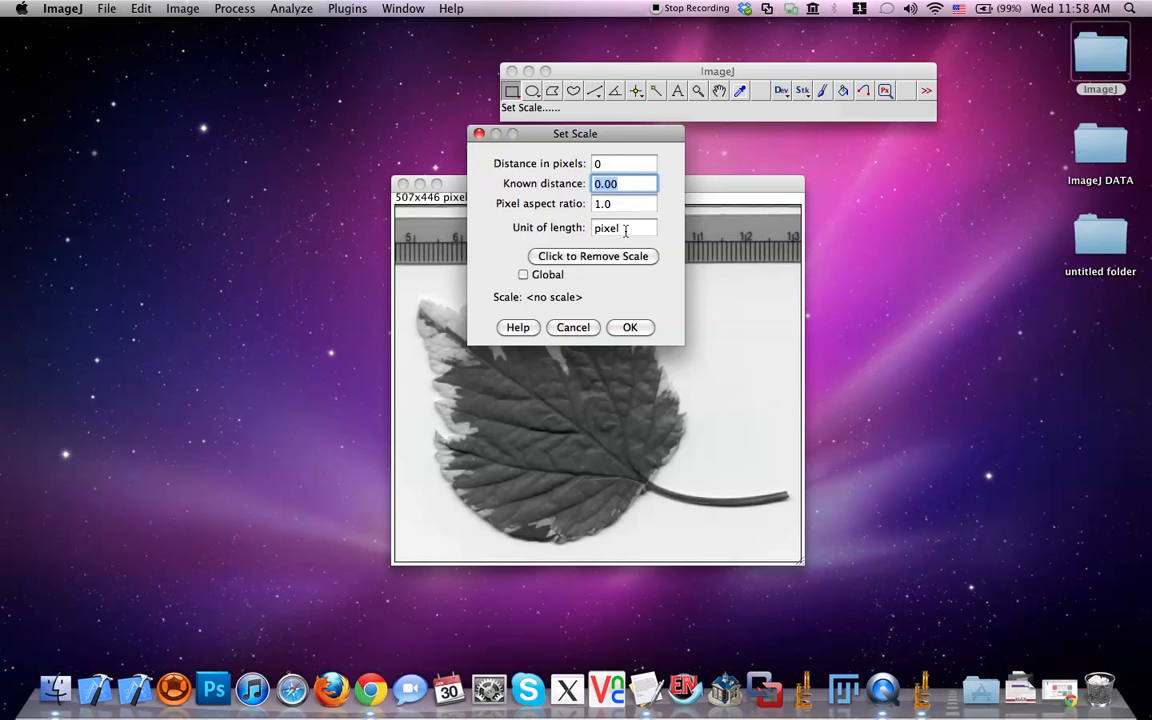
{"action": "left_click", "coordinate": [586, 327]}
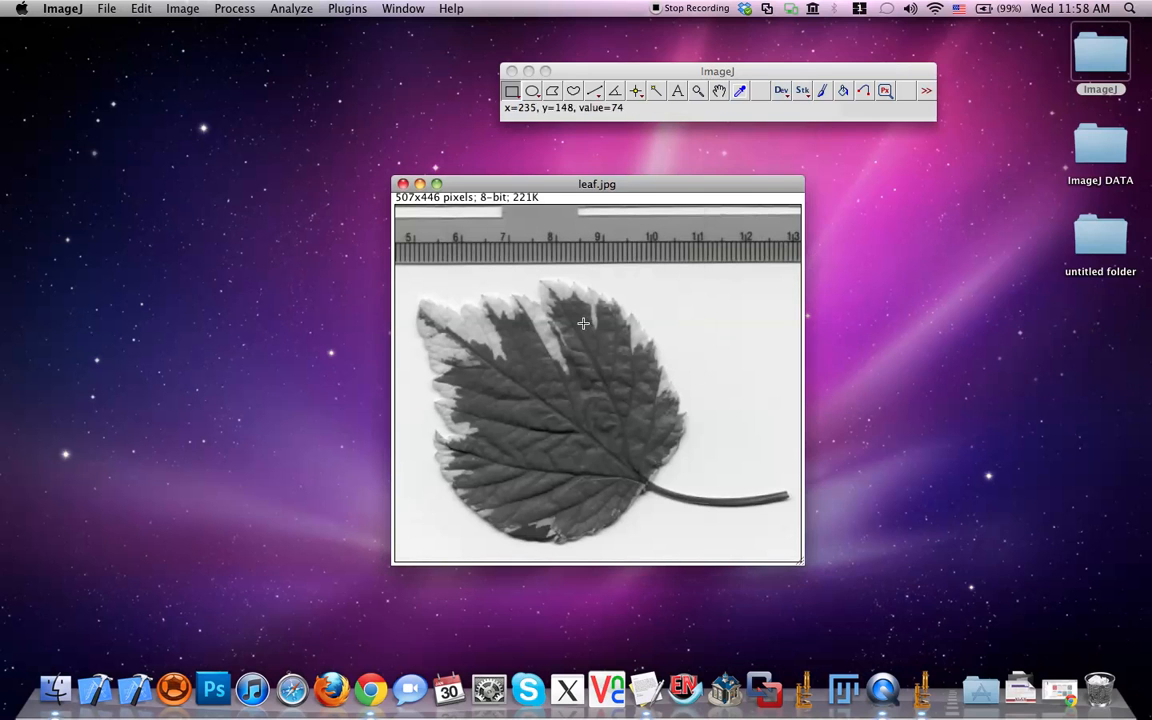
Step: Draw a straight line about 237 pixels long between the ruler's 6 and 10 marks and set the scale with a known distance of 40 mm
{"action": "left_click", "coordinate": [594, 92]}
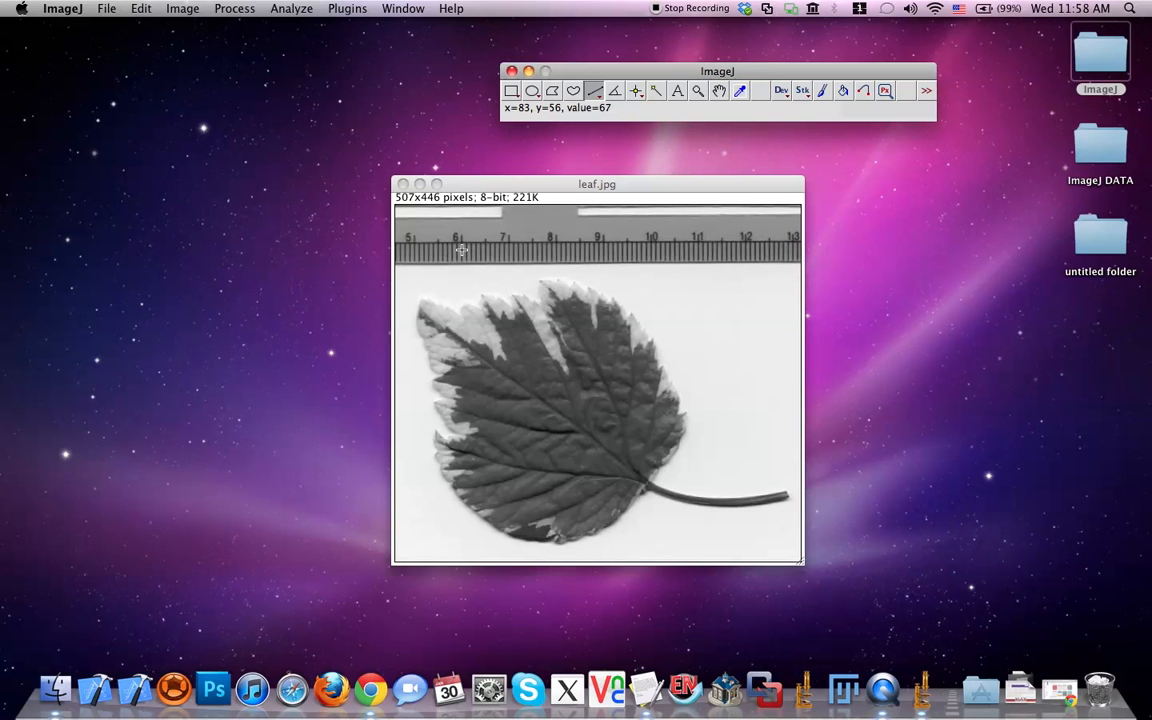
{"action": "left_click_drag", "start_coordinate": [462, 252], "coordinate": [652, 257]}
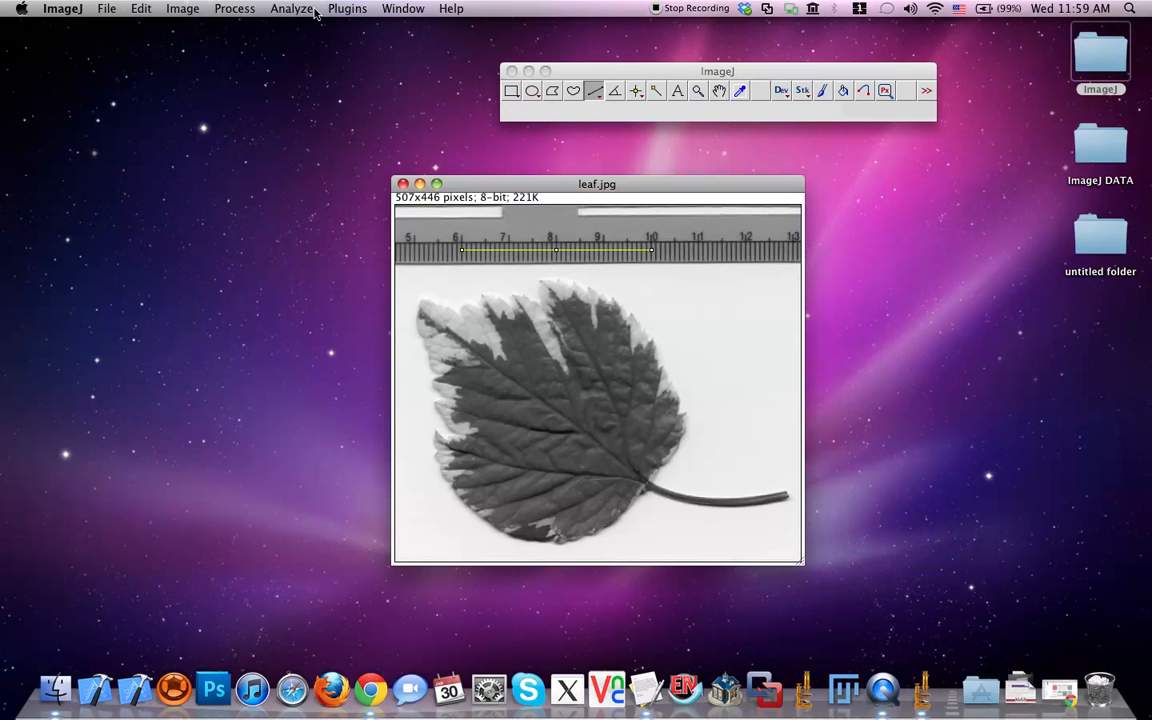
{"action": "left_click", "coordinate": [280, 10]}
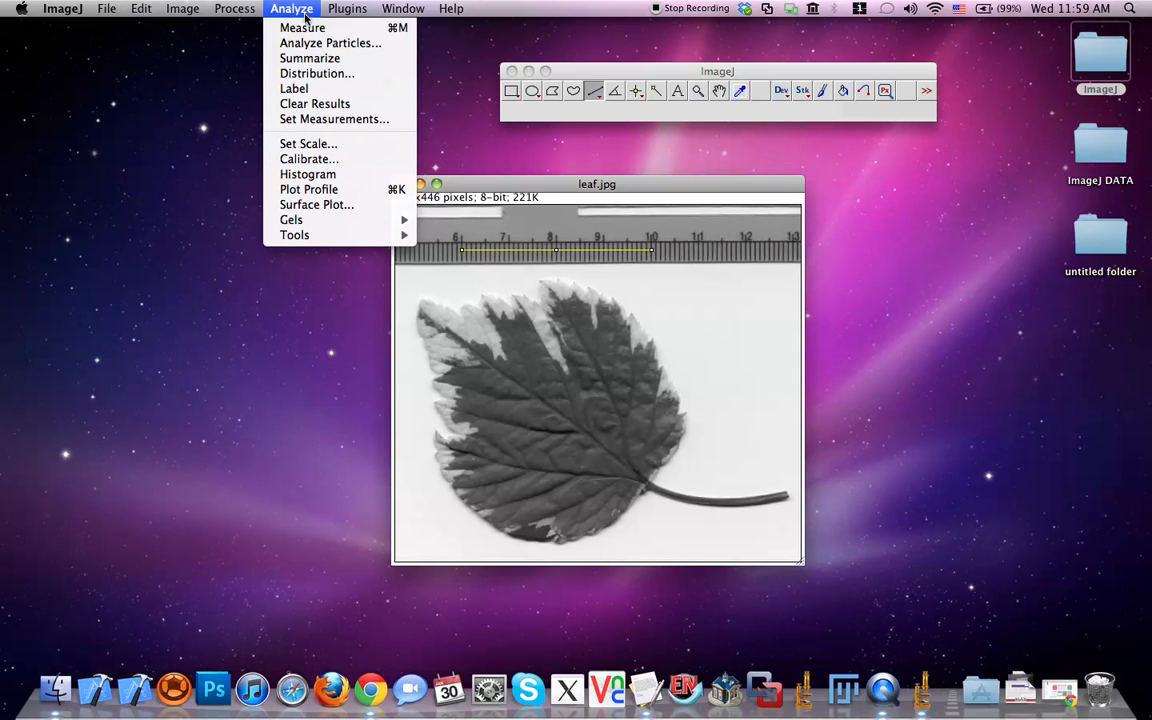
{"action": "left_click", "coordinate": [316, 147]}
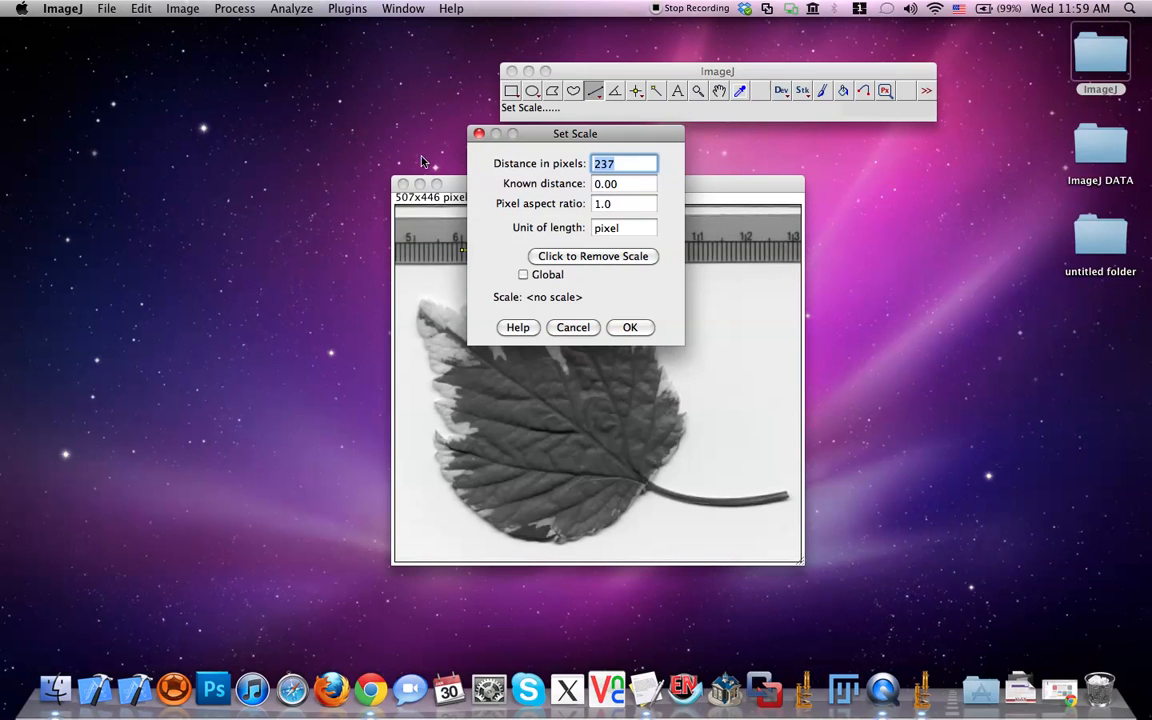
{"action": "left_click", "coordinate": [632, 184]}
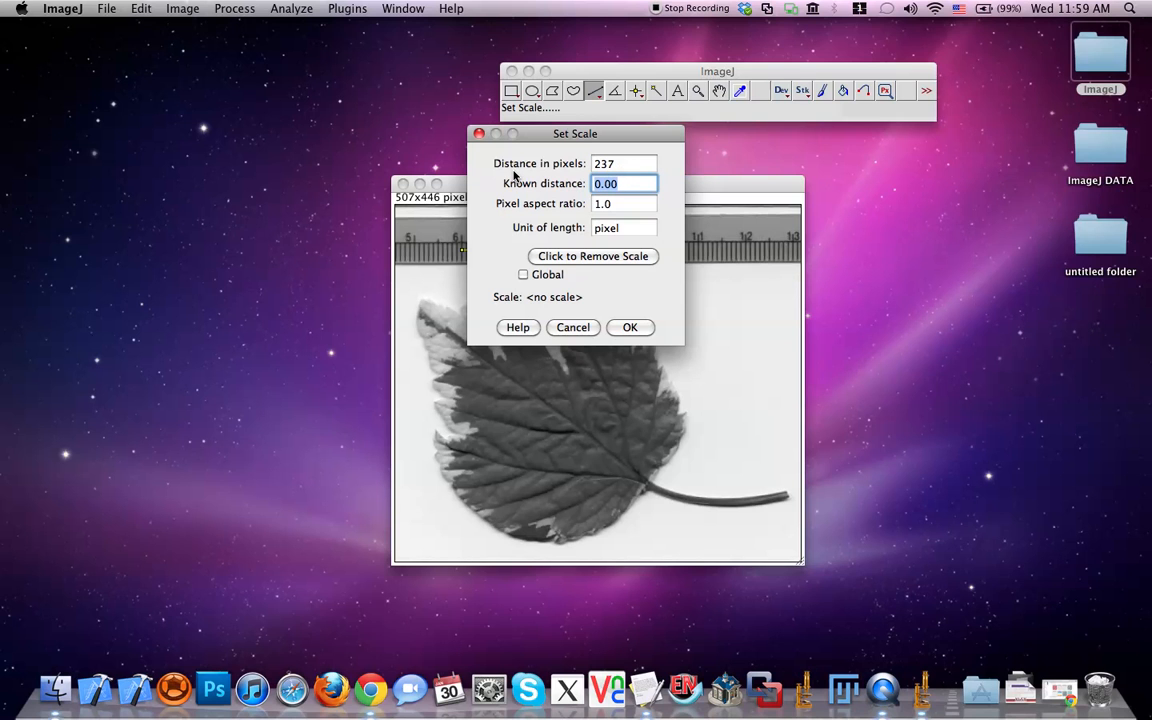
{"action": "type", "text": "40"}
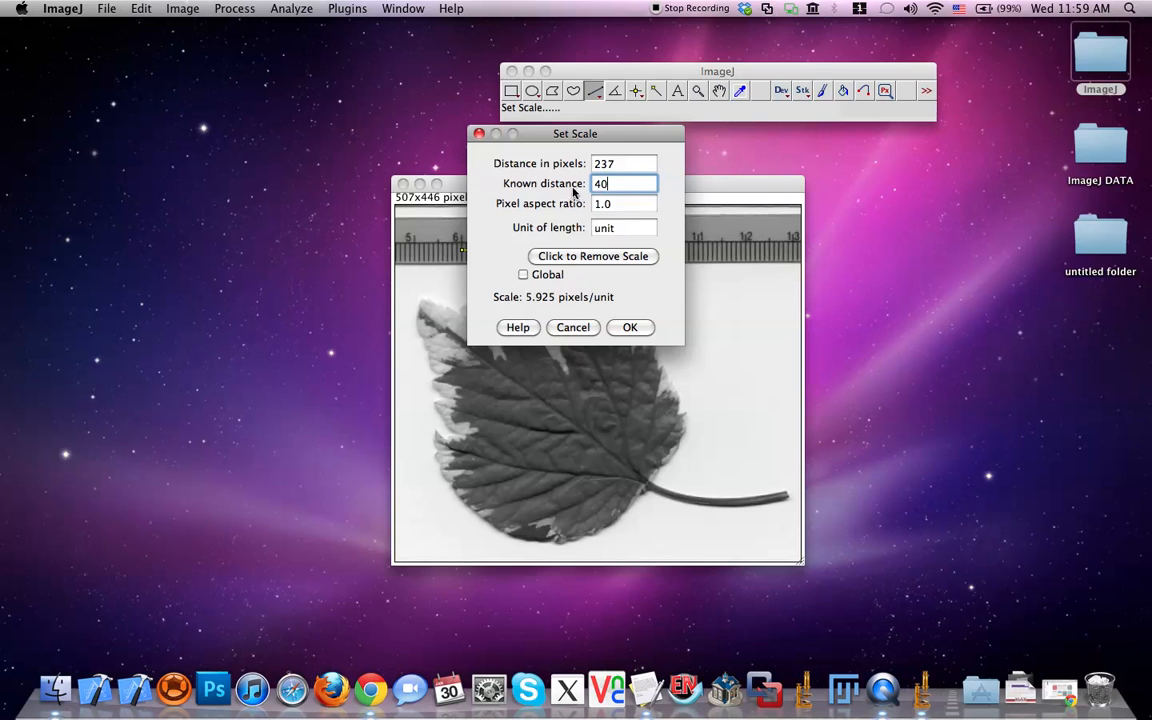
{"action": "double_click", "coordinate": [612, 228]}
{"action": "type", "text": "mm"}
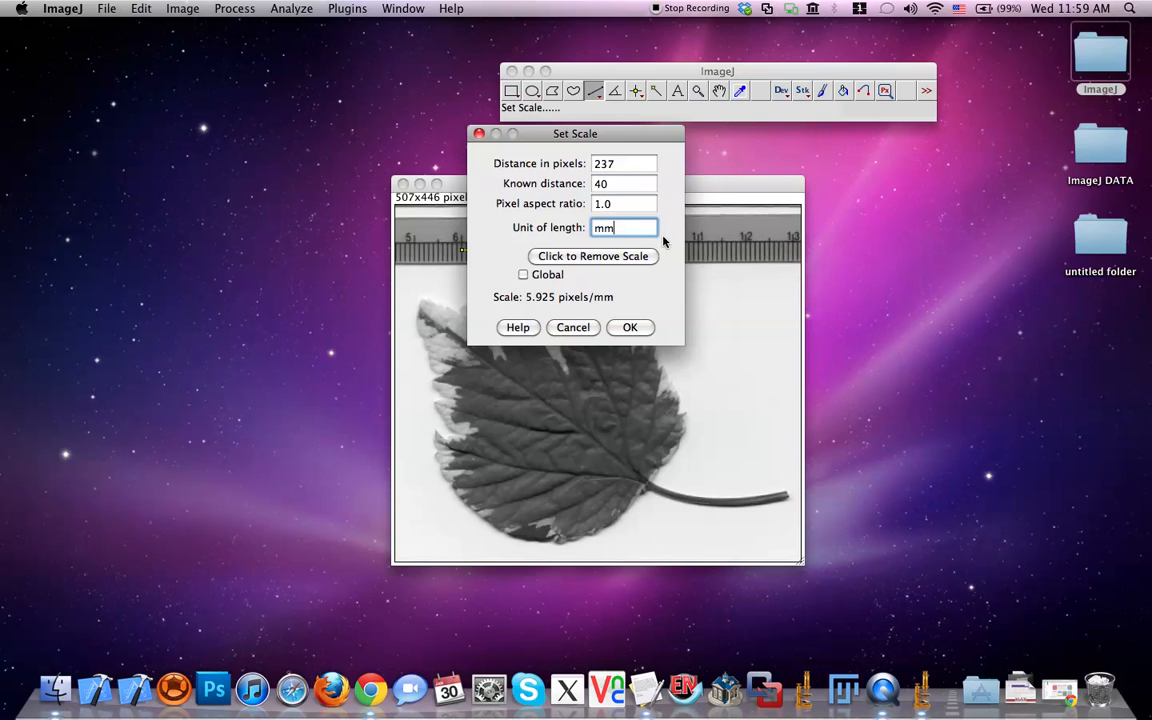
{"action": "left_click", "coordinate": [630, 328]}
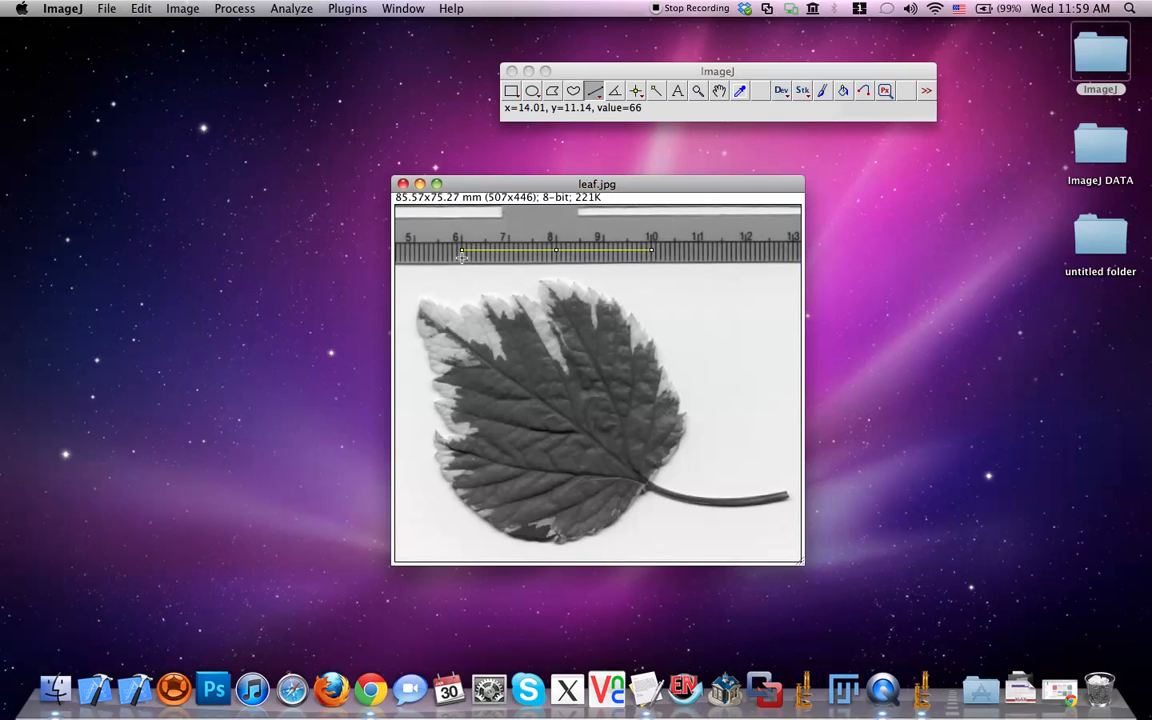
Step: Check the scale by retracing the ruler between the 6 and 10 marks with the straight line tool, and clear the line selection
{"action": "left_click_drag", "start_coordinate": [461, 257], "coordinate": [651, 267]}
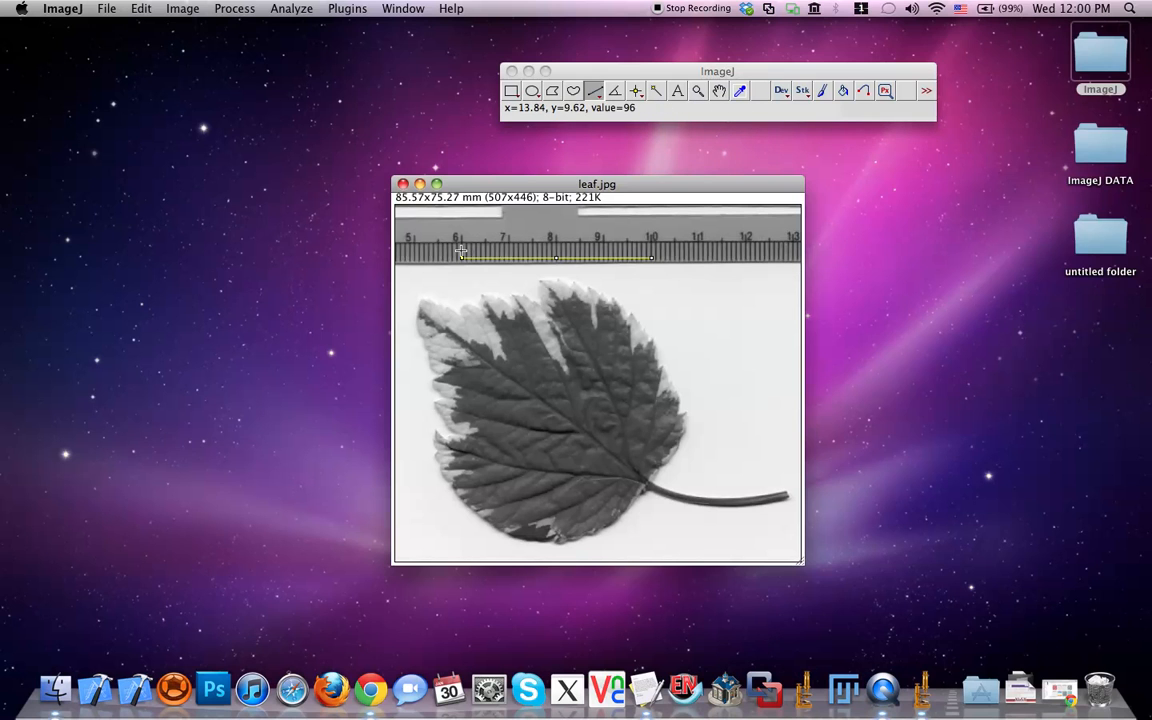
{"action": "left_click_drag", "start_coordinate": [462, 249], "coordinate": [651, 253]}
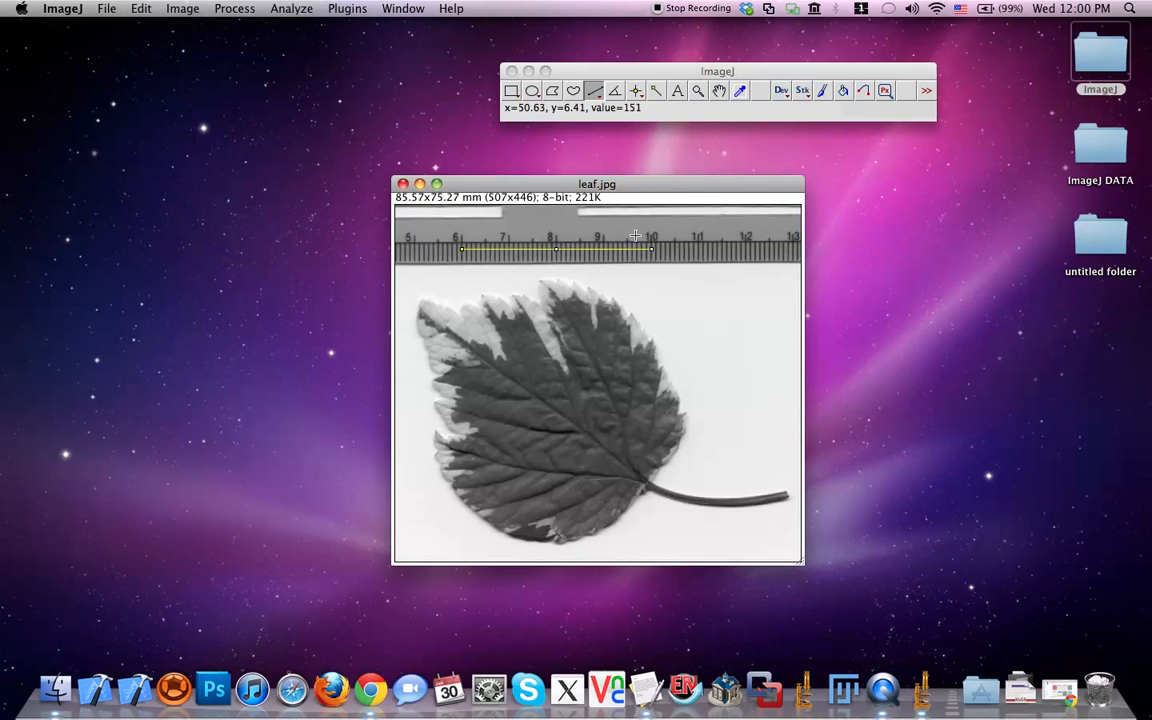
{"action": "left_click", "coordinate": [511, 90]}
{"action": "left_click", "coordinate": [717, 328]}
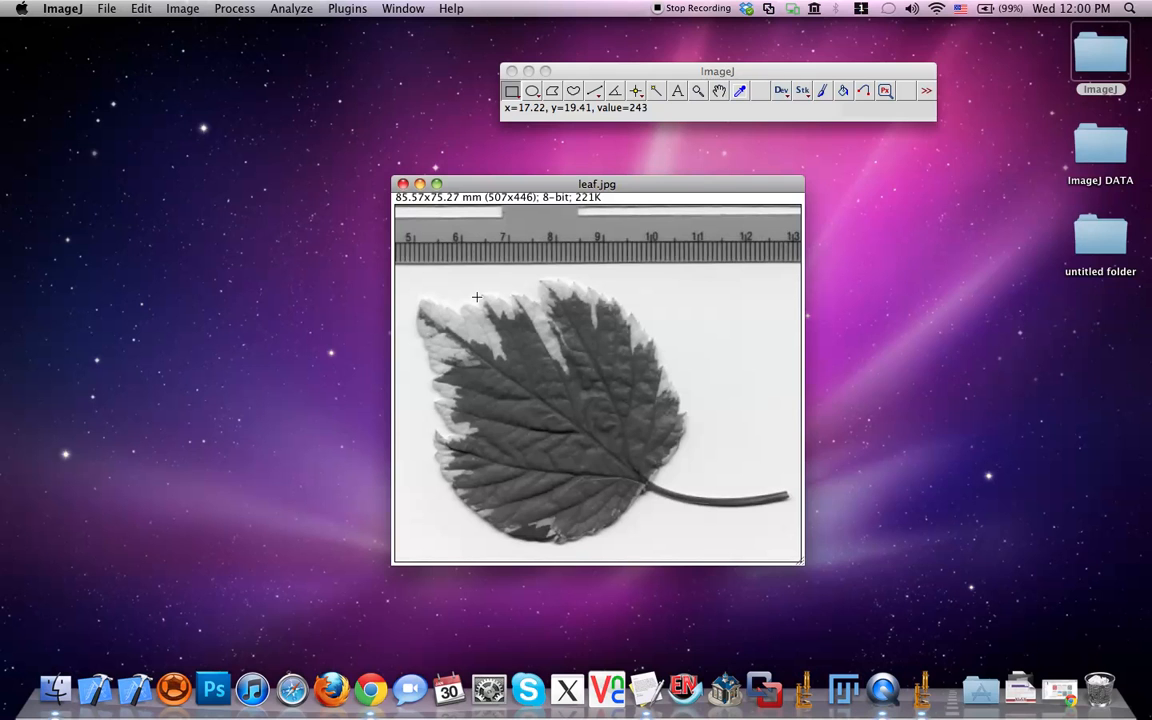
Step: Convert the grayscale leaf image to a black-and-white binary image
{"action": "left_click_drag", "start_coordinate": [522, 186], "coordinate": [504, 184]}
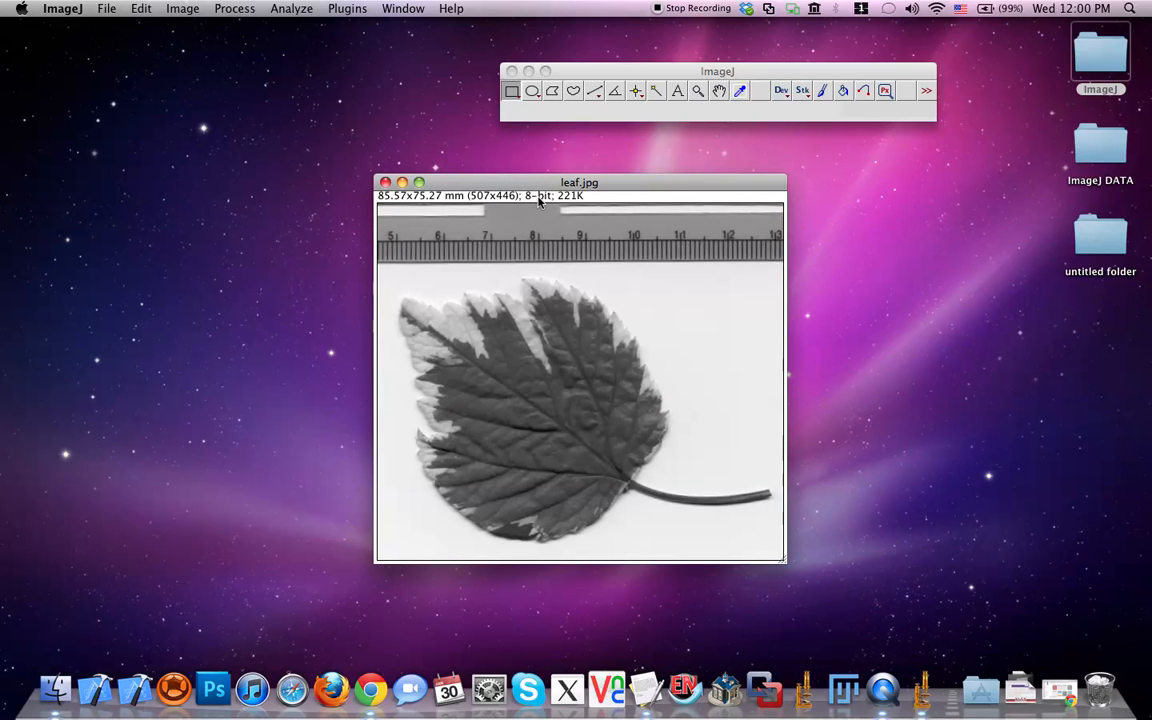
{"action": "left_click", "coordinate": [185, 10]}
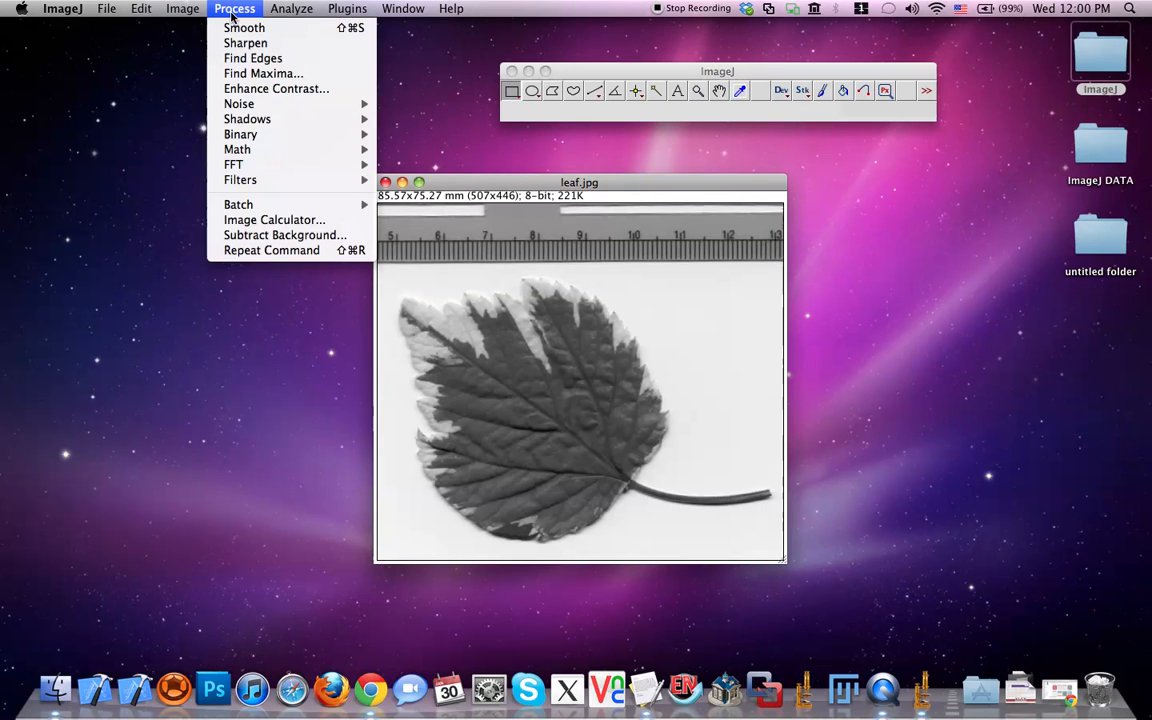
{"action": "mouse_move", "coordinate": [280, 14]}
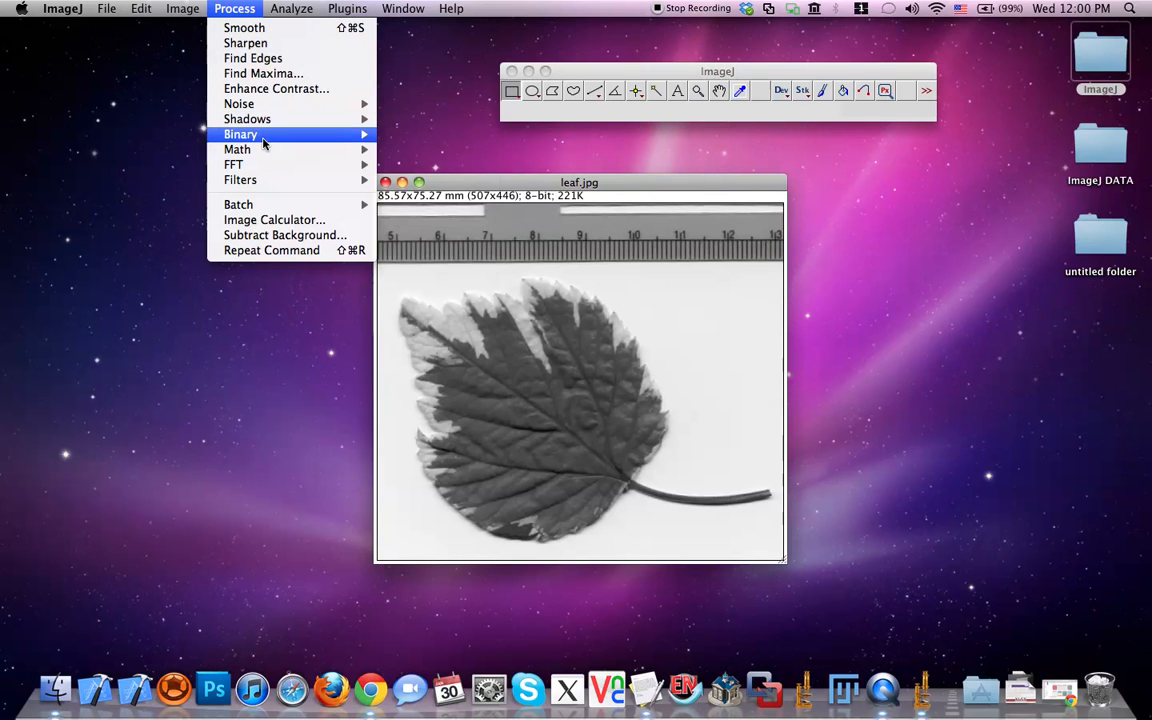
{"action": "mouse_move", "coordinate": [381, 136]}
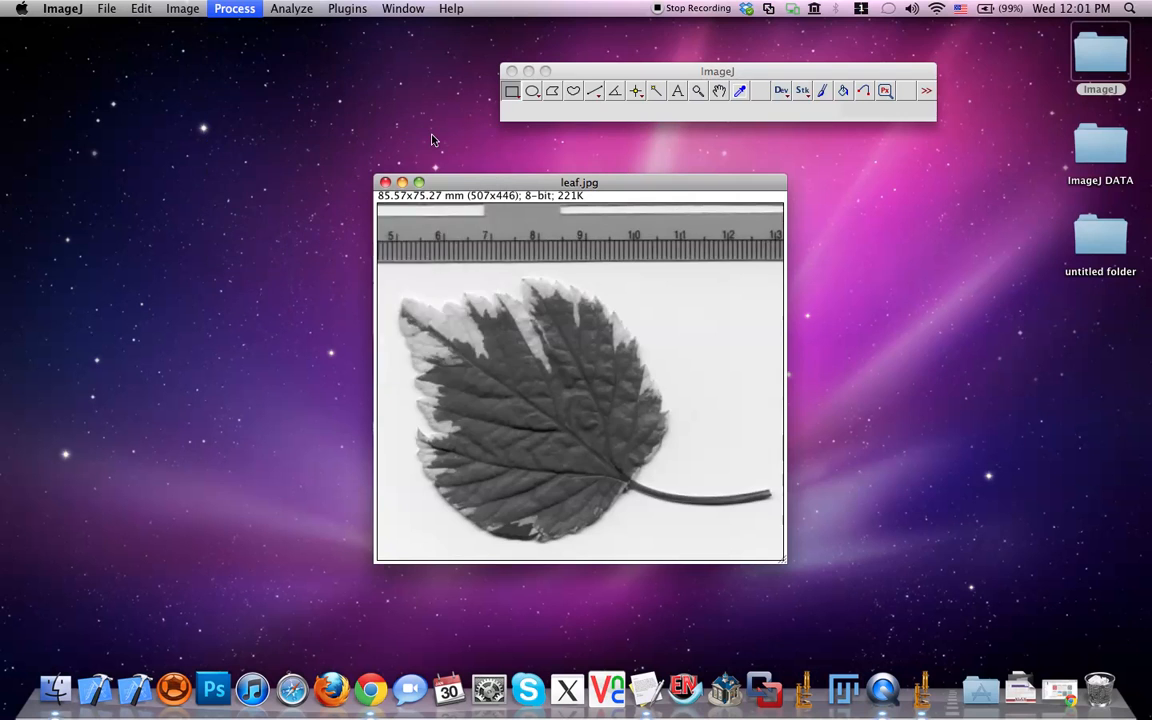
{"action": "left_click", "coordinate": [432, 137]}
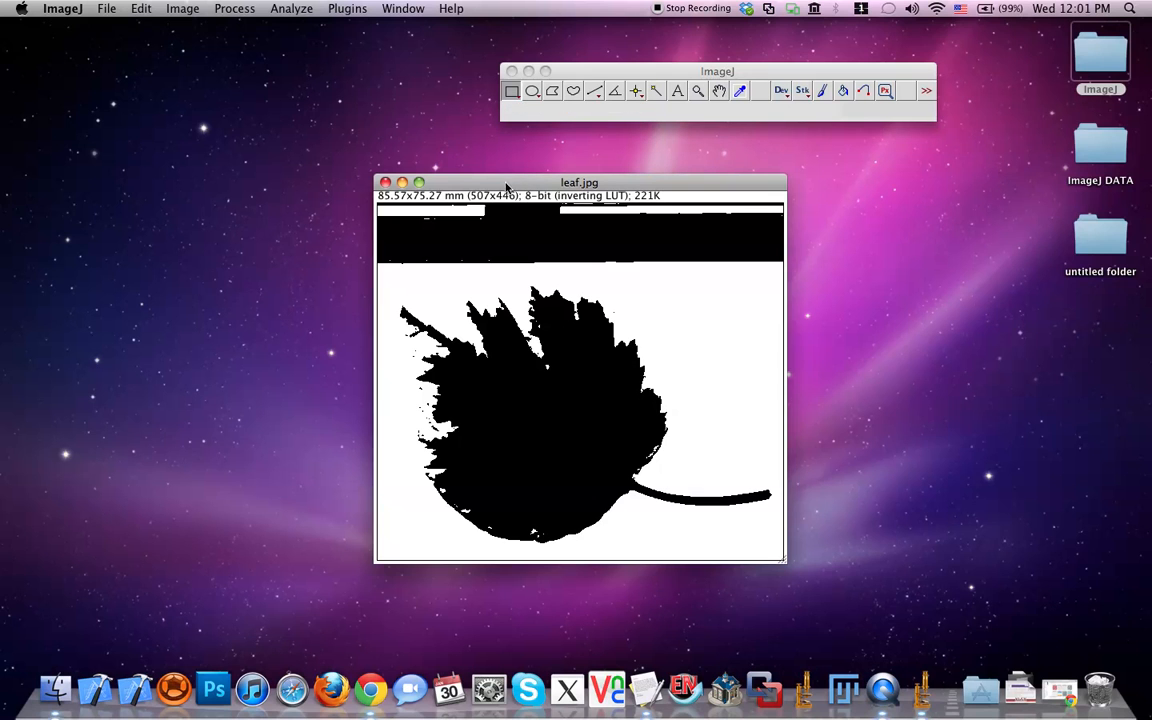
Step: Analyze particles of 50-Infinity mm^2 with Outlines shown, keeping Display results and Summarize on, and Add to Manager, Exclude on edges and Include holes off
{"action": "left_click", "coordinate": [276, 10]}
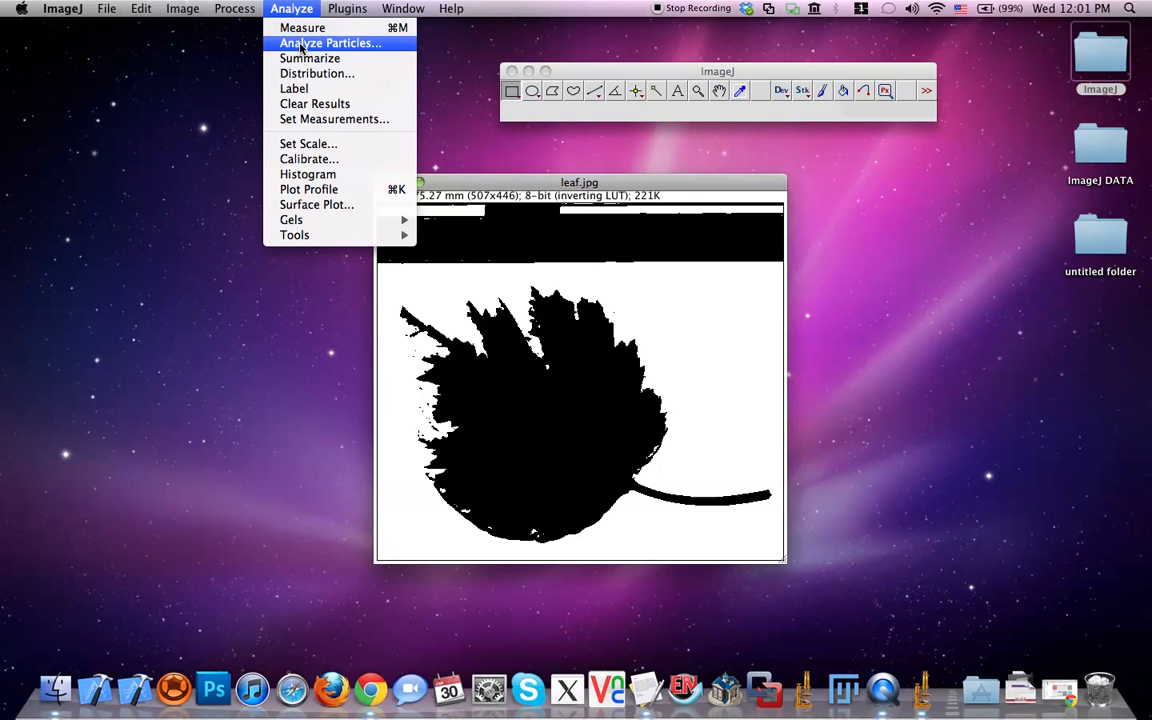
{"action": "left_click", "coordinate": [300, 45]}
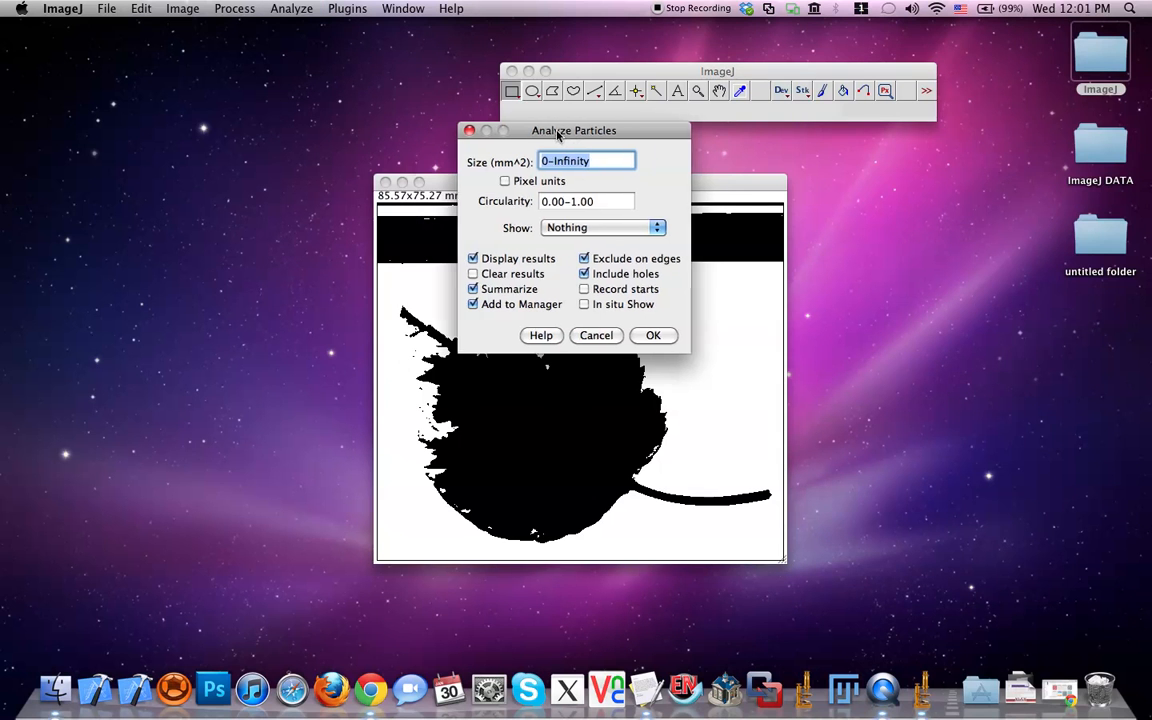
{"action": "left_click_drag", "start_coordinate": [559, 134], "coordinate": [493, 123]}
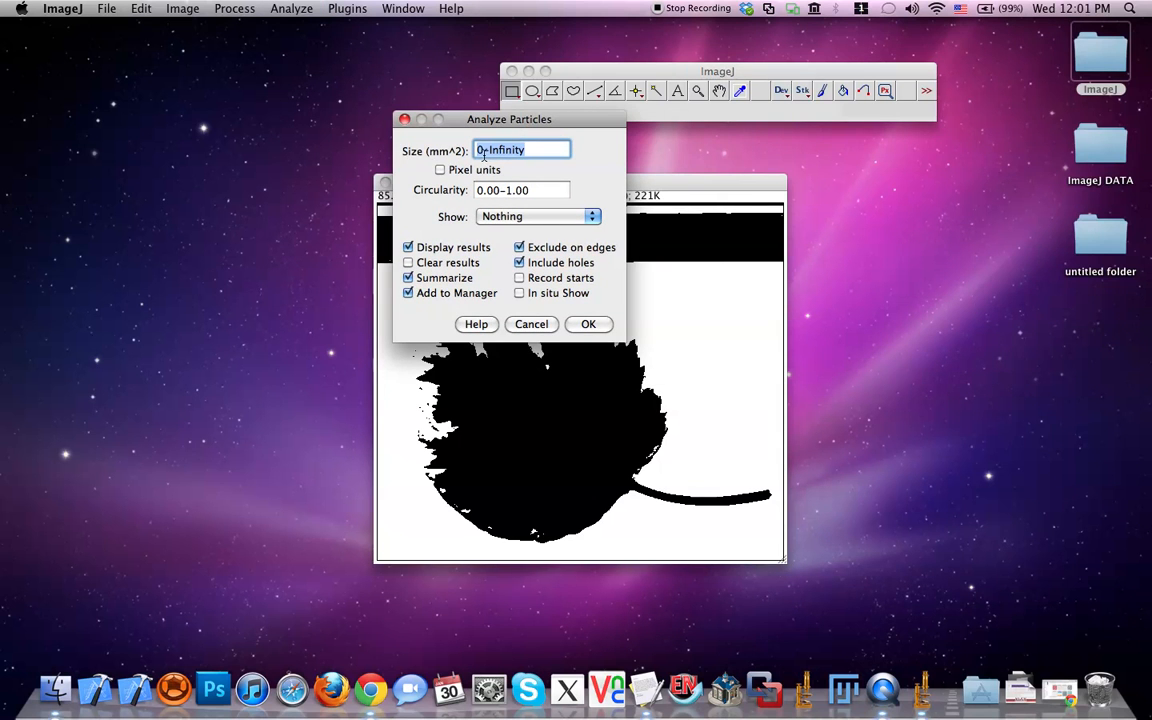
{"action": "left_click", "coordinate": [483, 151]}
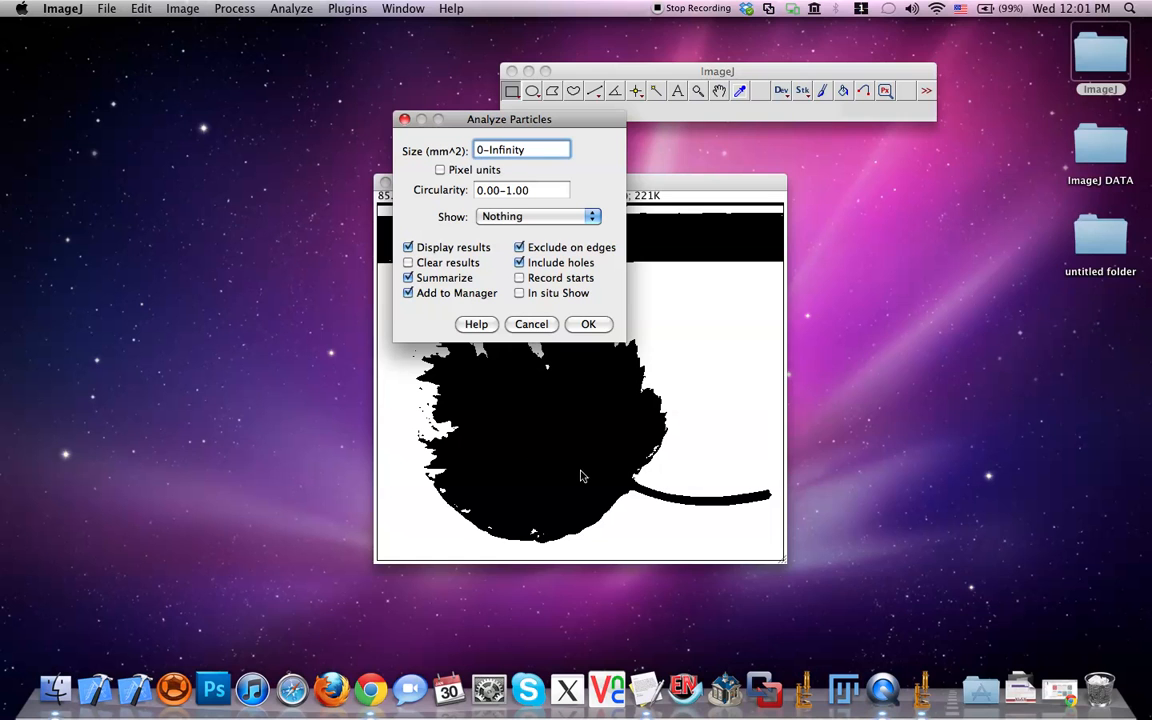
{"action": "type", "text": "5"}
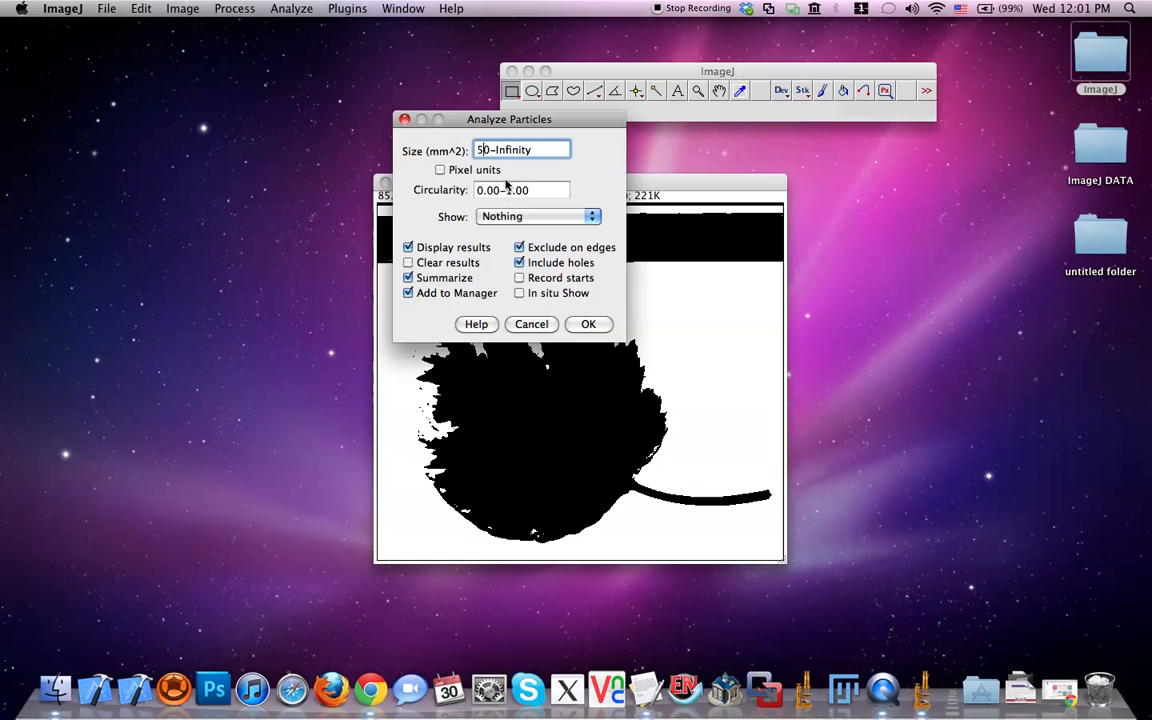
{"action": "left_click", "coordinate": [529, 221]}
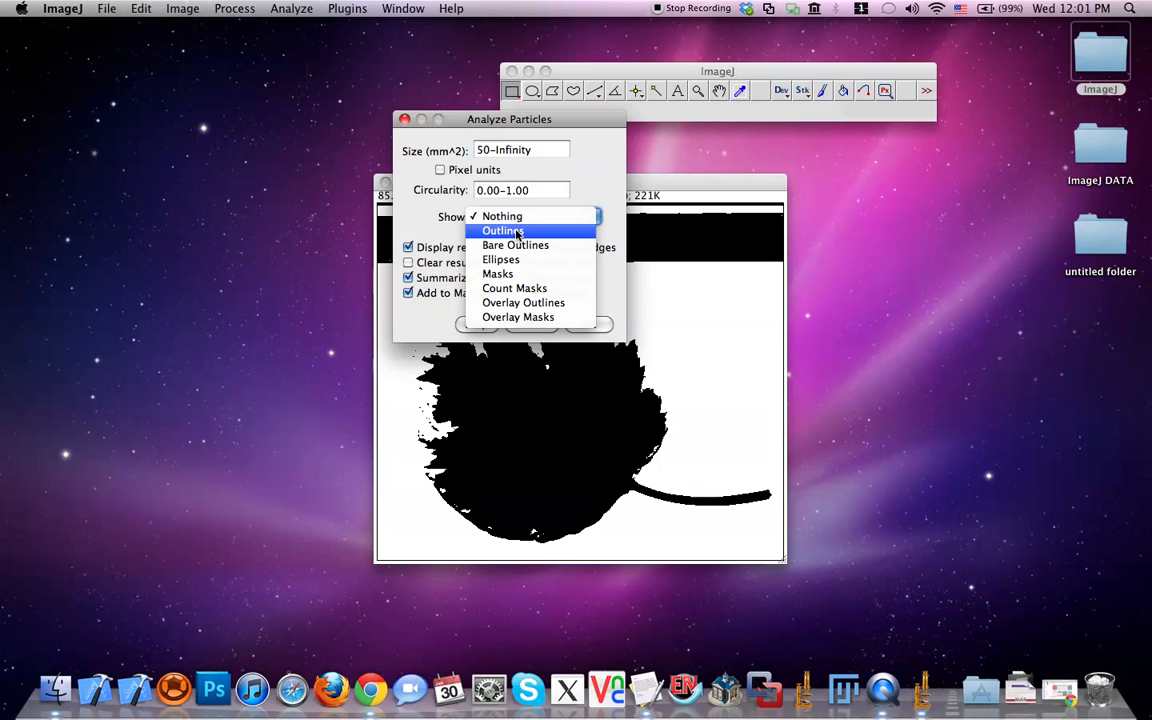
{"action": "left_click", "coordinate": [490, 231]}
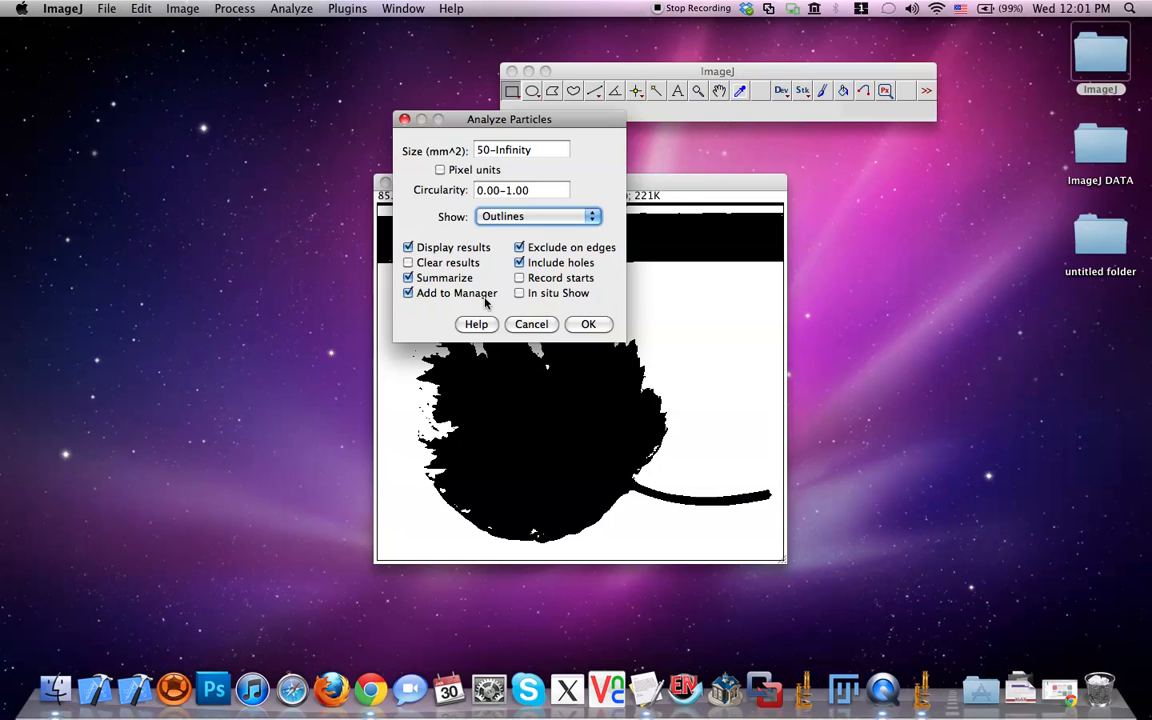
{"action": "left_click", "coordinate": [408, 293]}
{"action": "left_click", "coordinate": [551, 250]}
{"action": "left_click", "coordinate": [549, 262]}
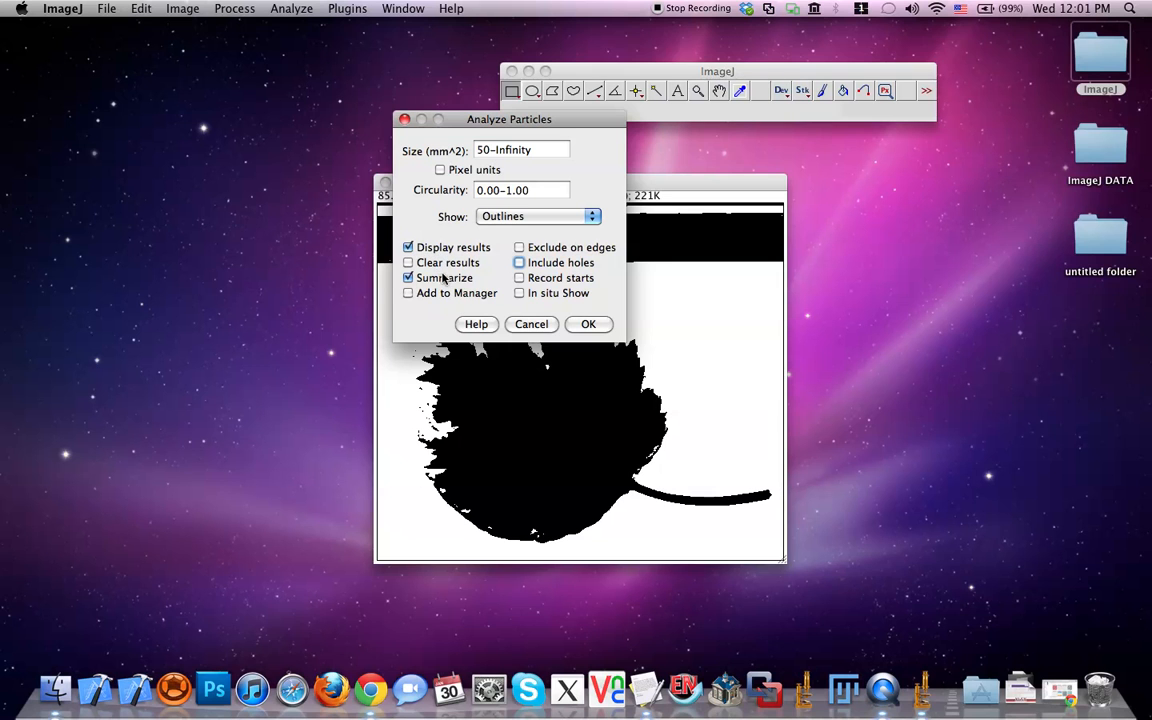
{"action": "left_click", "coordinate": [588, 325]}
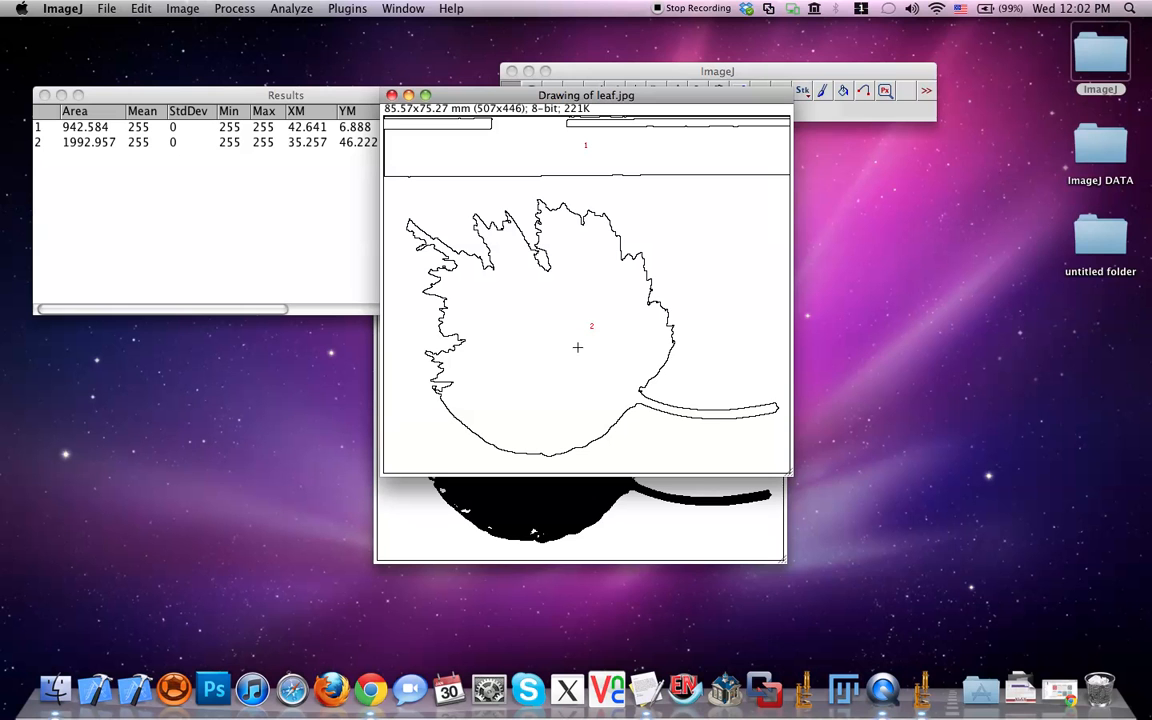
Step: Examine the outline drawing, the Summary table and the leaf's area in row 2 of the Results table
{"action": "mouse_move", "coordinate": [455, 103]}
{"action": "left_mouse_down"}
{"action": "mouse_move", "coordinate": [509, 213]}
{"action": "mouse_move", "coordinate": [526, 220]}
{"action": "left_mouse_up"}
{"action": "left_click_drag", "start_coordinate": [568, 159], "coordinate": [539, 84]}
{"action": "left_click", "coordinate": [430, 116]}
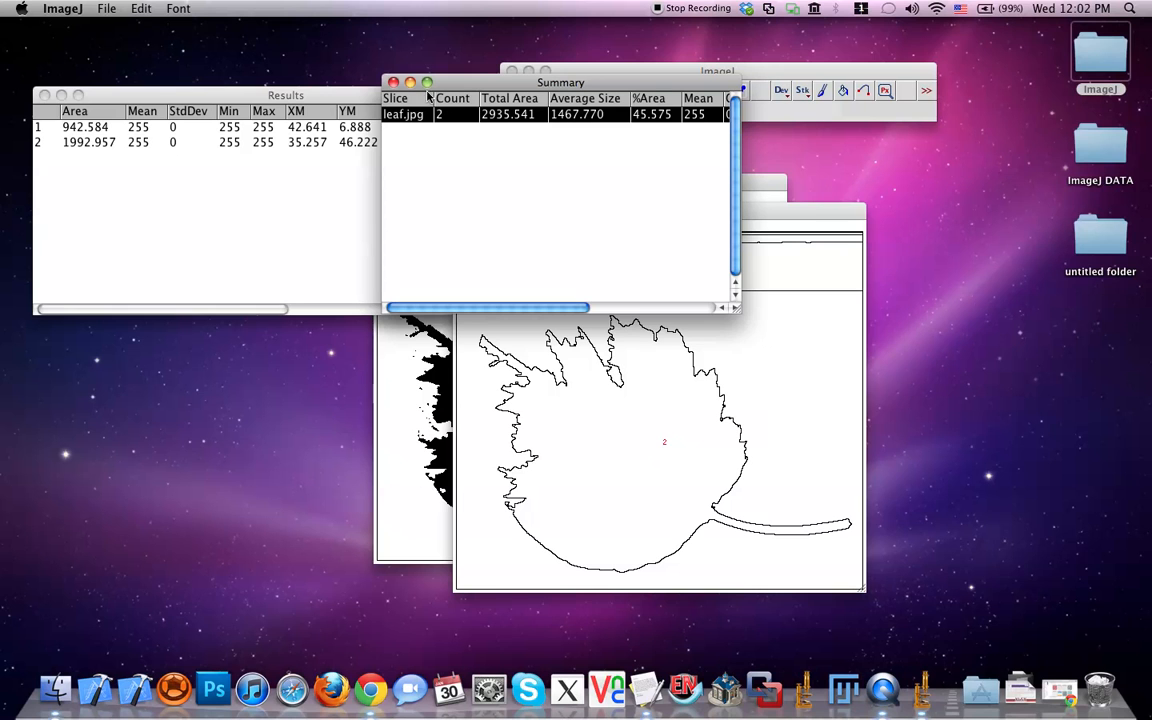
{"action": "left_click", "coordinate": [226, 101]}
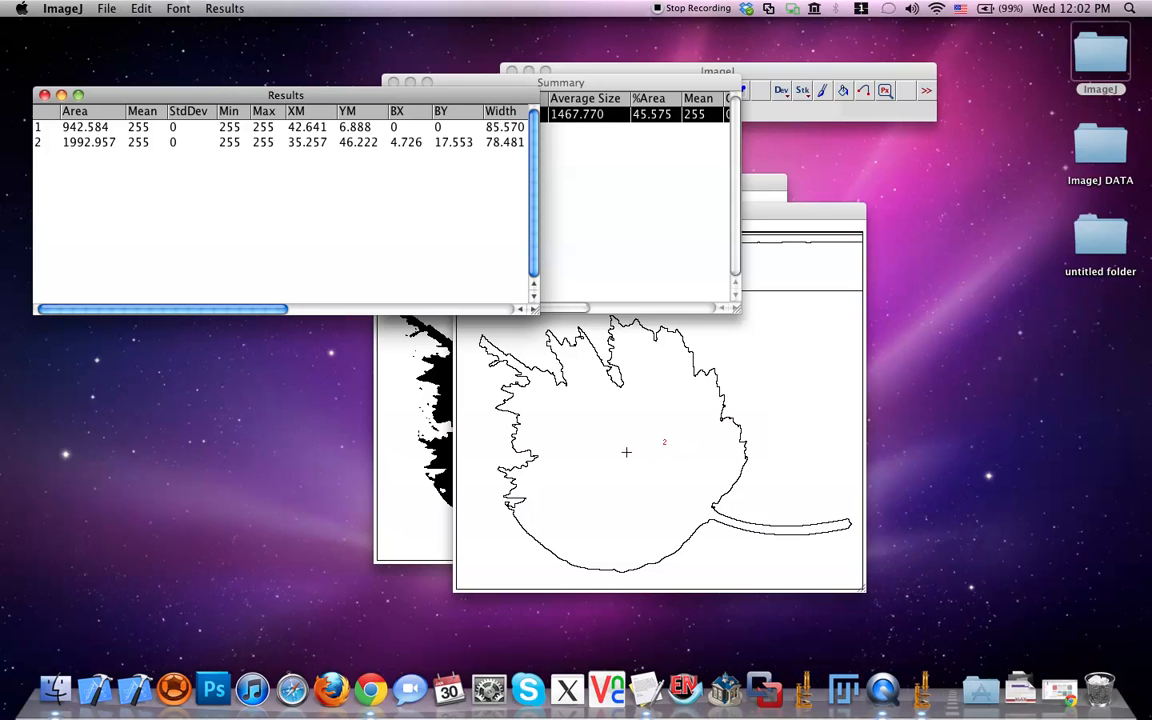
{"action": "left_click", "coordinate": [83, 143]}
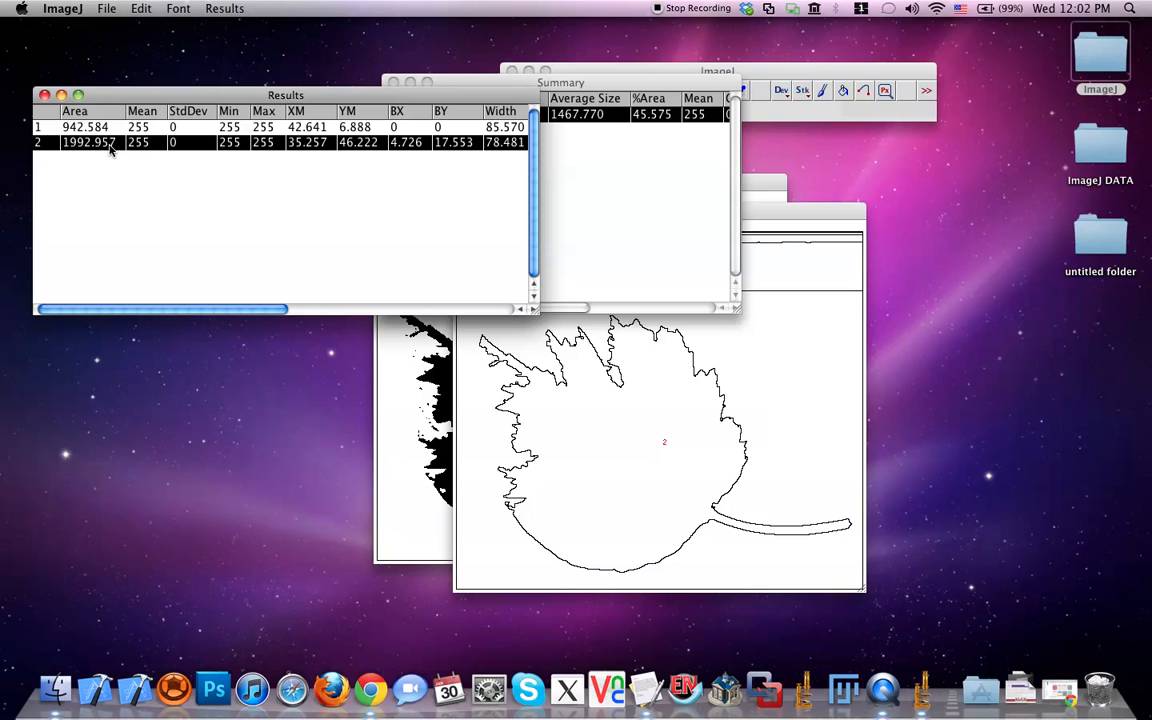
{"action": "left_click", "coordinate": [100, 190]}
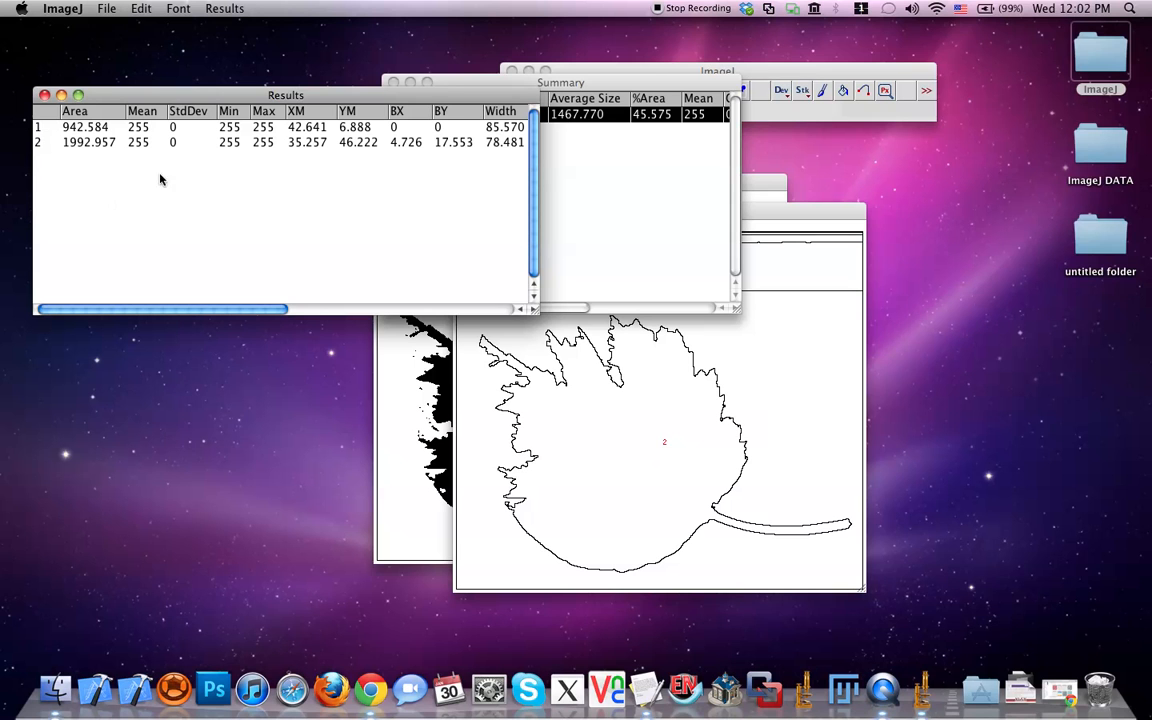
Step: Close the Summary table and move the outline drawing aside to uncover the binary leaf image
{"action": "left_click", "coordinate": [596, 86]}
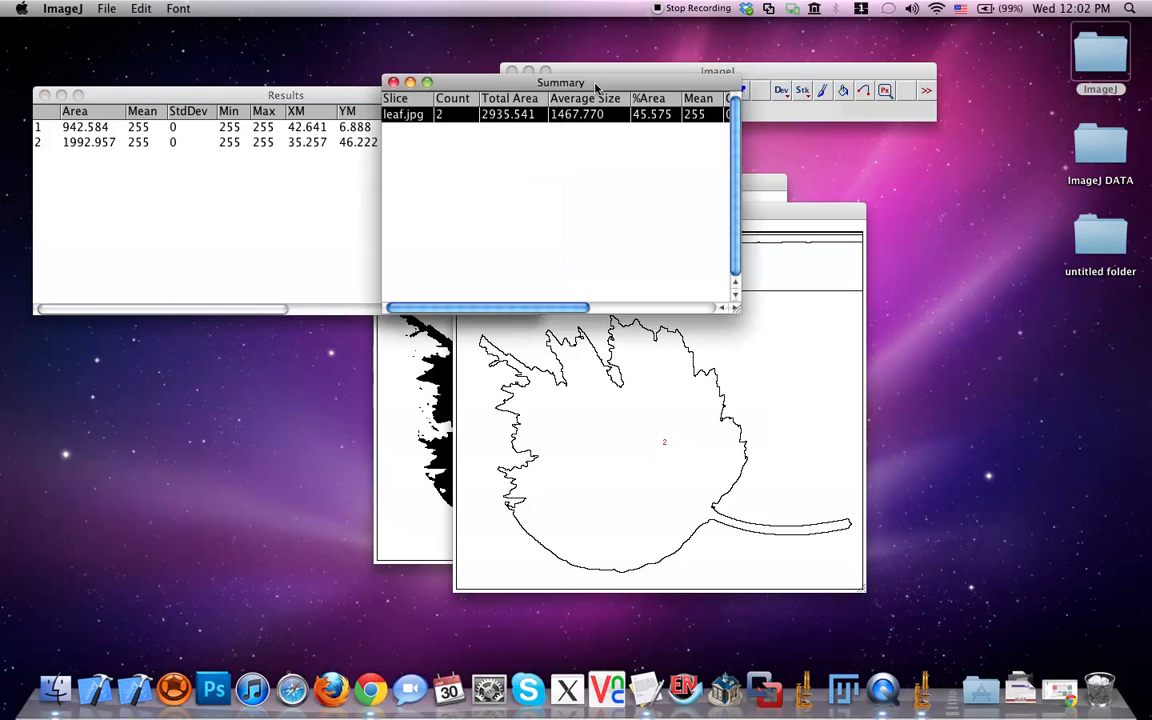
{"action": "left_click", "coordinate": [393, 83]}
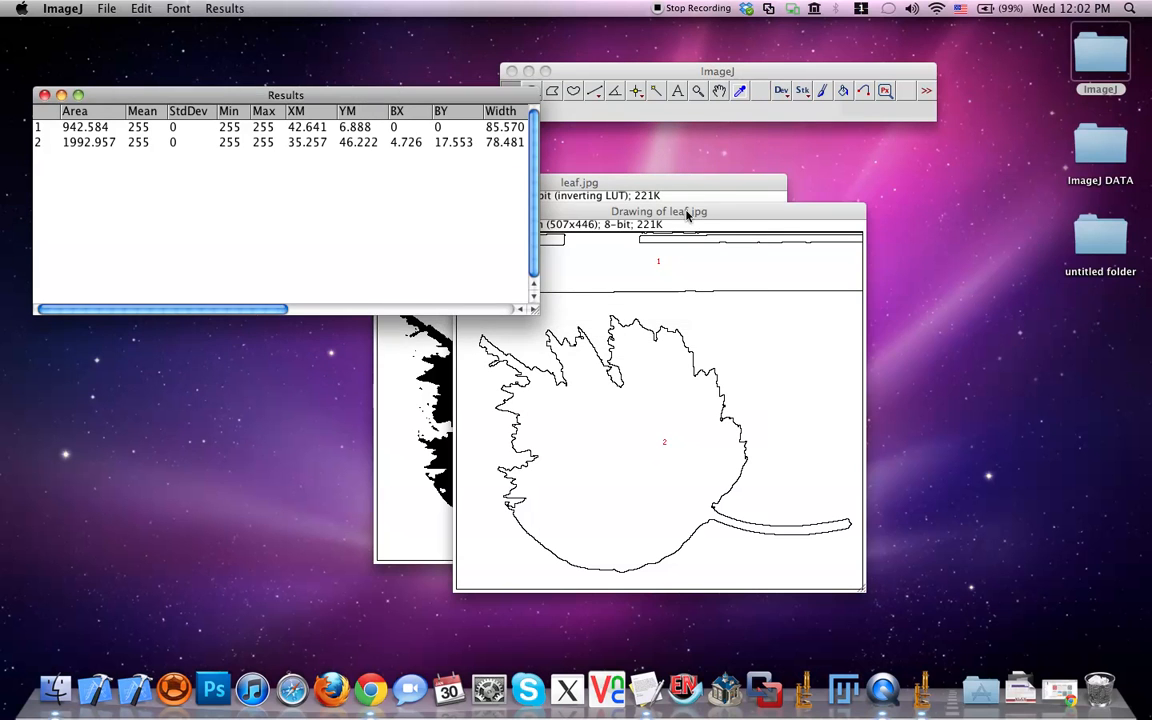
{"action": "left_click", "coordinate": [660, 240]}
{"action": "mouse_move", "coordinate": [665, 213]}
{"action": "left_mouse_down"}
{"action": "mouse_move", "coordinate": [748, 251]}
{"action": "mouse_move", "coordinate": [411, 241]}
{"action": "mouse_move", "coordinate": [320, 216]}
{"action": "left_mouse_up"}
{"action": "left_click", "coordinate": [613, 78]}
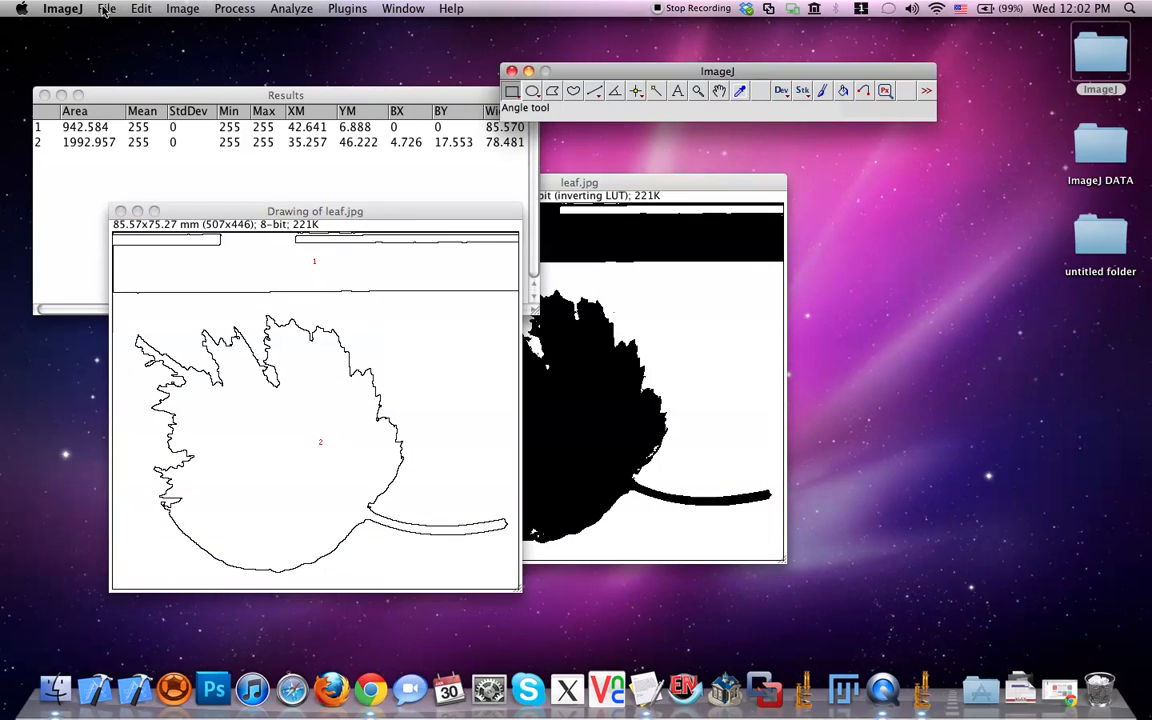
Step: Open the Leaf sample image again and arrange the color copy beside the binary leaf image
{"action": "left_click", "coordinate": [106, 8]}
{"action": "mouse_move", "coordinate": [121, 78]}
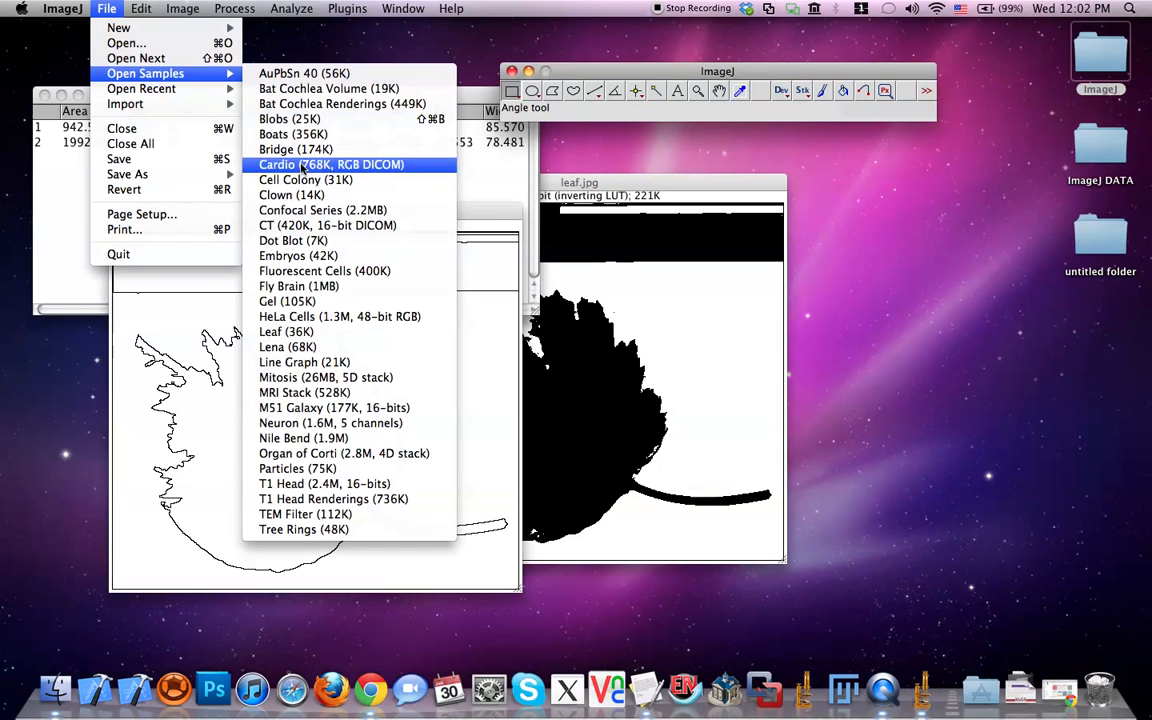
{"action": "left_click", "coordinate": [307, 332]}
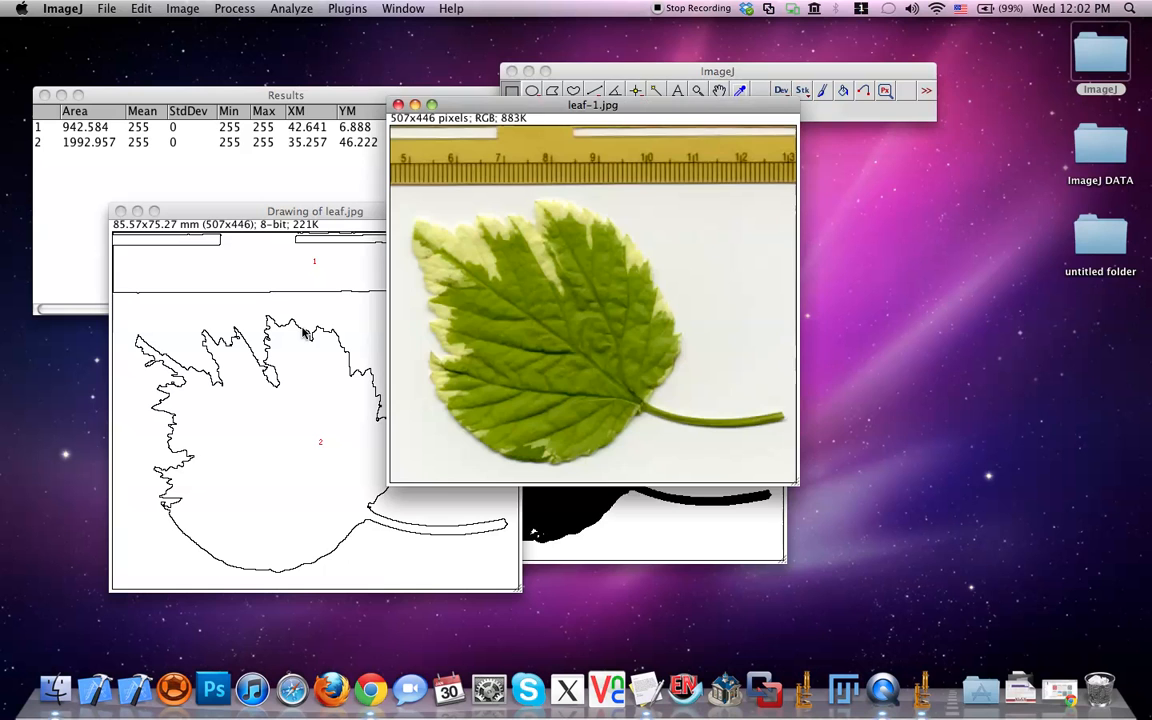
{"action": "left_click_drag", "start_coordinate": [540, 105], "coordinate": [603, 213]}
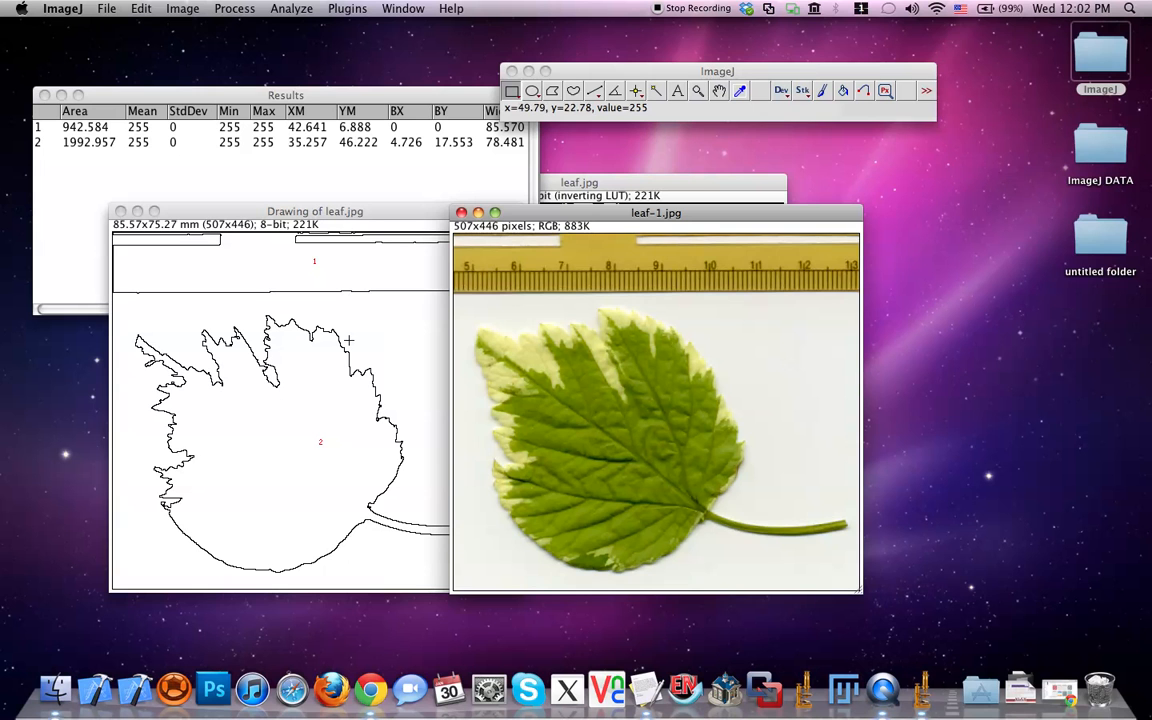
{"action": "left_click_drag", "start_coordinate": [600, 215], "coordinate": [816, 224]}
{"action": "left_click", "coordinate": [605, 196]}
{"action": "left_click_drag", "start_coordinate": [605, 196], "coordinate": [502, 227]}
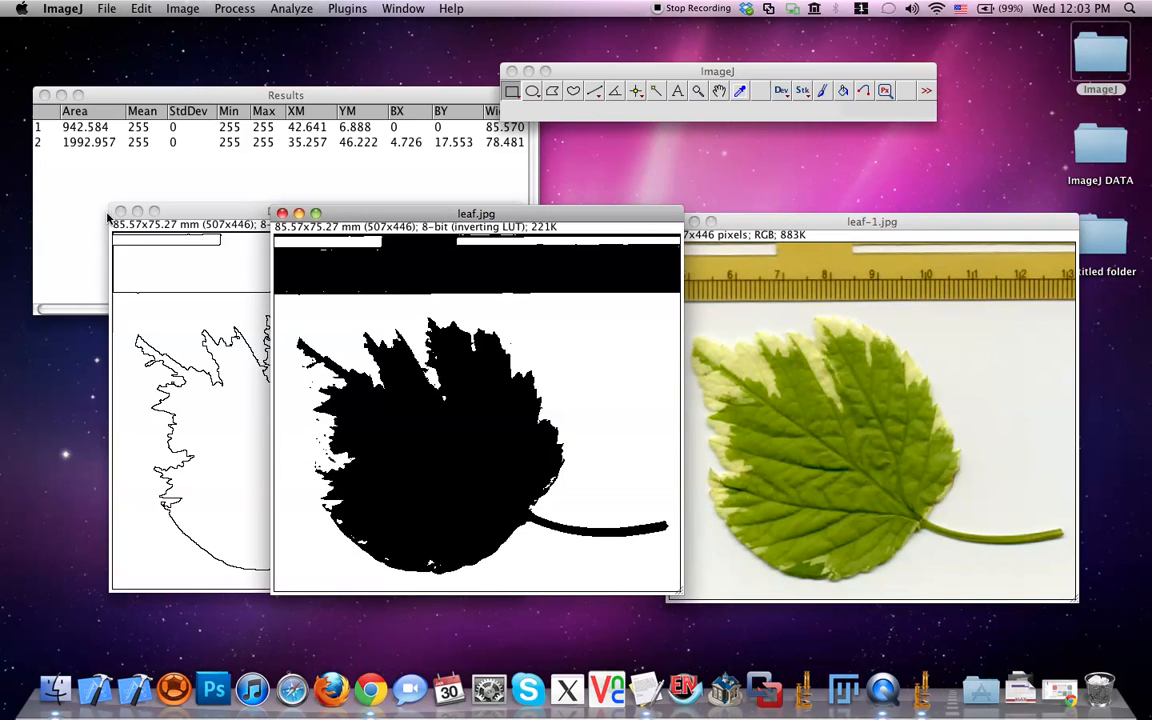
Step: Close the outline drawing and line up the binary leaf with the color leaf to compare their pale edges
{"action": "left_click", "coordinate": [120, 211]}
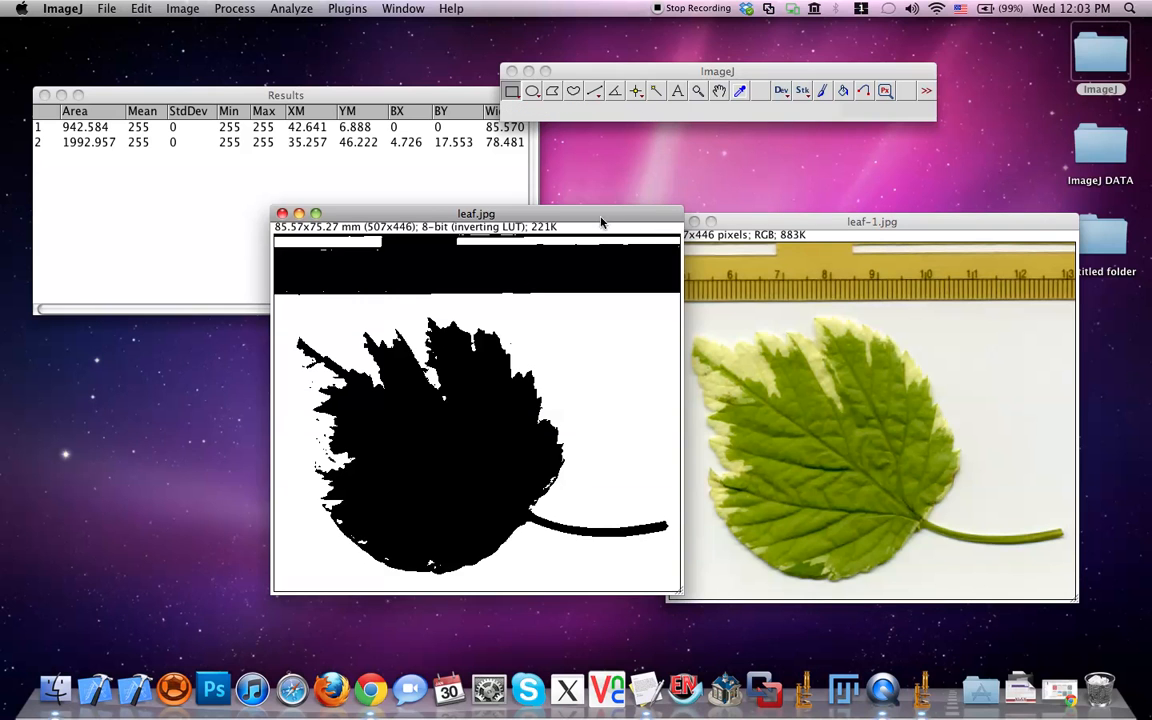
{"action": "left_click_drag", "start_coordinate": [532, 218], "coordinate": [462, 223]}
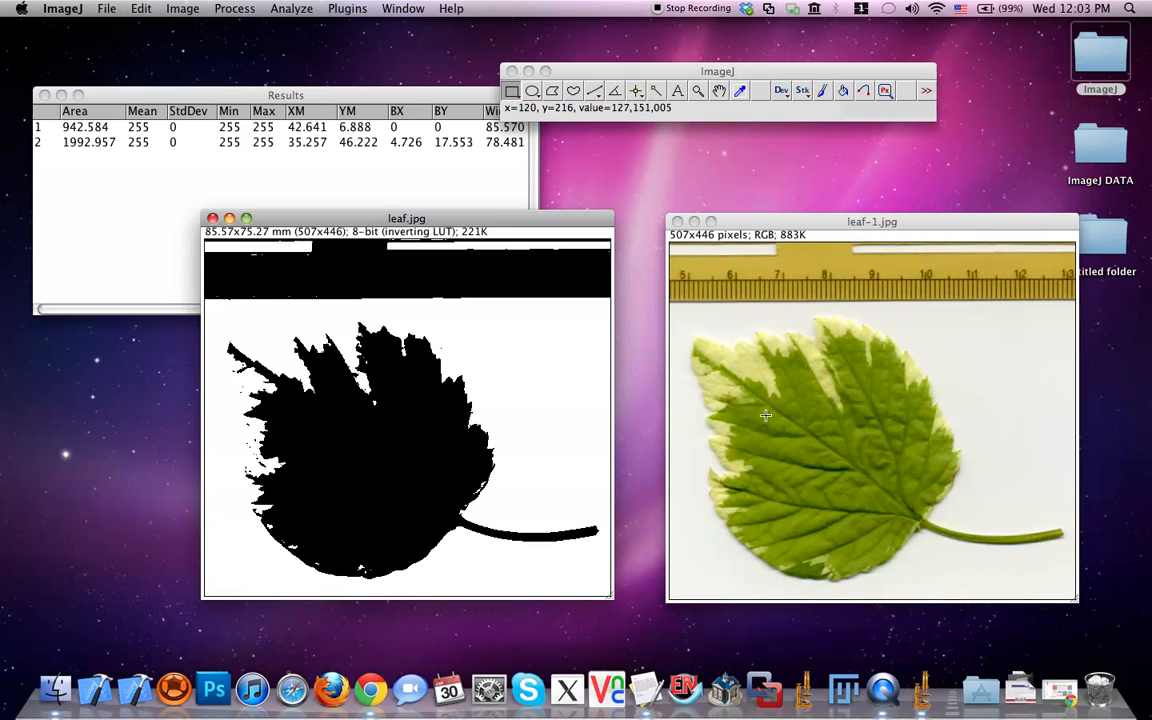
{"action": "left_click", "coordinate": [787, 454]}
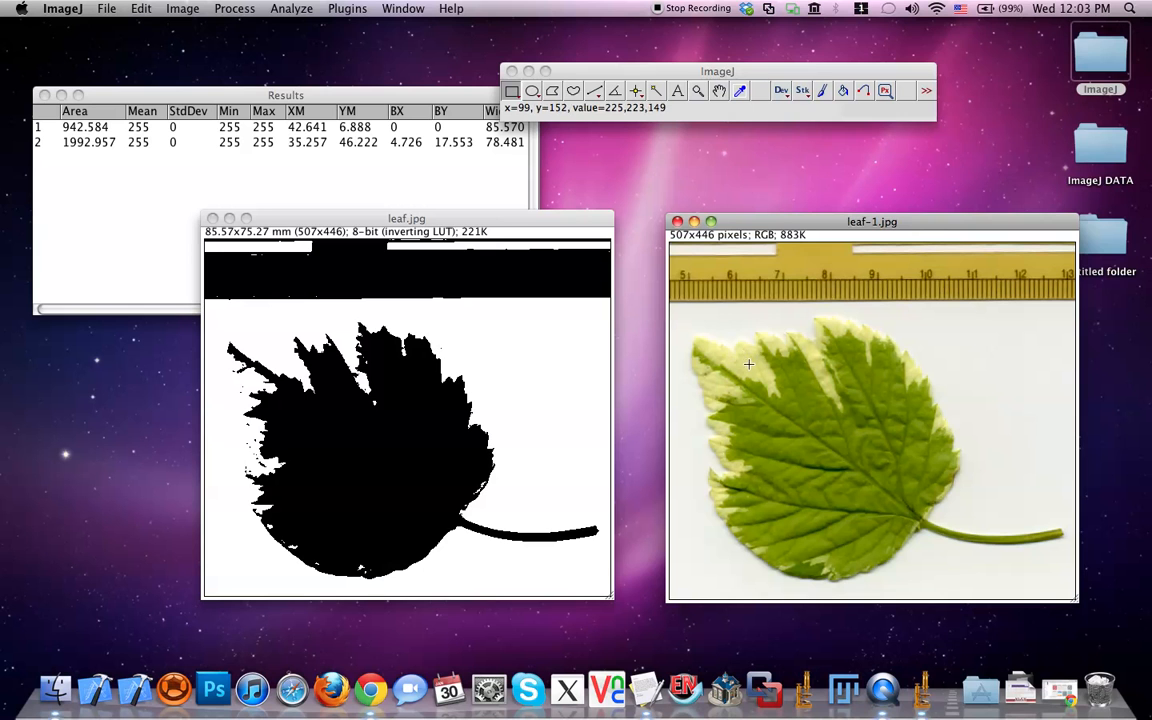
{"action": "left_click_drag", "start_coordinate": [788, 223], "coordinate": [742, 220]}
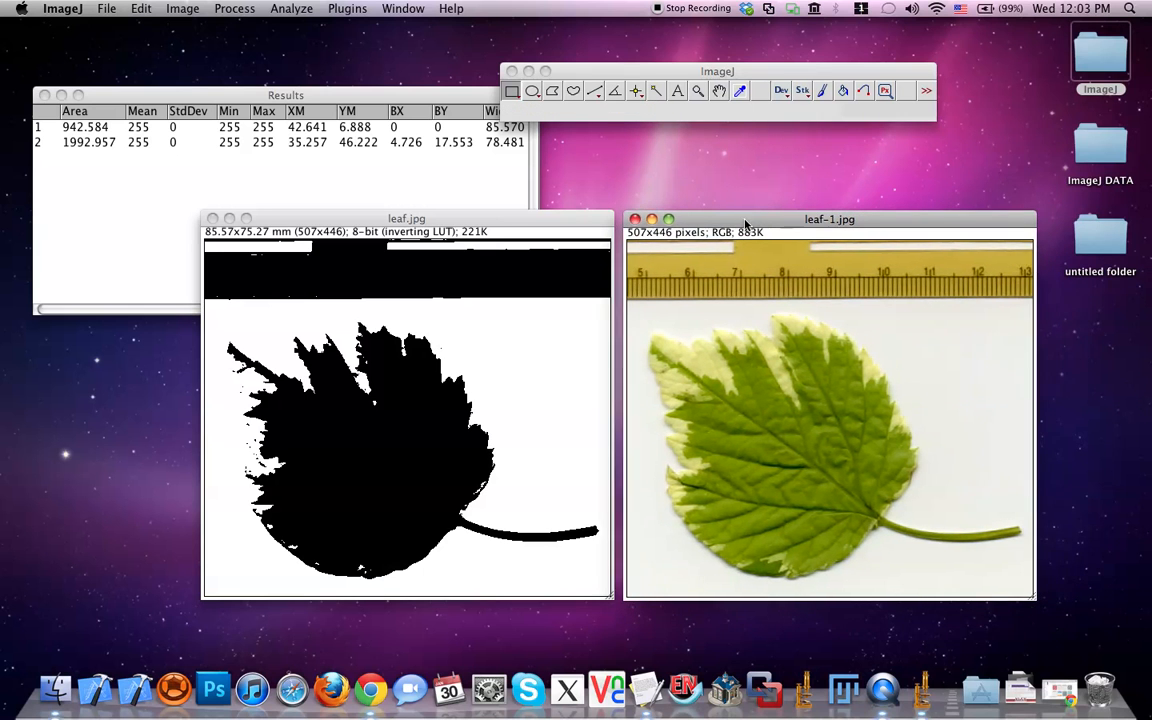
Step: Close the binary leaf image and move the color leaf image into its place
{"action": "left_click", "coordinate": [212, 219]}
{"action": "left_click", "coordinate": [507, 231]}
{"action": "left_click_drag", "start_coordinate": [740, 222], "coordinate": [476, 236]}
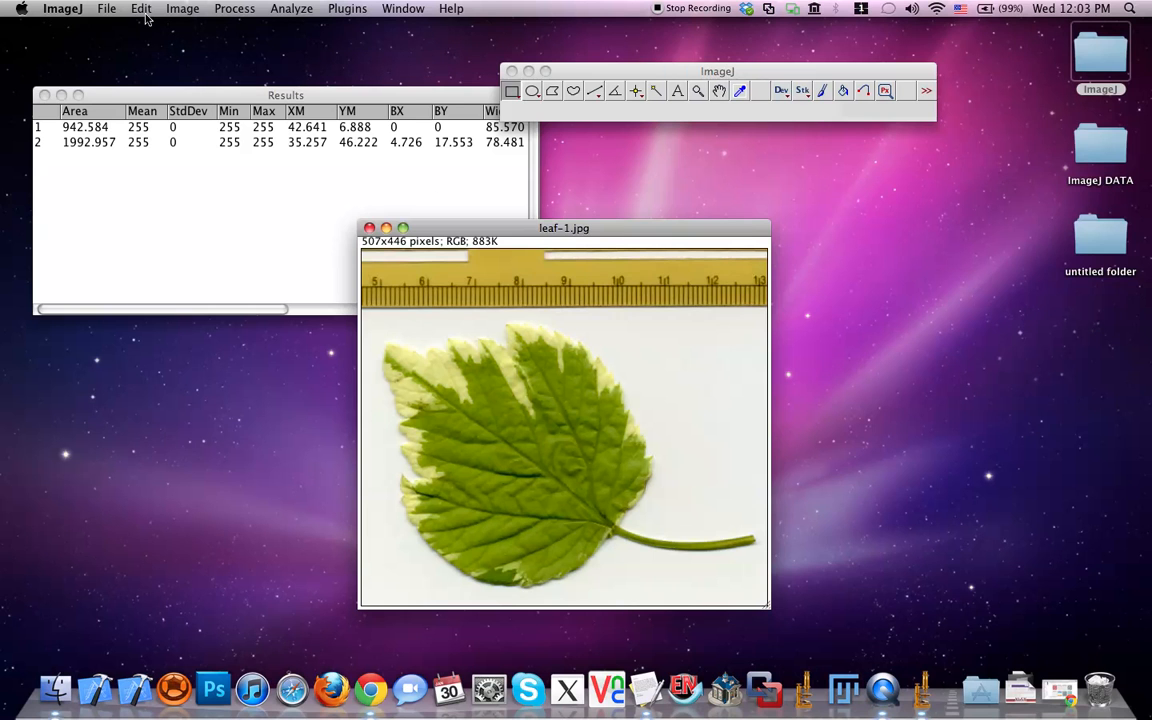
Step: Convert the new color leaf image to 8-bit grayscale
{"action": "left_click", "coordinate": [189, 12]}
{"action": "mouse_move", "coordinate": [200, 28]}
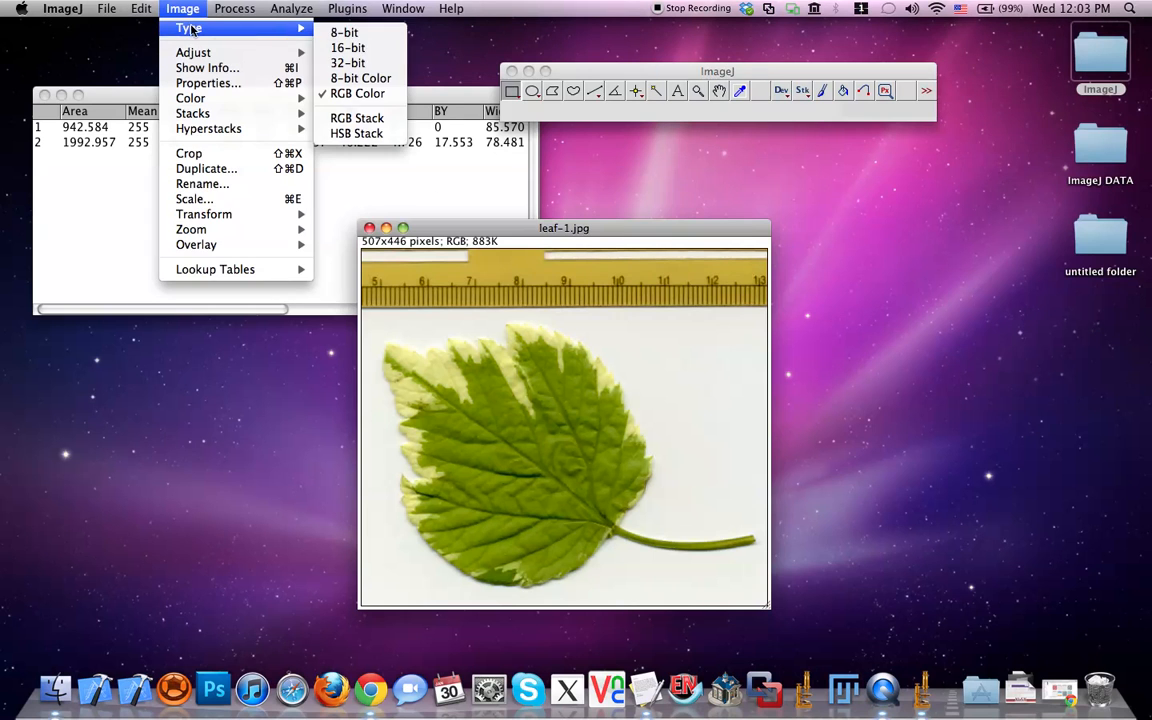
{"action": "left_click", "coordinate": [358, 34]}
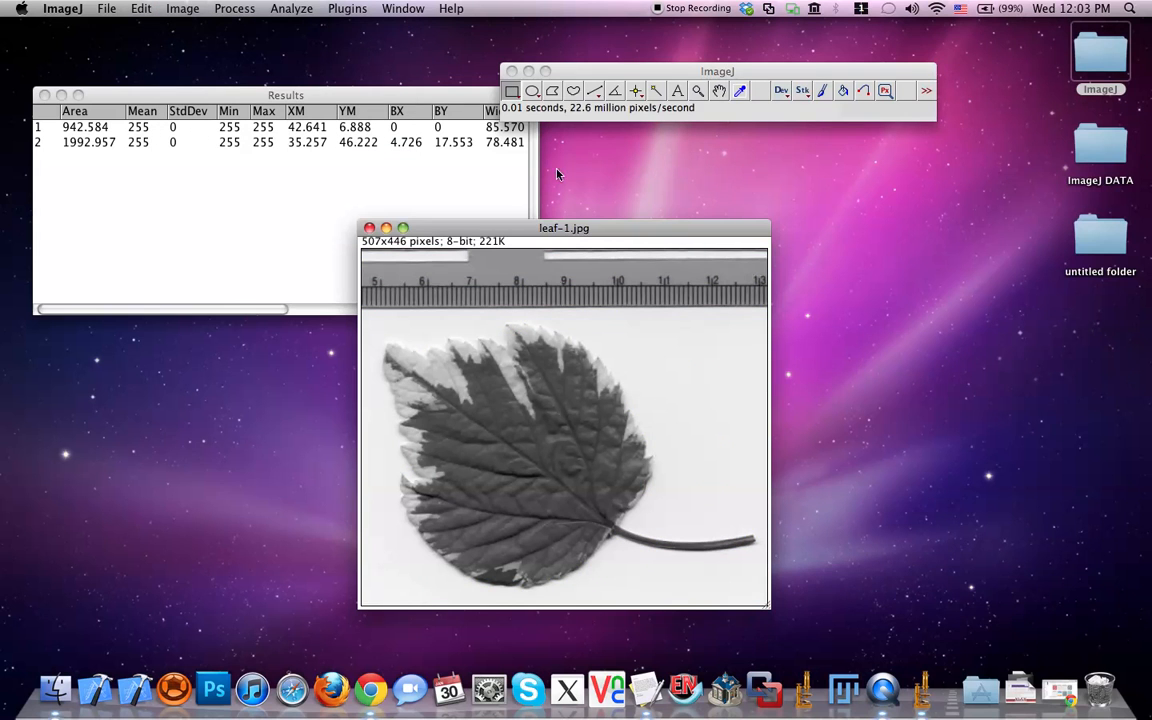
Step: Set a known distance of 40 mm for a line about 236 pixels long between the ruler's 6 and 10 marks, and retrace it as a check
{"action": "left_click", "coordinate": [594, 91]}
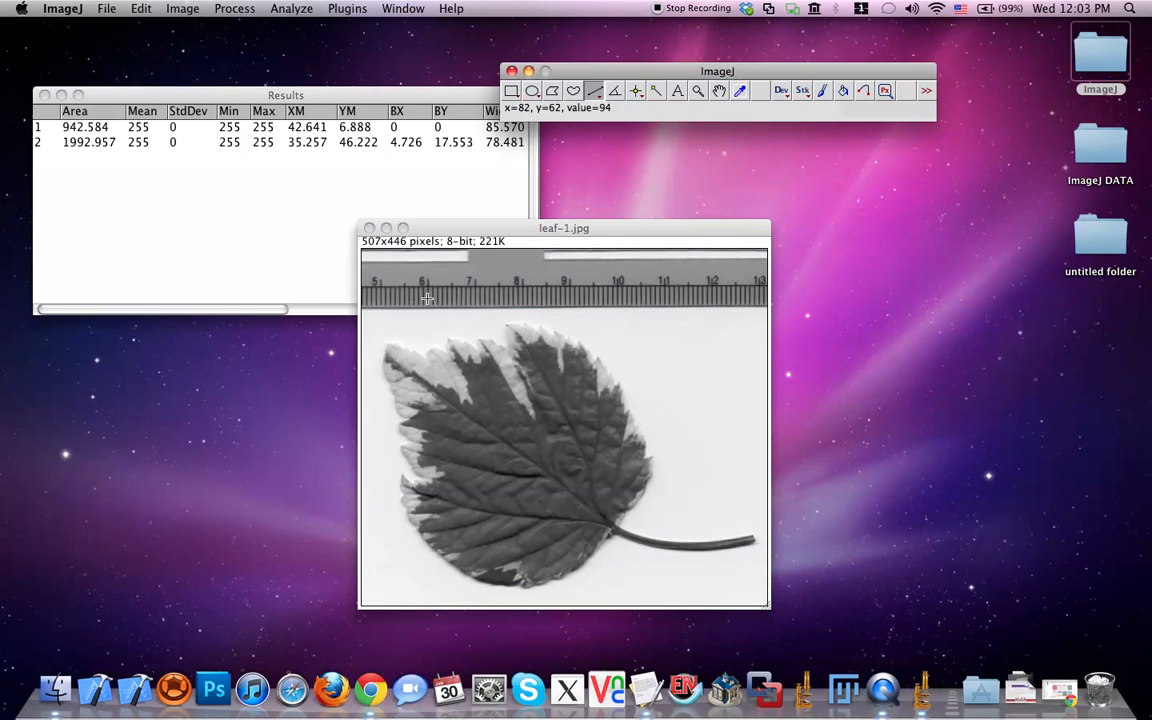
{"action": "left_click_drag", "start_coordinate": [428, 298], "coordinate": [614, 303]}
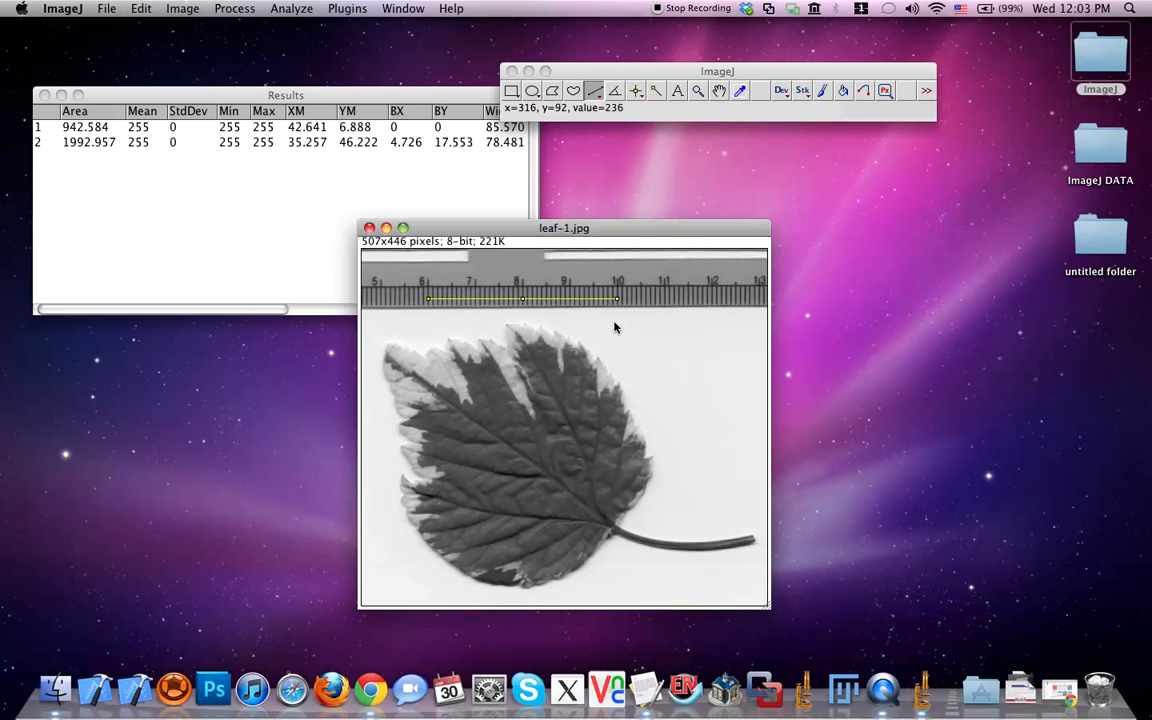
{"action": "left_click", "coordinate": [272, 10]}
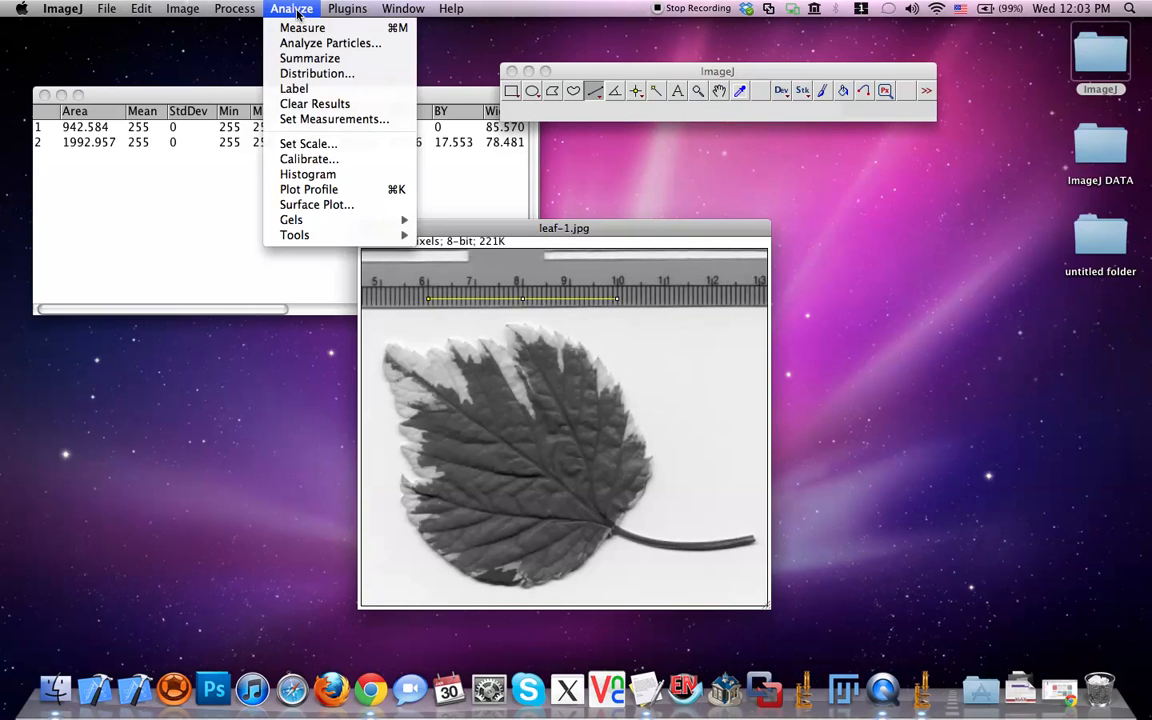
{"action": "left_click", "coordinate": [310, 141]}
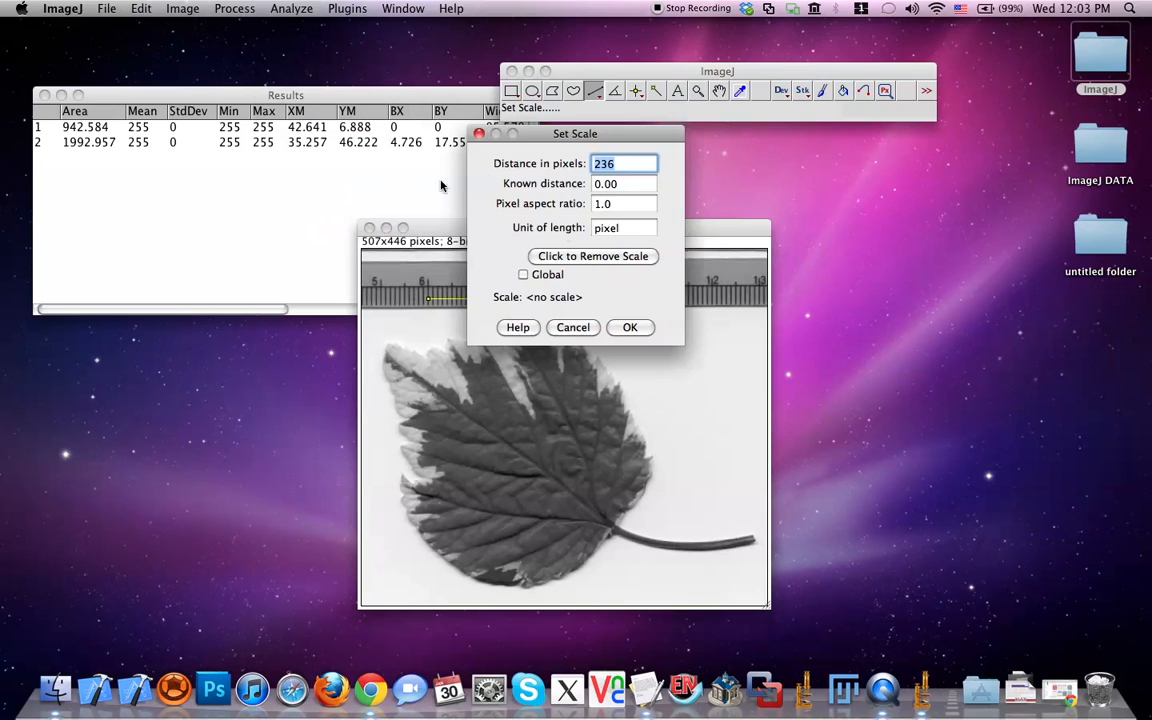
{"action": "left_click", "coordinate": [629, 188]}
{"action": "type", "text": "40"}
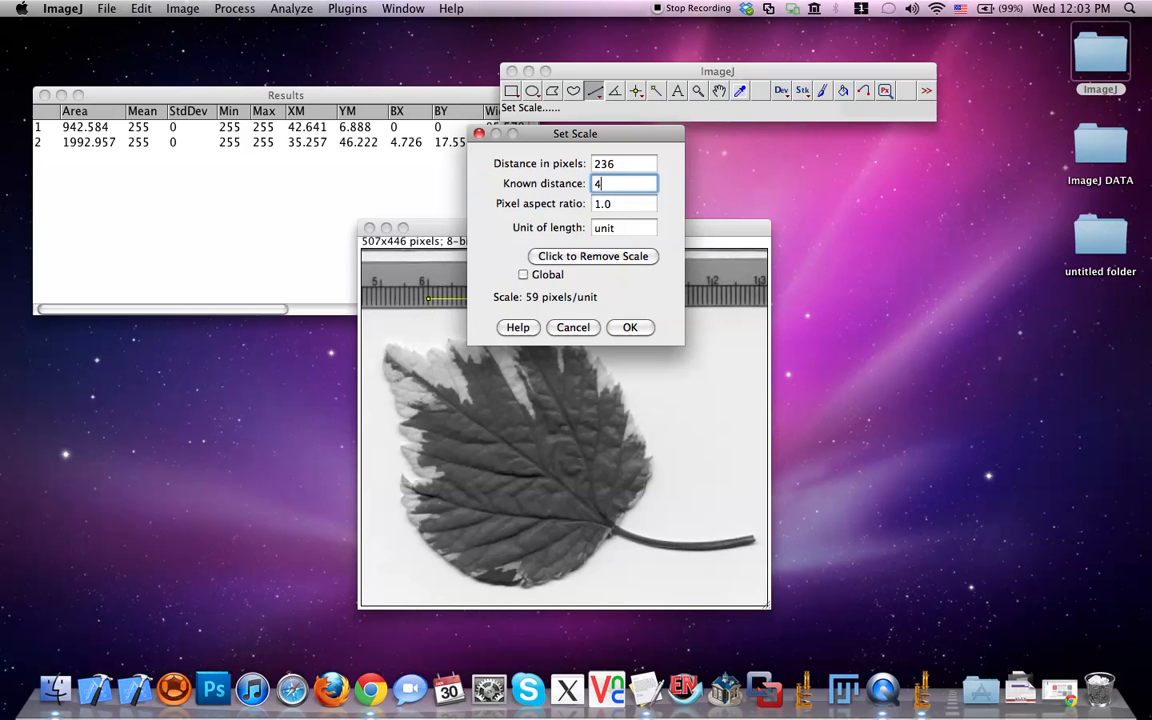
{"action": "left_click", "coordinate": [621, 228]}
{"action": "type", "text": "mm"}
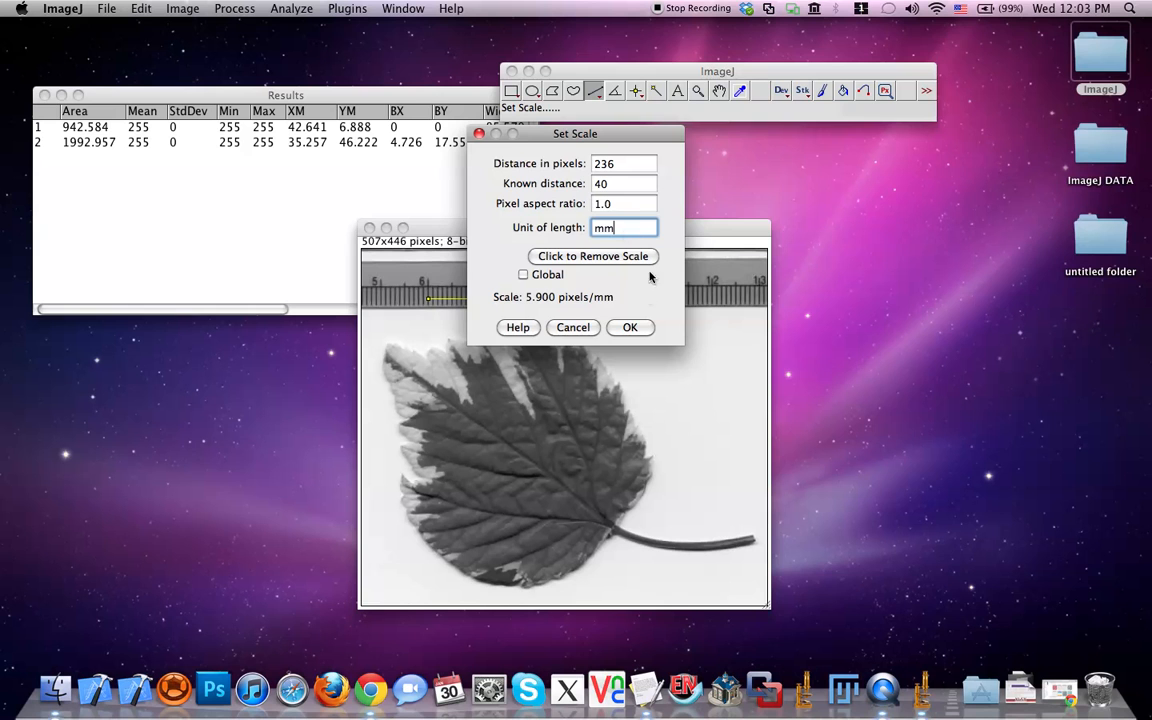
{"action": "left_click", "coordinate": [630, 328]}
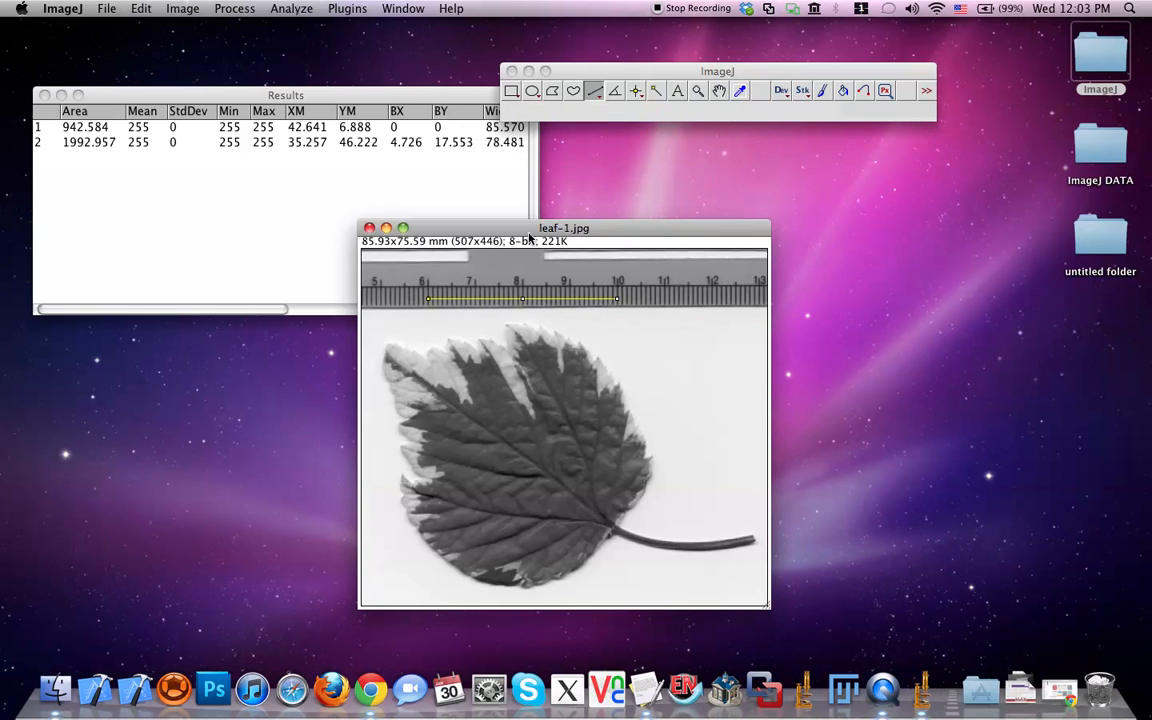
{"action": "left_click_drag", "start_coordinate": [430, 291], "coordinate": [617, 296]}
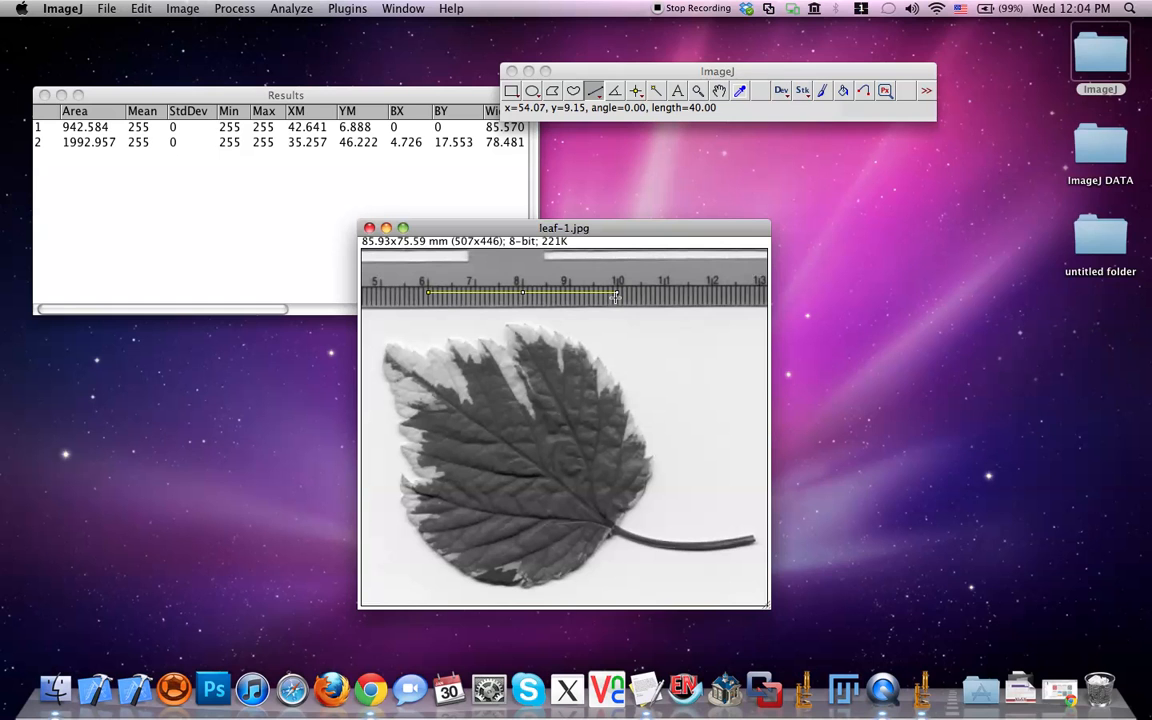
Step: Clear the calibration line from the grayscale leaf image and open its threshold adjustment
{"action": "left_click", "coordinate": [511, 90]}
{"action": "left_click", "coordinate": [702, 349]}
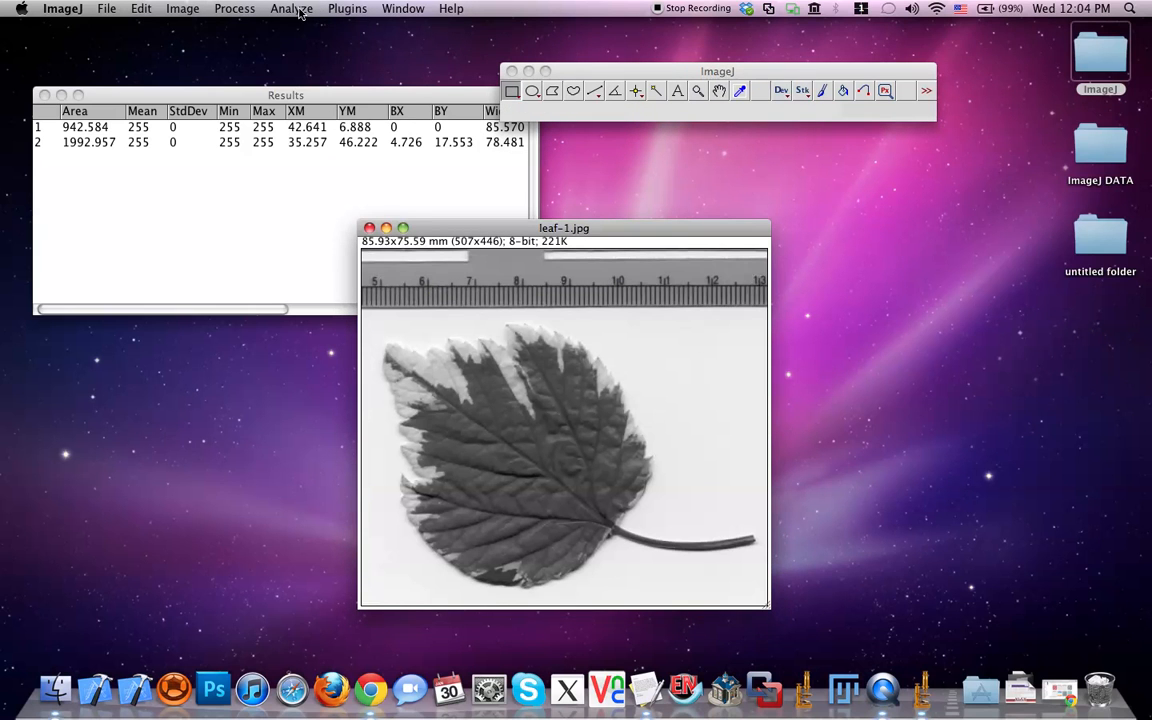
{"action": "left_click", "coordinate": [298, 10]}
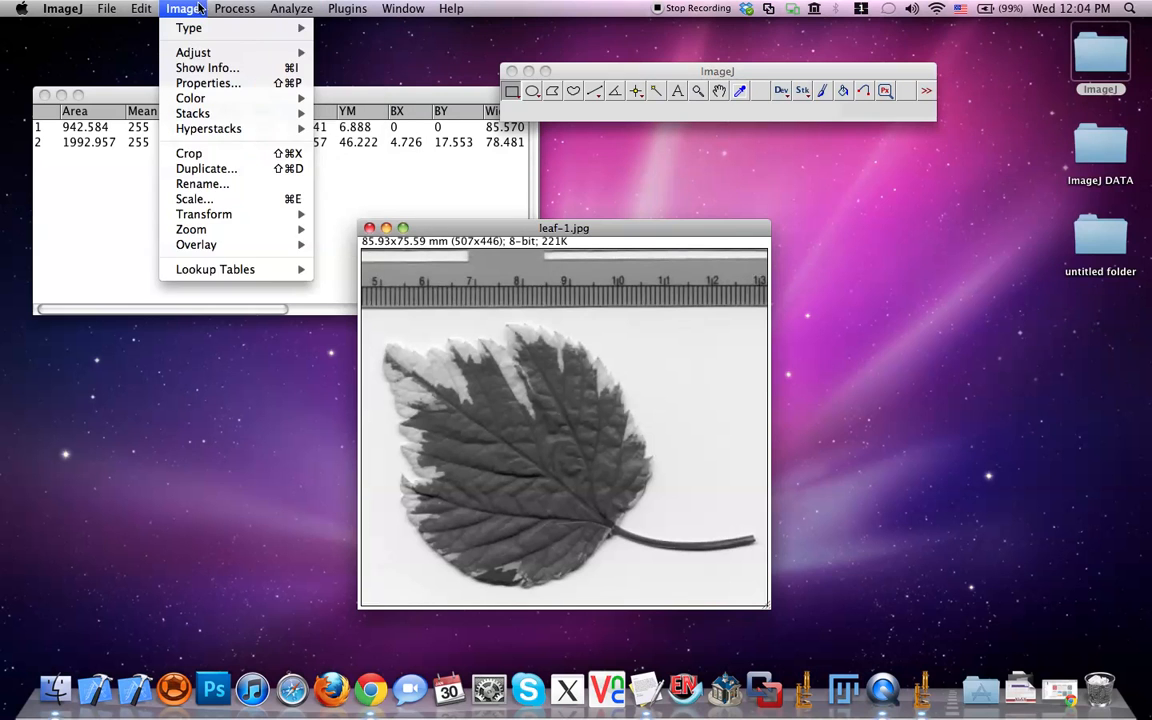
{"action": "mouse_move", "coordinate": [226, 9]}
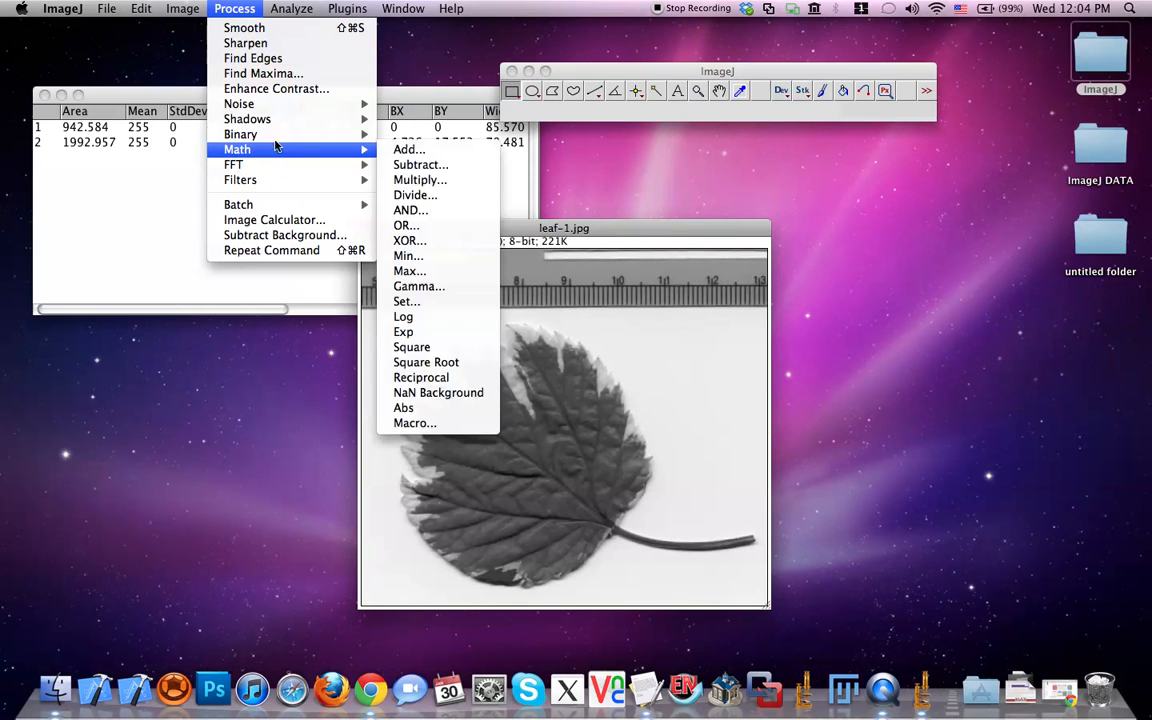
{"action": "mouse_move", "coordinate": [300, 134]}
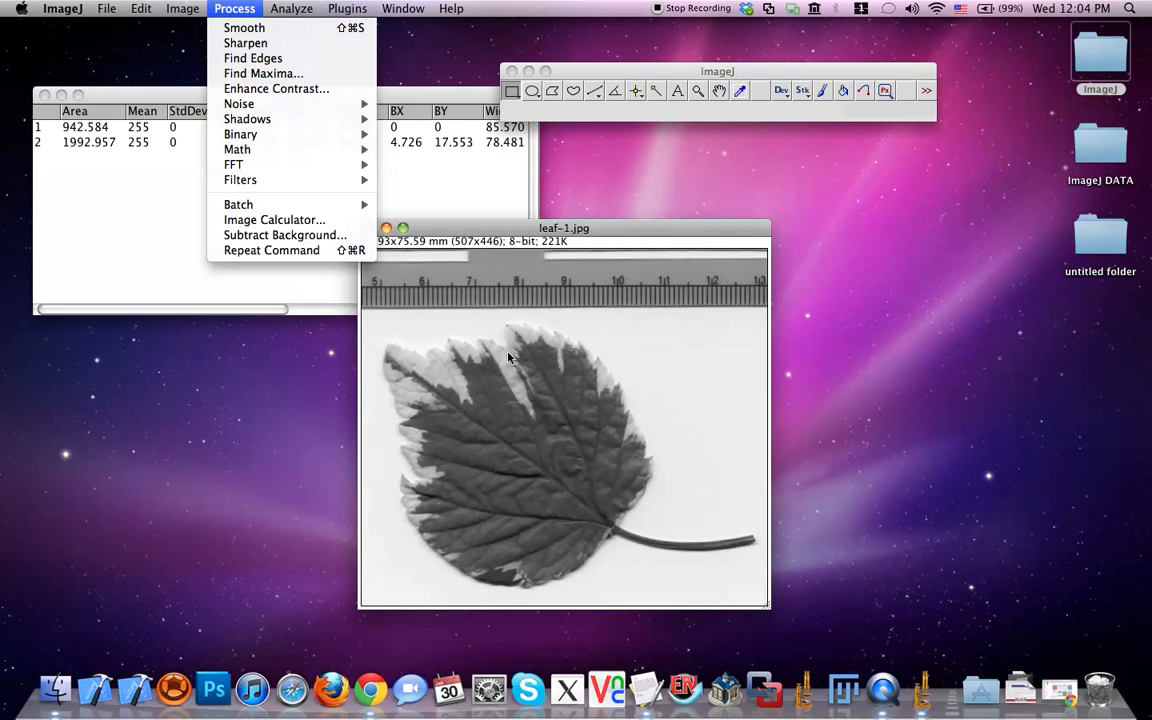
{"action": "mouse_move", "coordinate": [188, 8]}
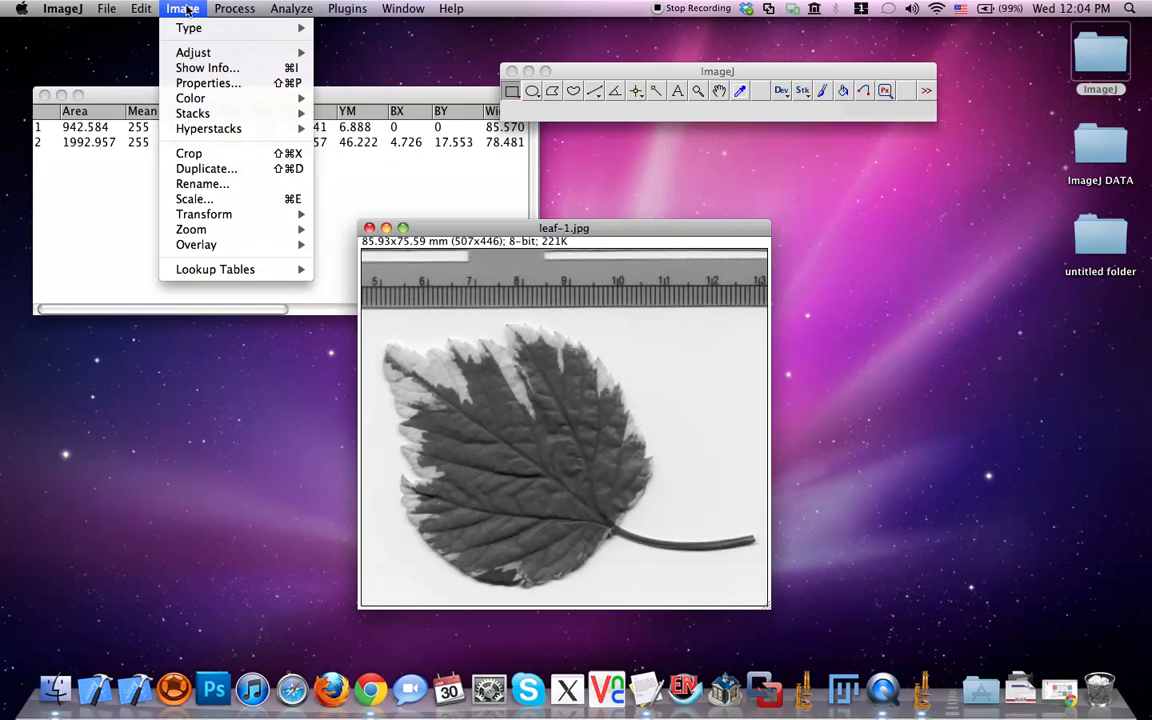
{"action": "mouse_move", "coordinate": [175, 51]}
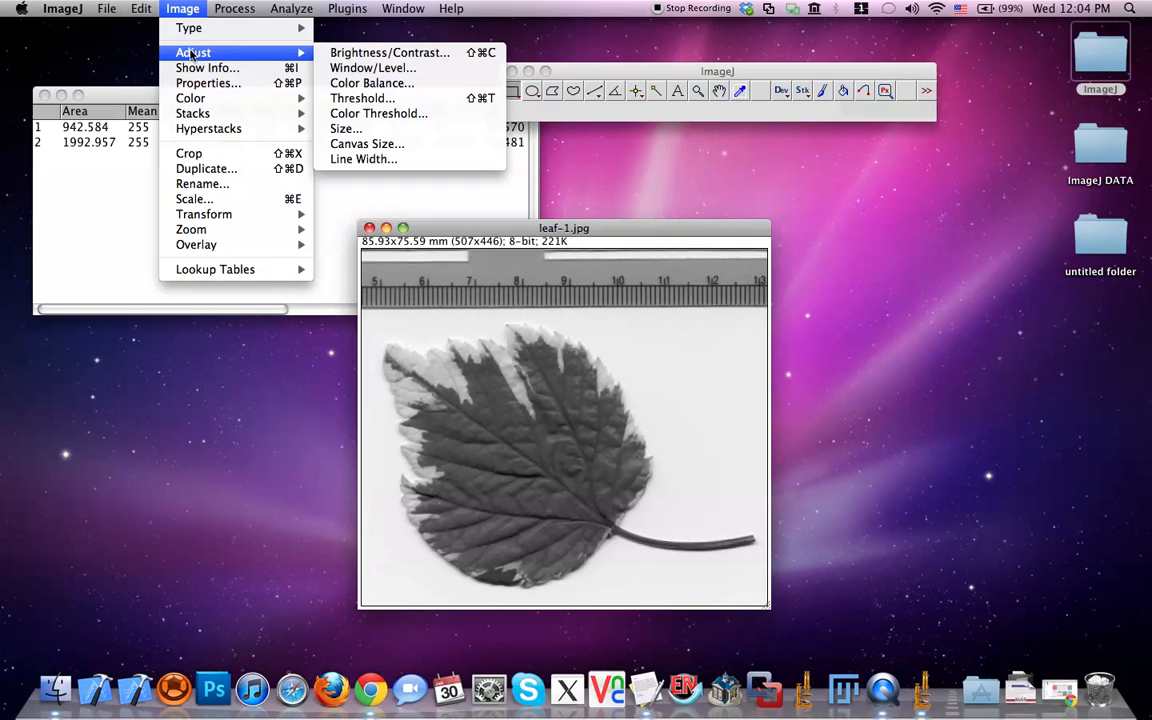
{"action": "left_click", "coordinate": [384, 100]}
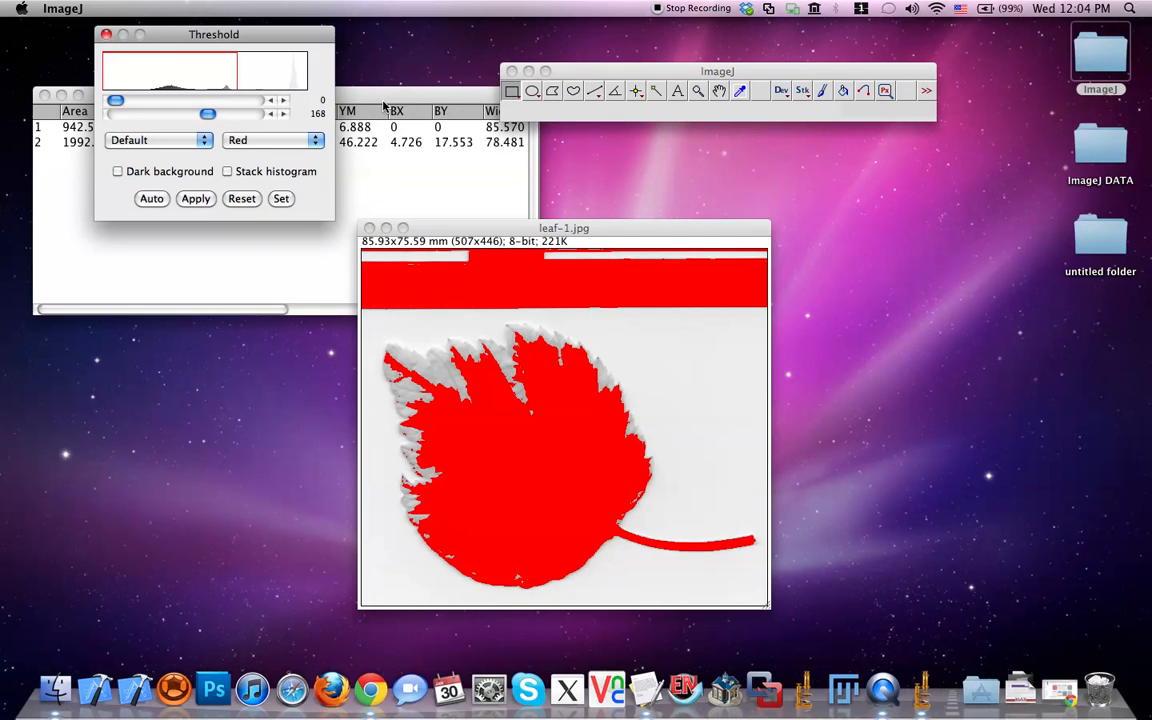
Step: Set the threshold range to 0–230 so the selection covers the leaf's pale edges, with the image and threshold windows side by side
{"action": "left_click_drag", "start_coordinate": [527, 229], "coordinate": [667, 193]}
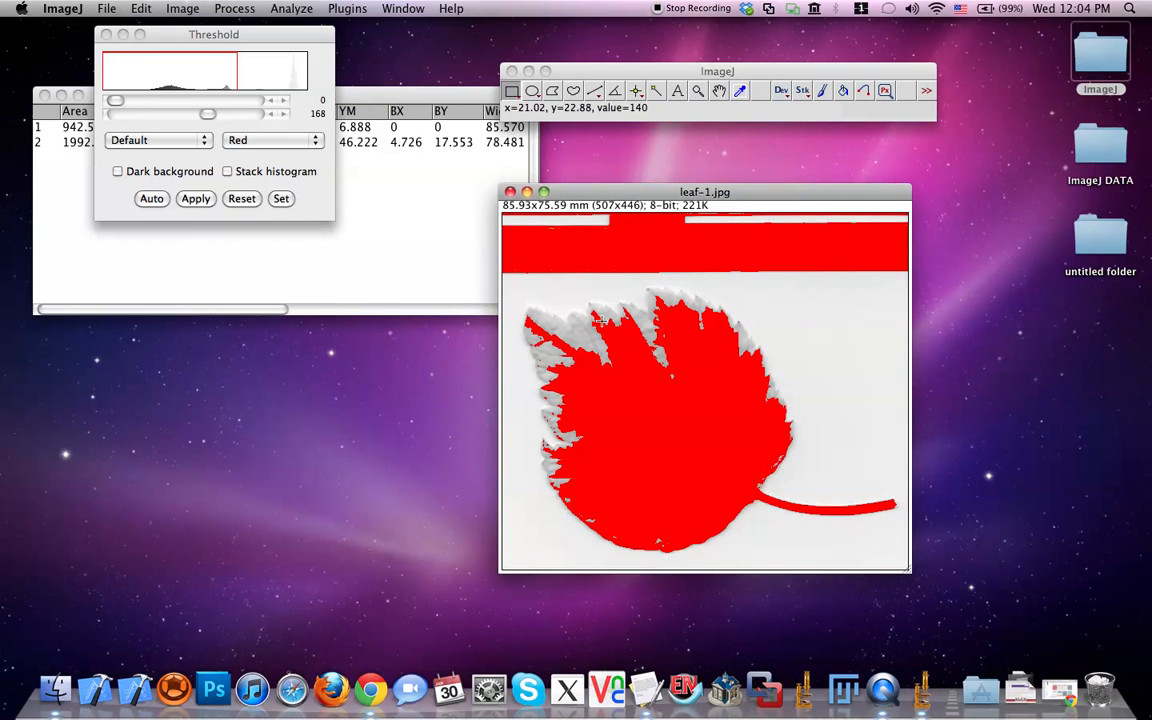
{"action": "left_click_drag", "start_coordinate": [212, 40], "coordinate": [312, 301]}
{"action": "left_click_drag", "start_coordinate": [216, 361], "coordinate": [172, 362]}
{"action": "left_click_drag", "start_coordinate": [300, 374], "coordinate": [342, 371]}
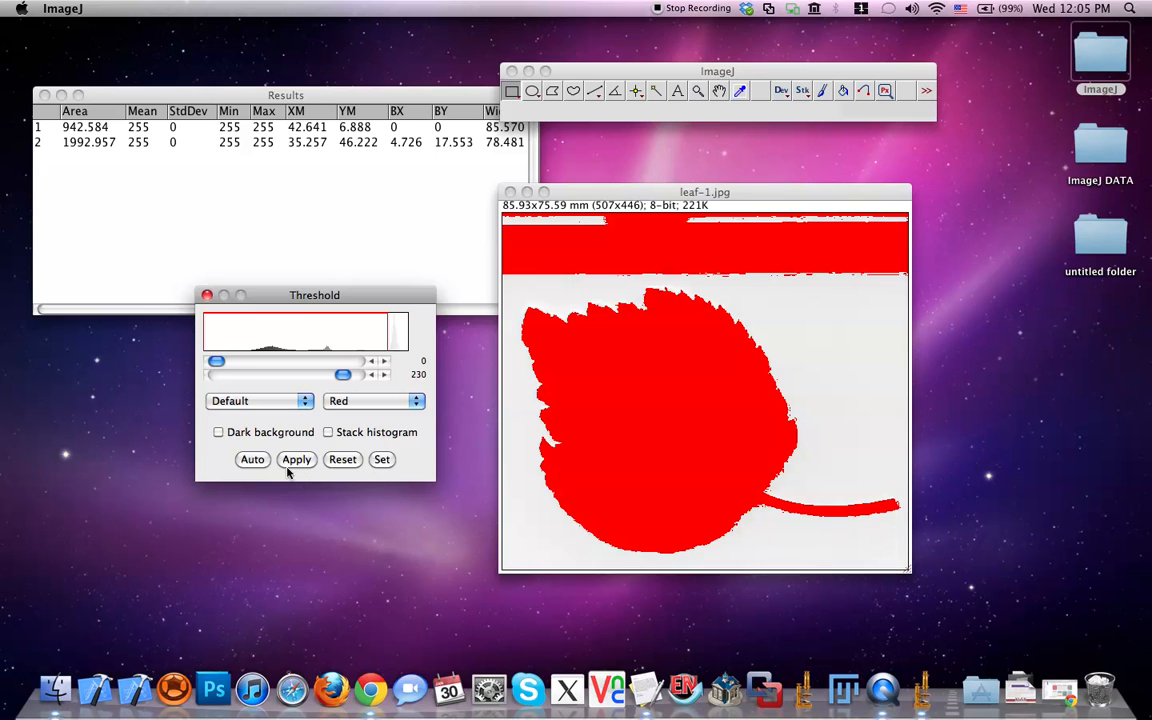
Step: Apply the 0–230 threshold to turn the leaf image binary and close the threshold window
{"action": "left_click", "coordinate": [383, 460]}
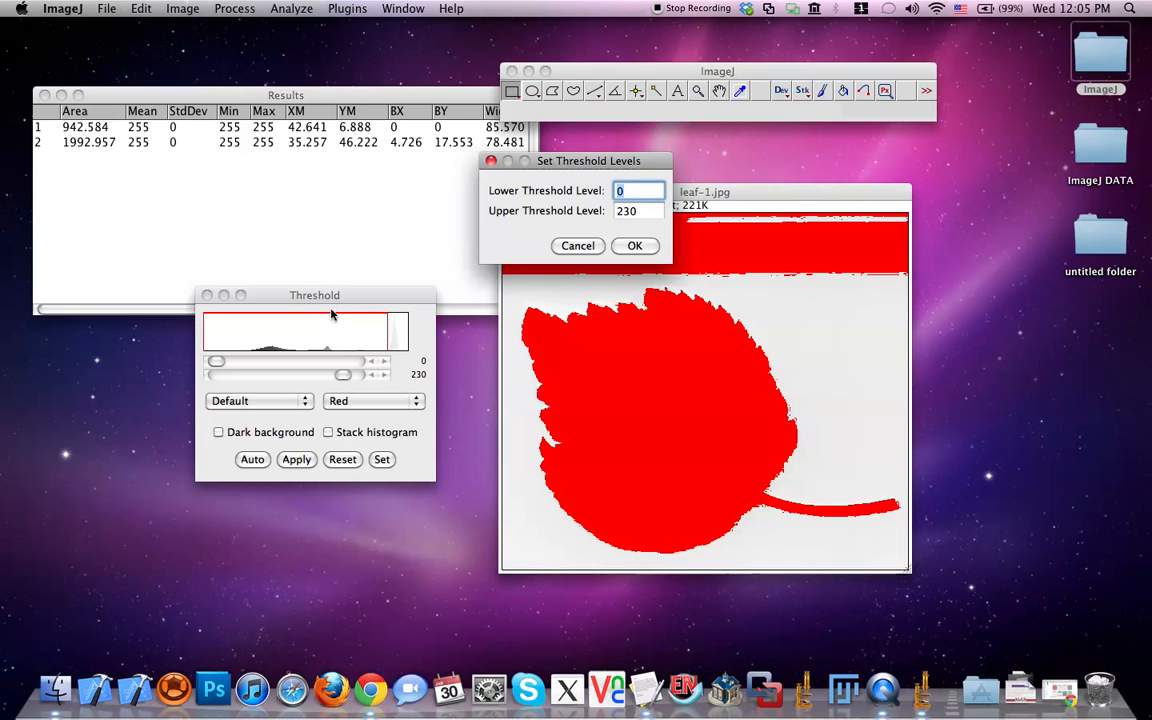
{"action": "left_click", "coordinate": [577, 246]}
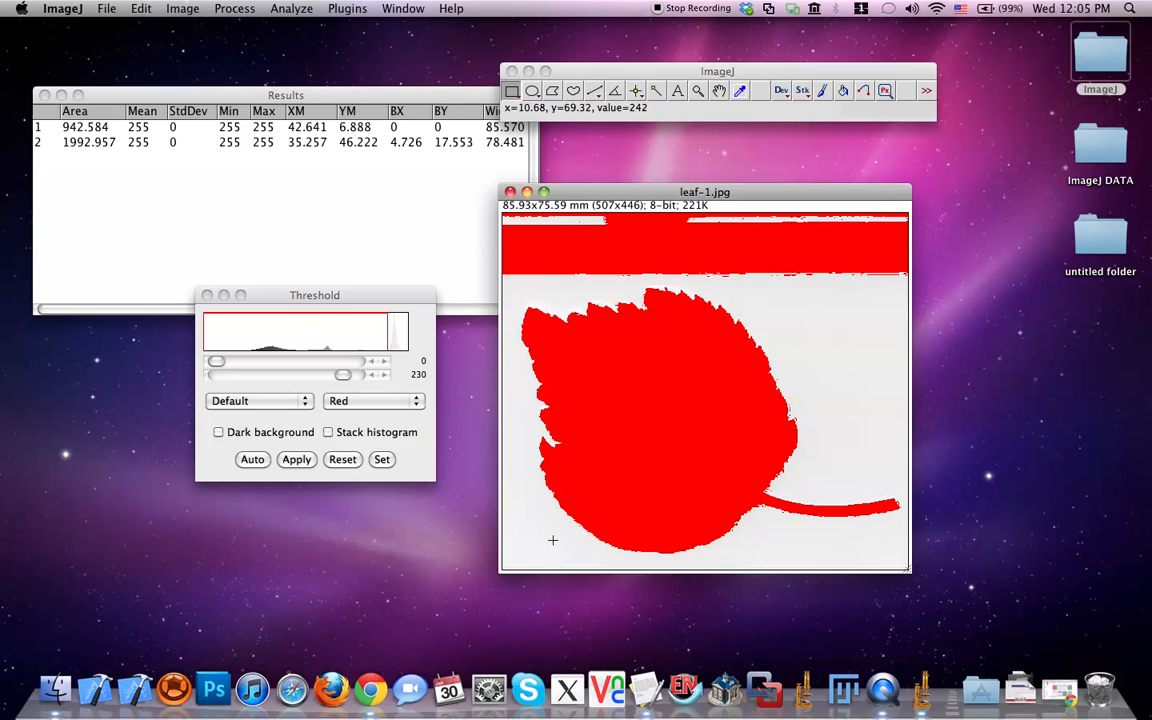
{"action": "left_click", "coordinate": [297, 460]}
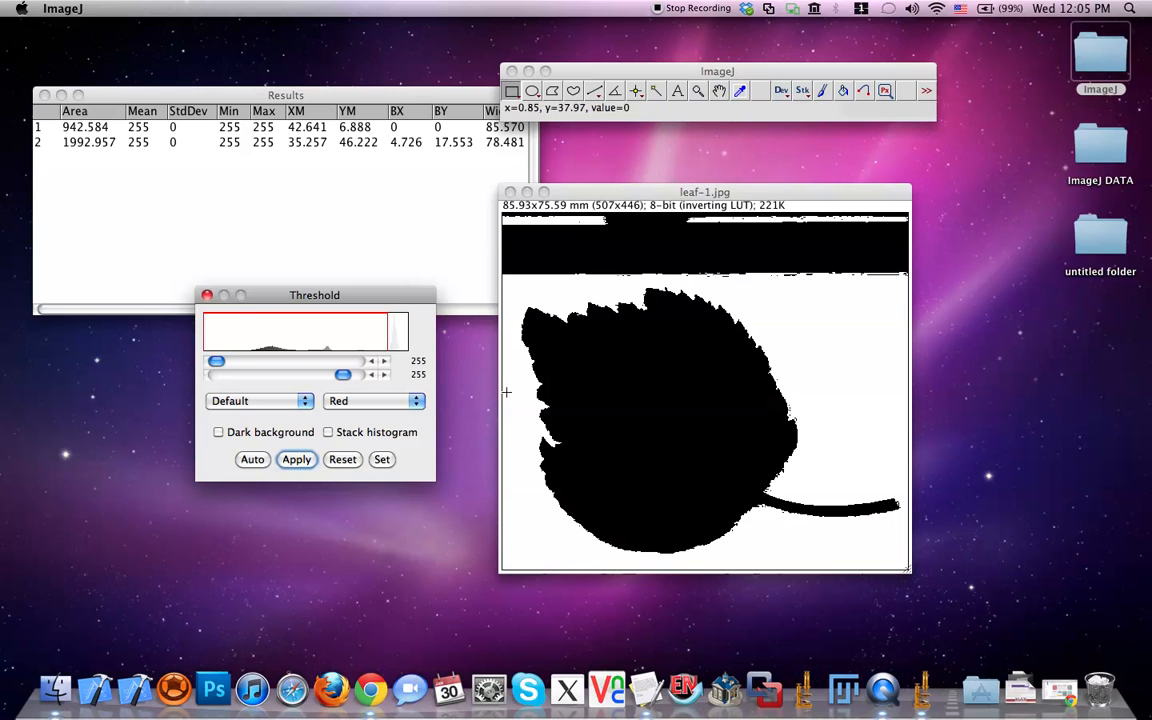
{"action": "left_click", "coordinate": [207, 297]}
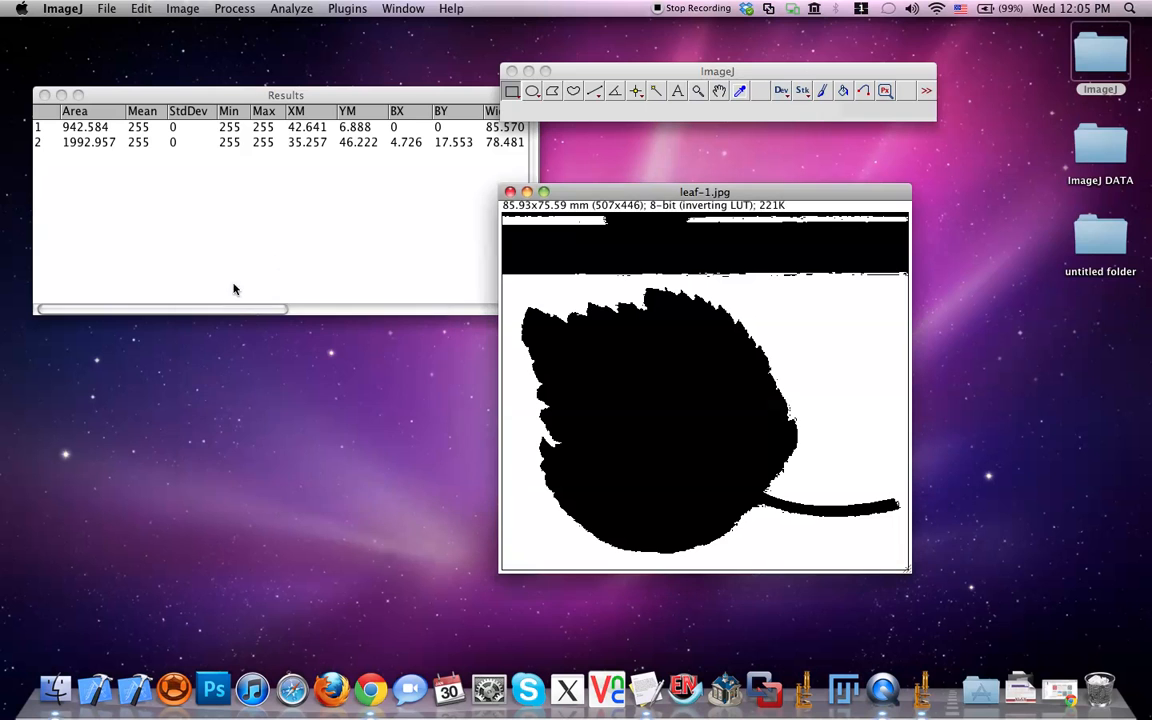
Step: Undo the applied threshold and restore the binary leaf image
{"action": "left_click", "coordinate": [142, 9]}
{"action": "left_click", "coordinate": [152, 28]}
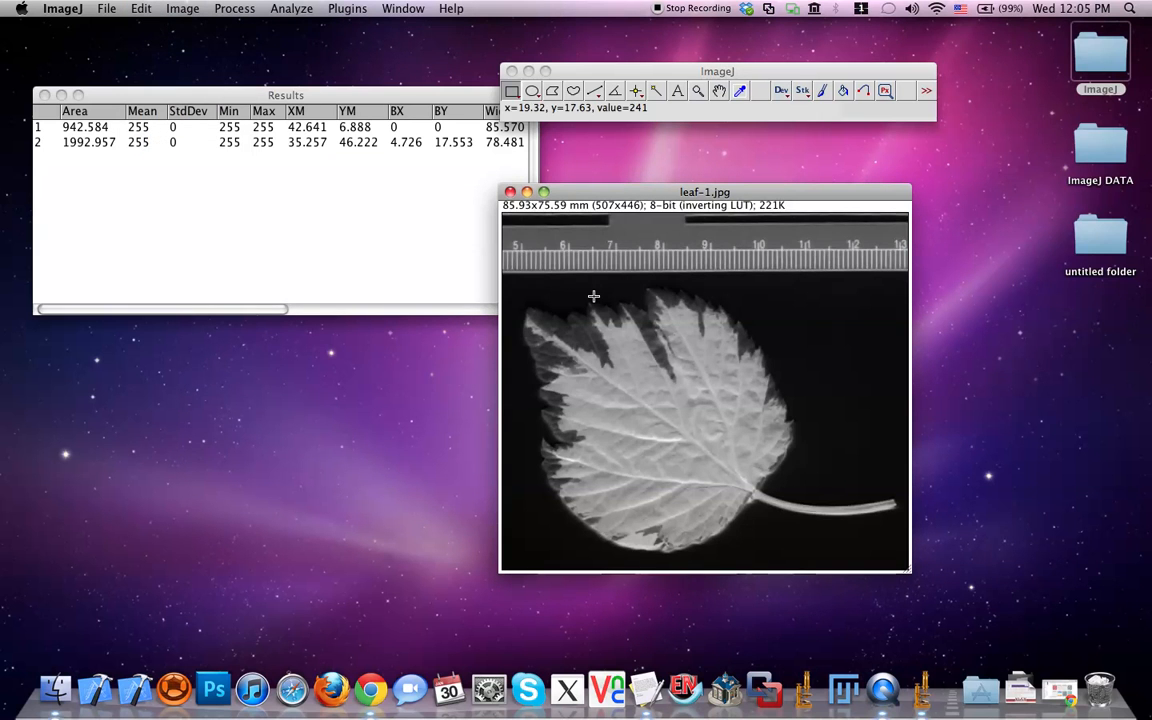
{"action": "left_click", "coordinate": [145, 9]}
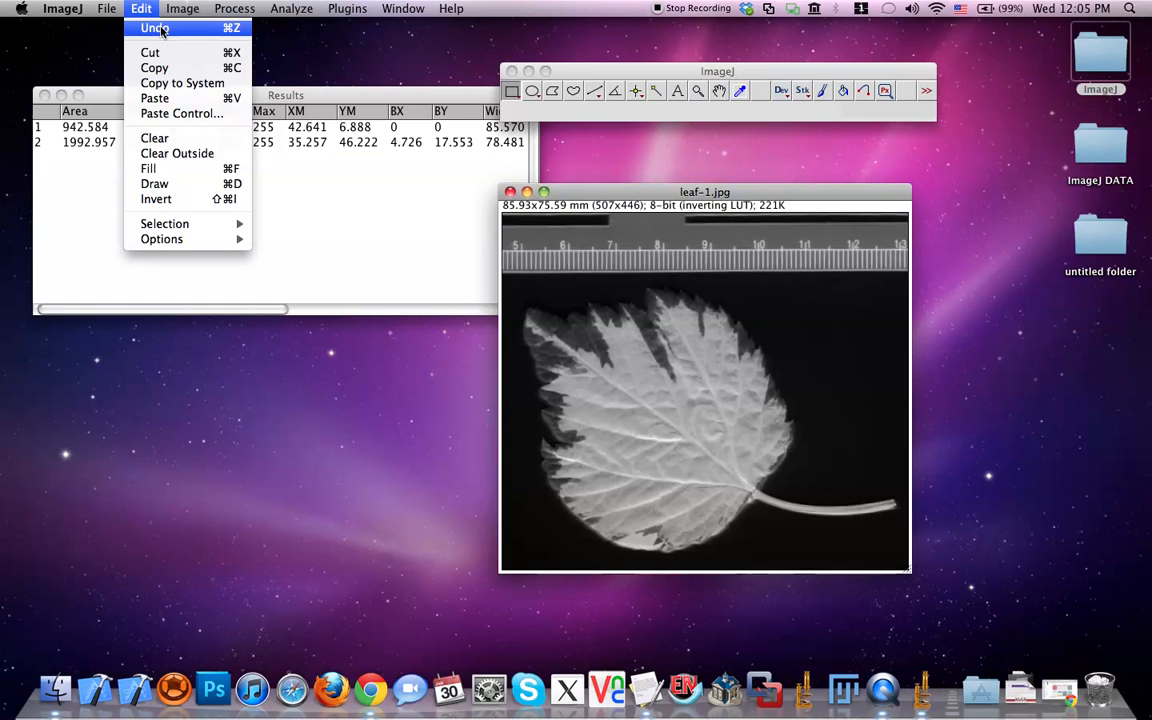
{"action": "left_click", "coordinate": [157, 28]}
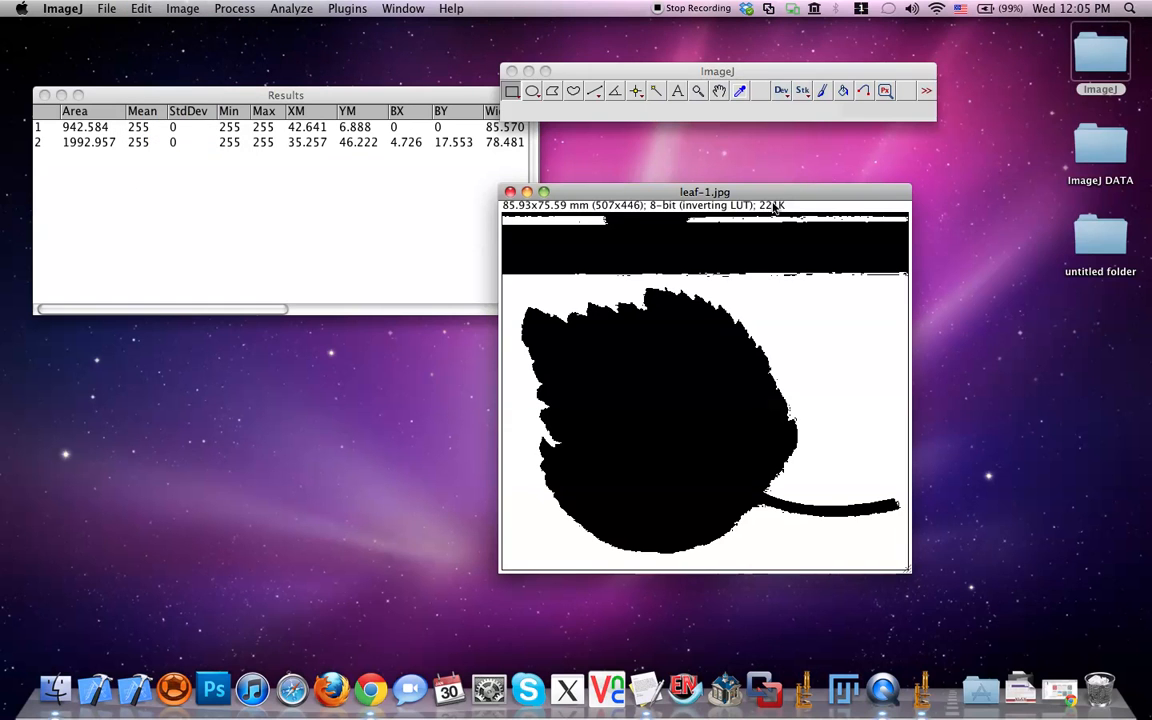
Step: Analyze the binary leaf's particles with size 50-Infinity mm², circularity 0.00-1.00, outlines shown, and results display and summary on
{"action": "mouse_move", "coordinate": [619, 195]}
{"action": "left_mouse_down"}
{"action": "mouse_move", "coordinate": [609, 204]}
{"action": "mouse_move", "coordinate": [618, 207]}
{"action": "left_mouse_up"}
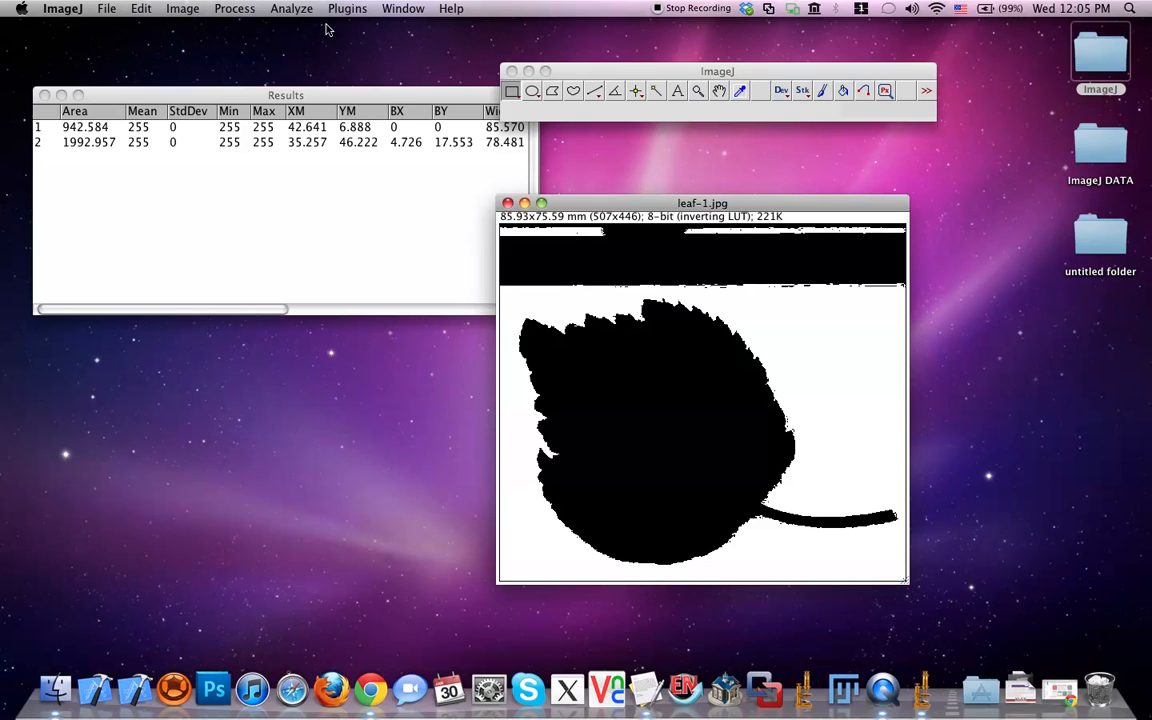
{"action": "left_click", "coordinate": [287, 9]}
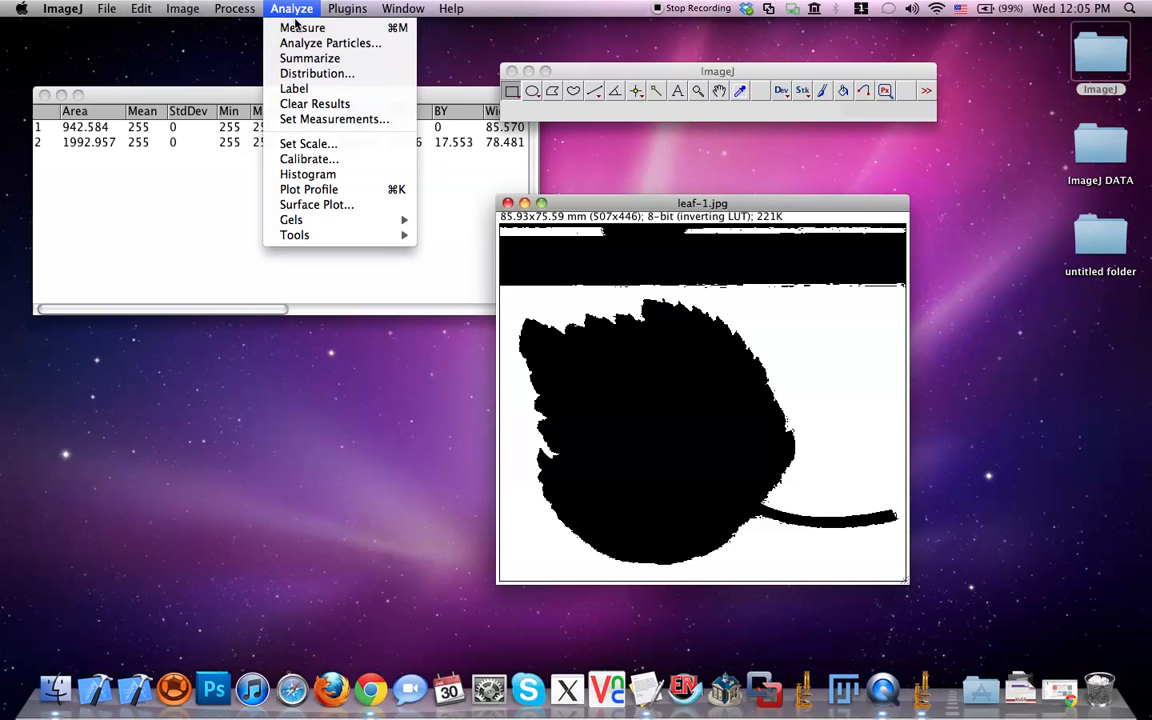
{"action": "left_click", "coordinate": [297, 45]}
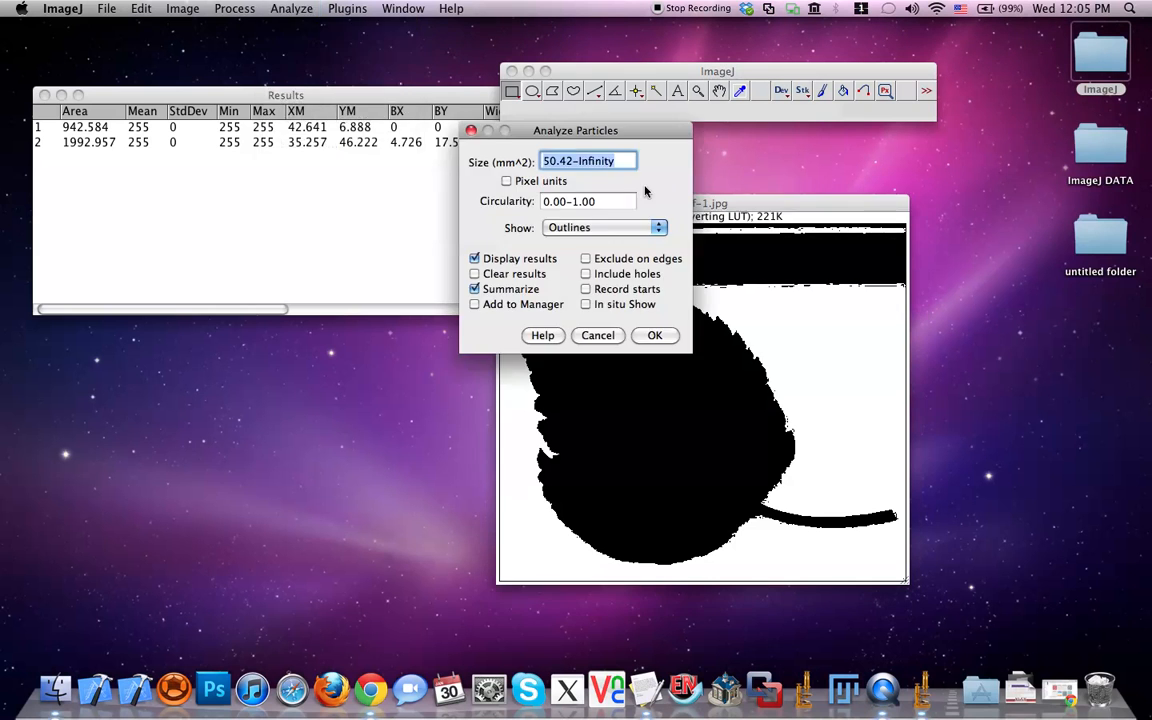
{"action": "left_click_drag", "start_coordinate": [542, 161], "coordinate": [572, 161]}
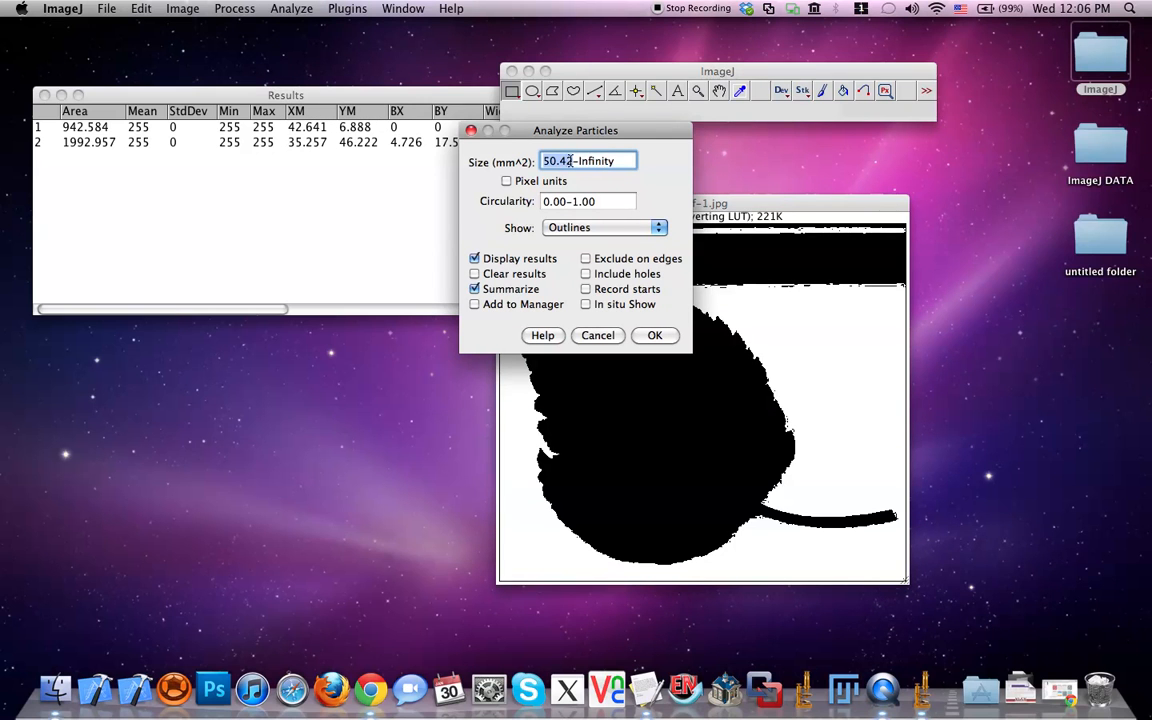
{"action": "type", "text": "50"}
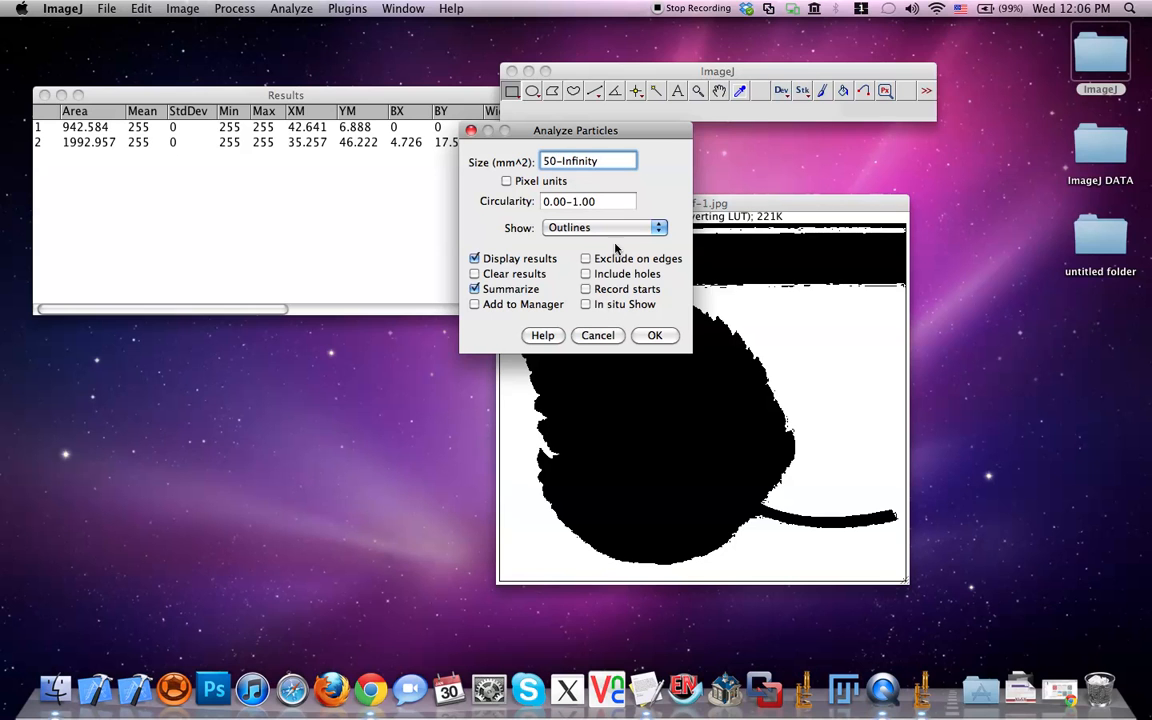
{"action": "left_click", "coordinate": [573, 228]}
{"action": "left_click", "coordinate": [573, 228]}
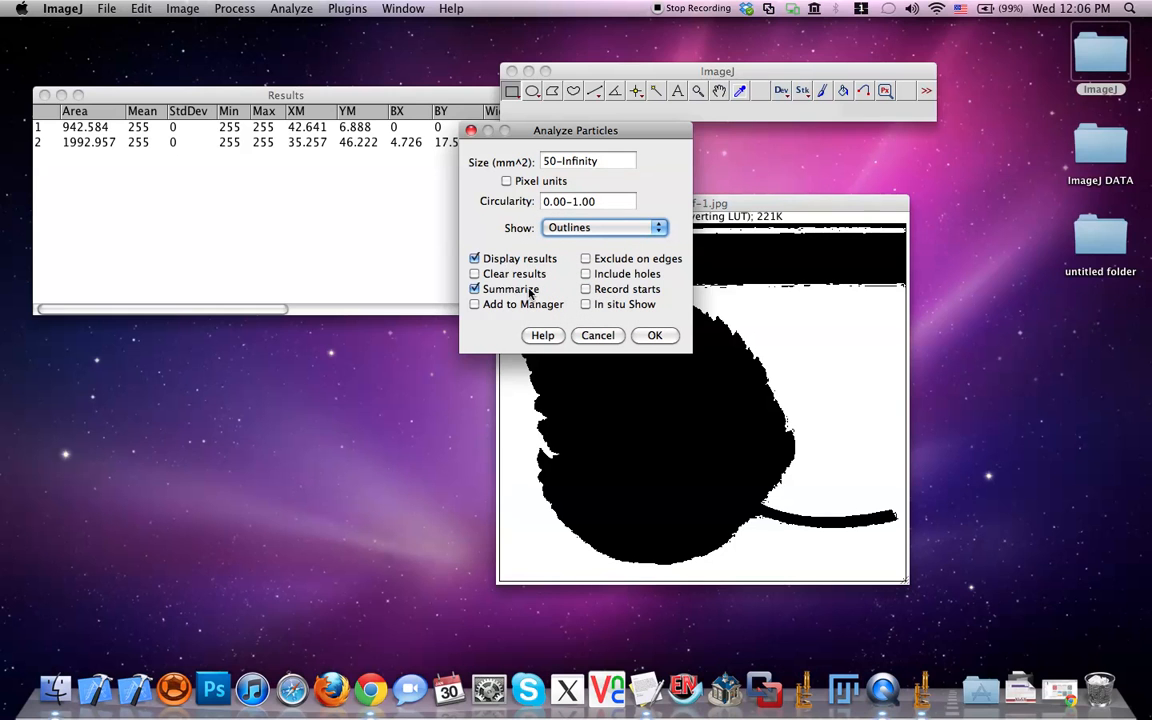
{"action": "left_click", "coordinate": [655, 336]}
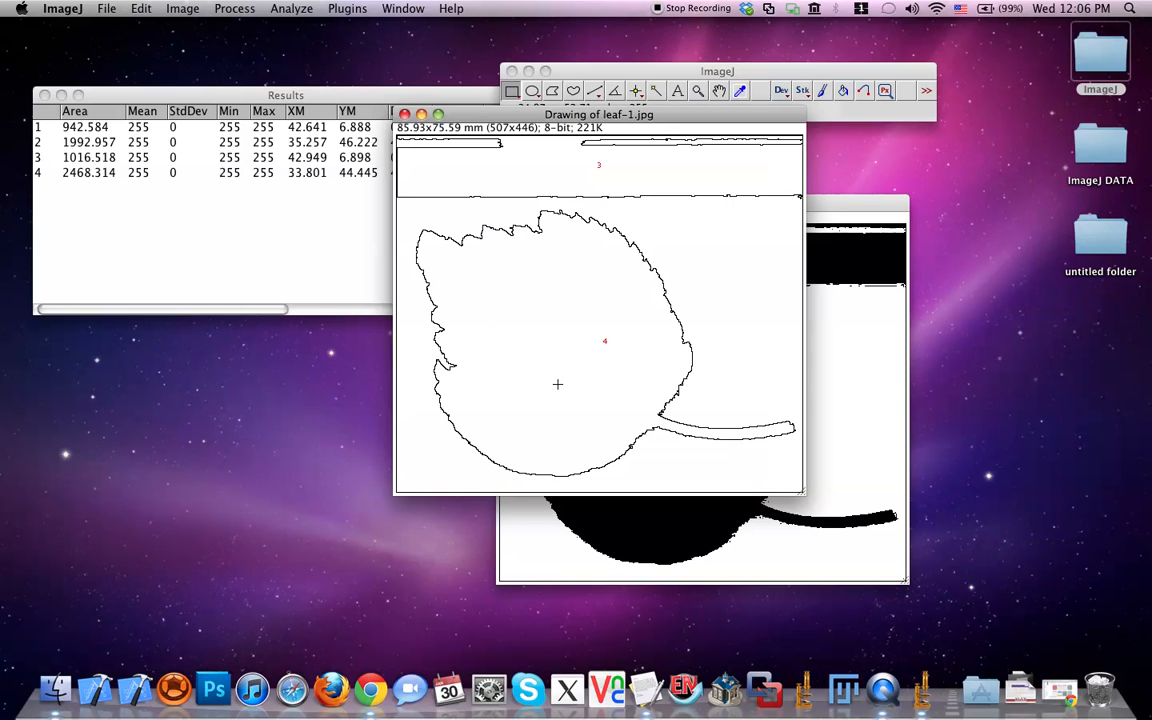
Step: Compare the leaf's area in results rows 2 and 4, from the first and second analyses
{"action": "left_click", "coordinate": [65, 174]}
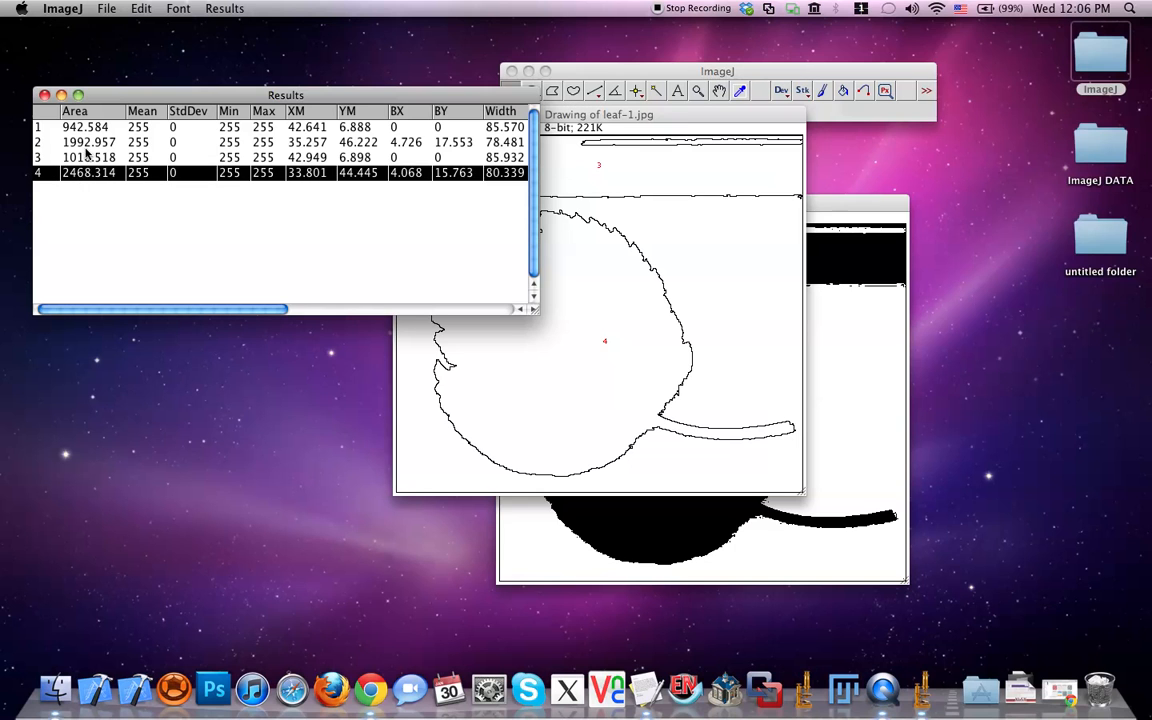
{"action": "left_click", "coordinate": [87, 145]}
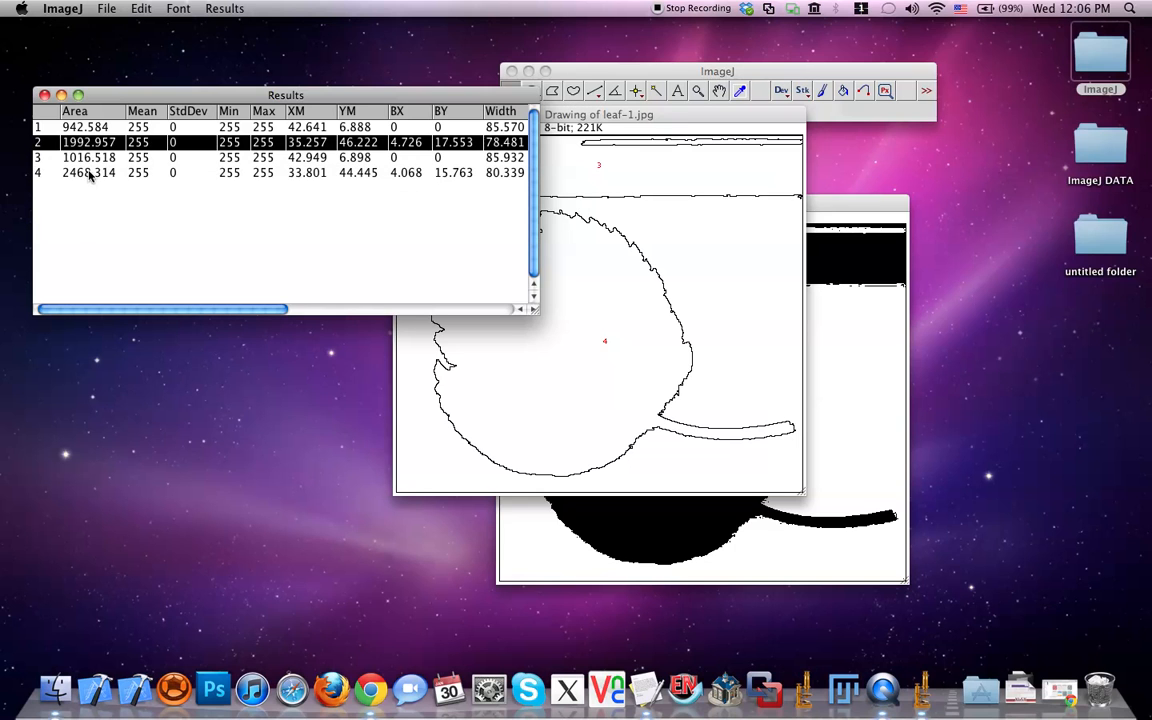
{"action": "left_click", "coordinate": [89, 174]}
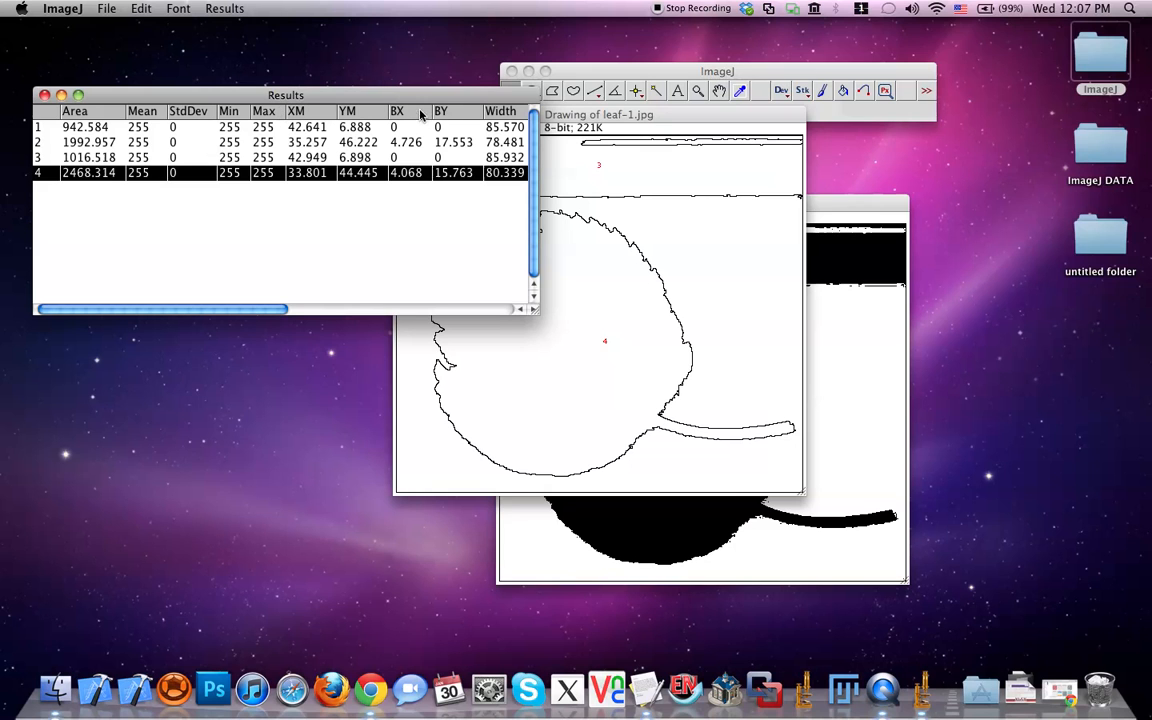
Step: Close the results table, outline drawing, summary and leaf image without saving the image changes
{"action": "left_click", "coordinate": [44, 95]}
{"action": "left_click", "coordinate": [490, 228]}
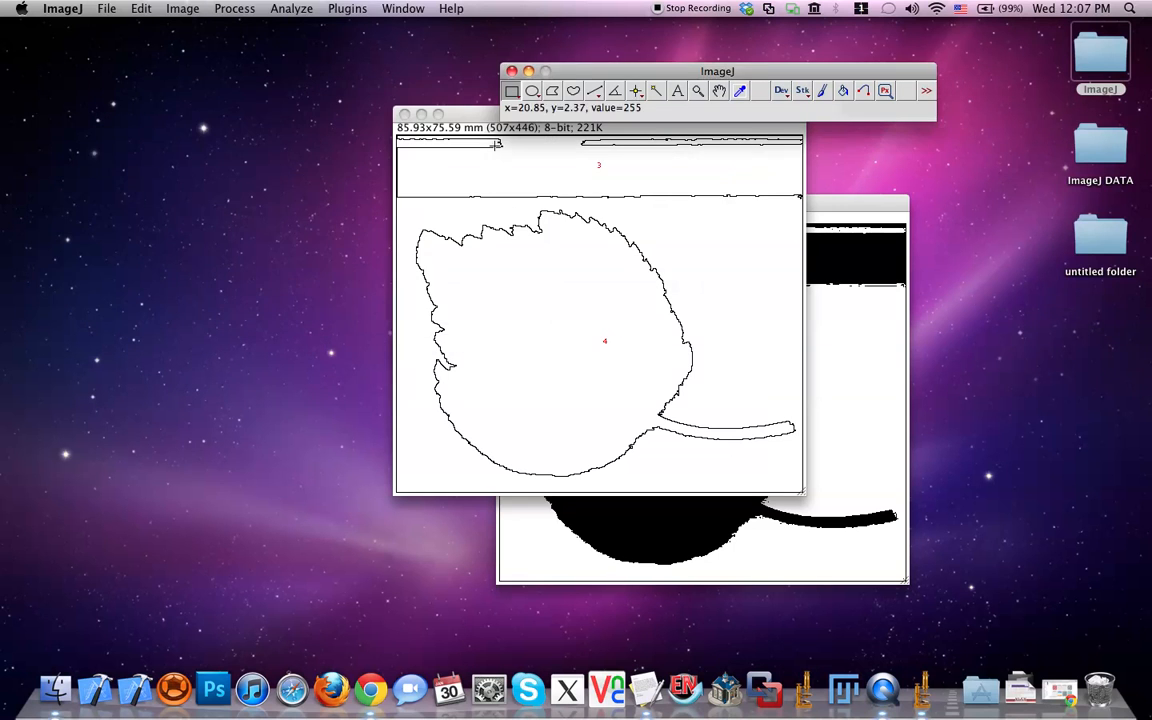
{"action": "left_click", "coordinate": [404, 114]}
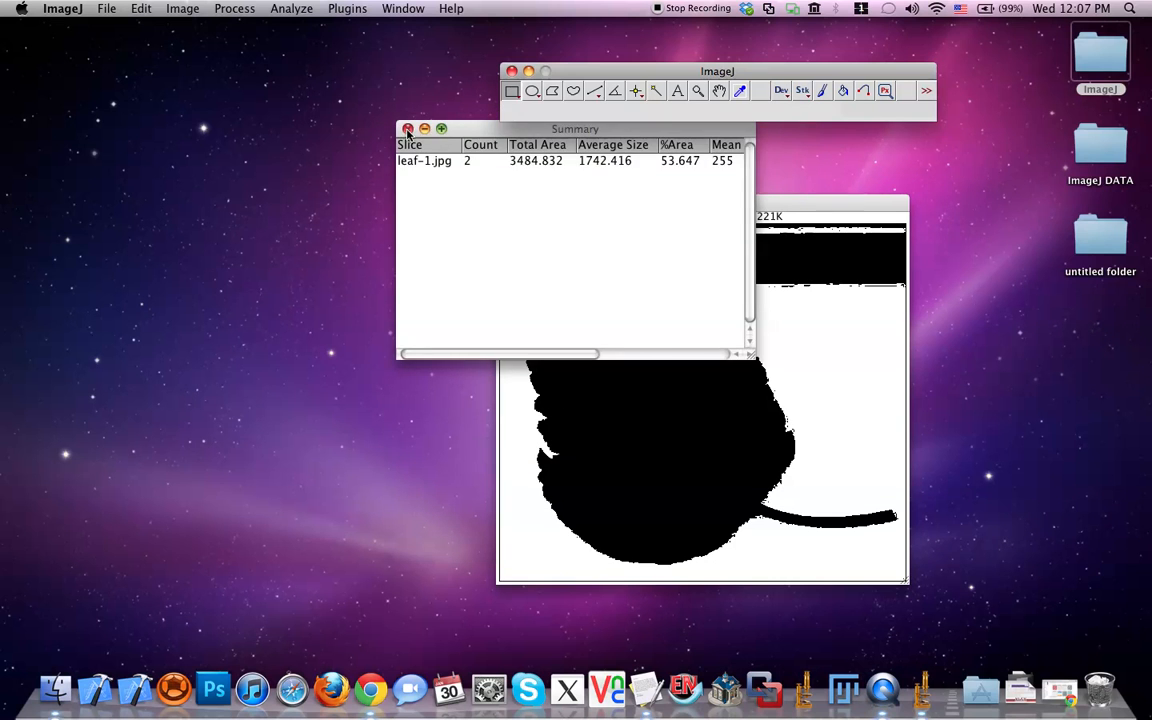
{"action": "left_click", "coordinate": [408, 130]}
{"action": "left_click", "coordinate": [508, 204]}
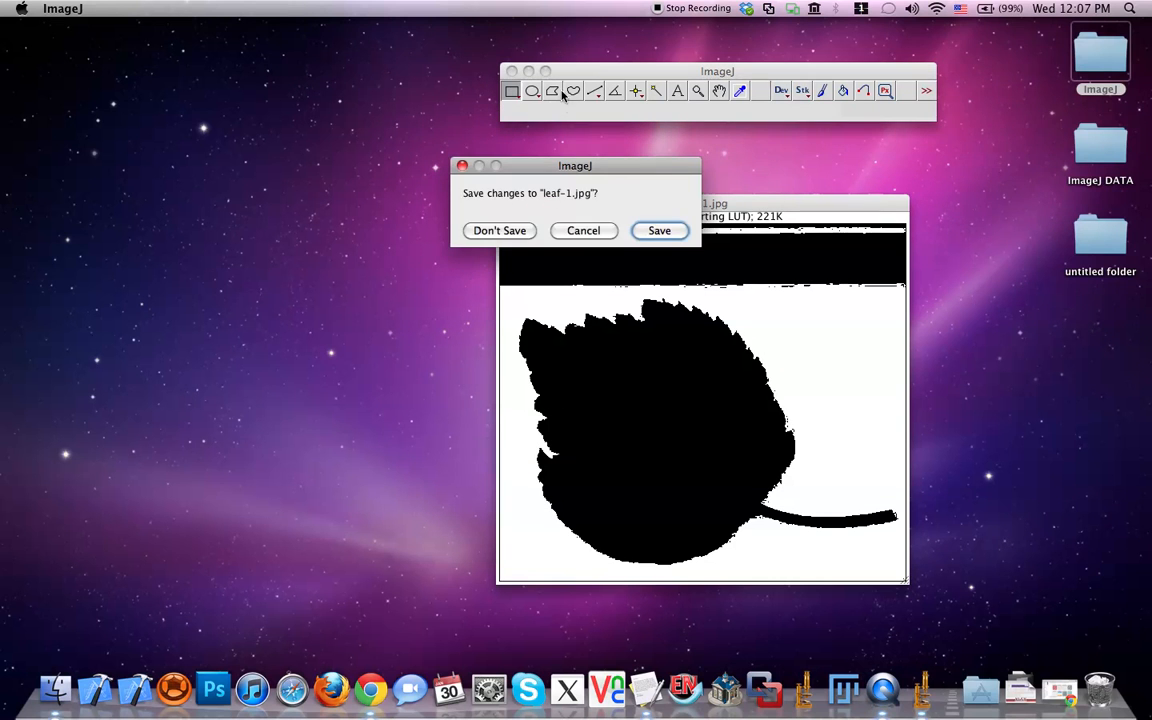
{"action": "left_click", "coordinate": [494, 235]}
Step: Open the Blobs sample image and place its window clear of the main toolbar
{"action": "left_click_drag", "start_coordinate": [572, 78], "coordinate": [582, 90]}
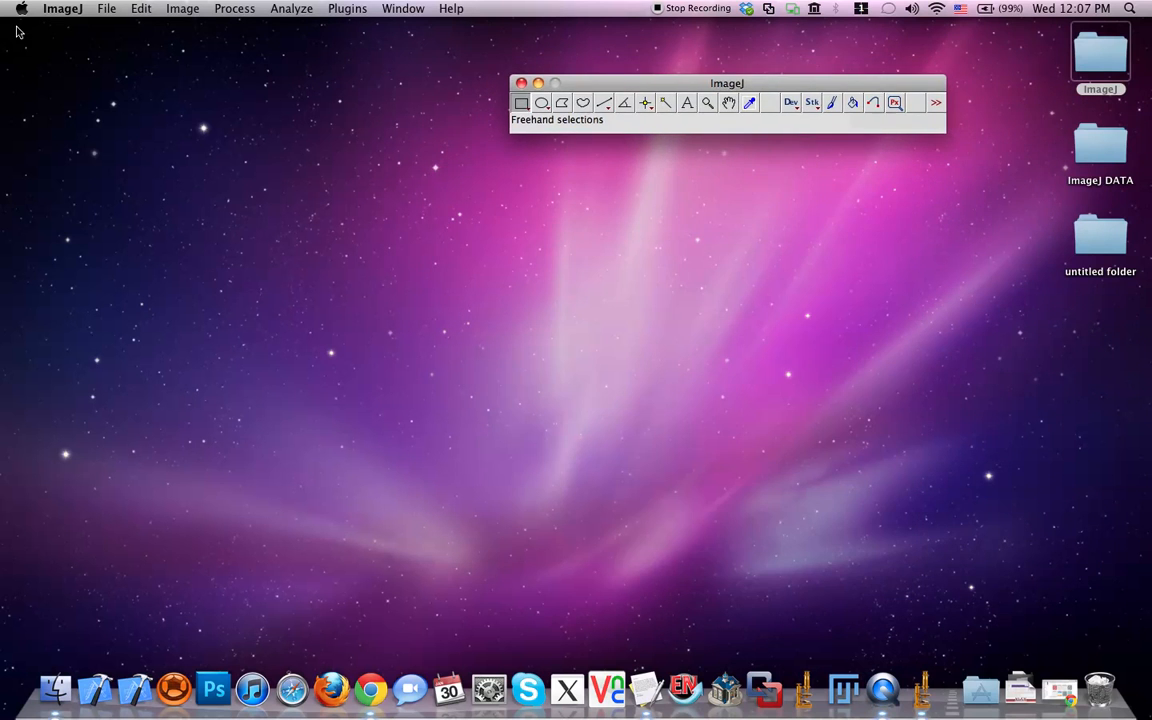
{"action": "left_click", "coordinate": [105, 10]}
{"action": "mouse_move", "coordinate": [131, 75]}
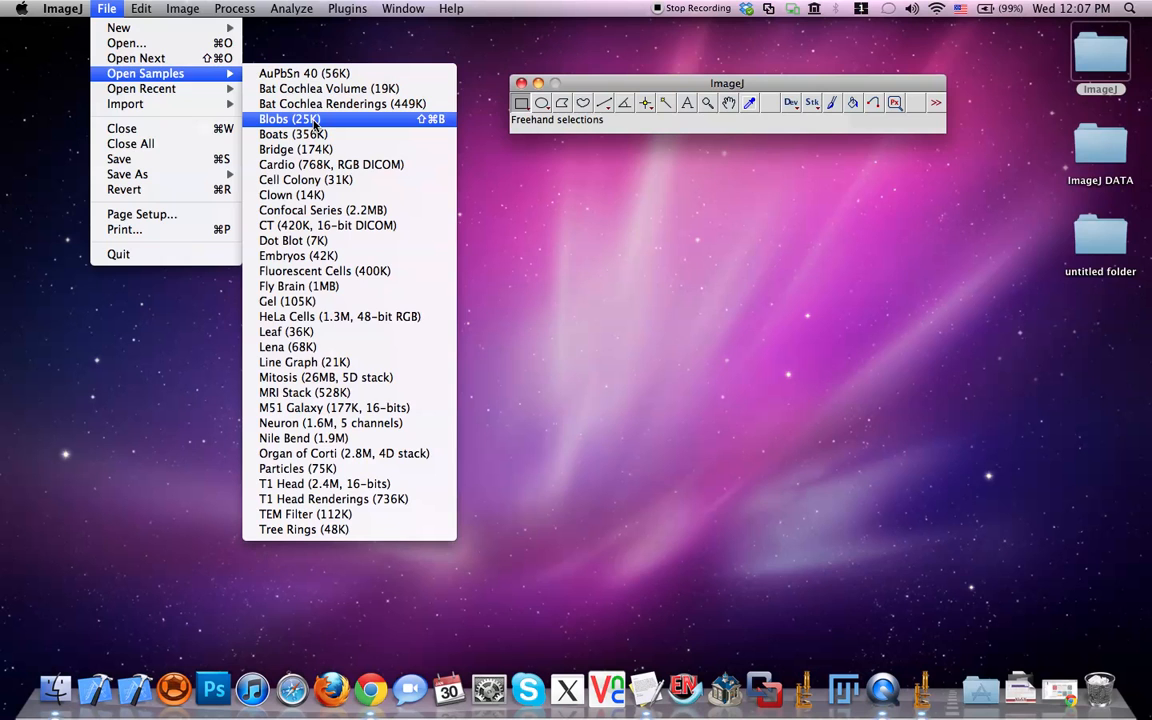
{"action": "left_click", "coordinate": [314, 120]}
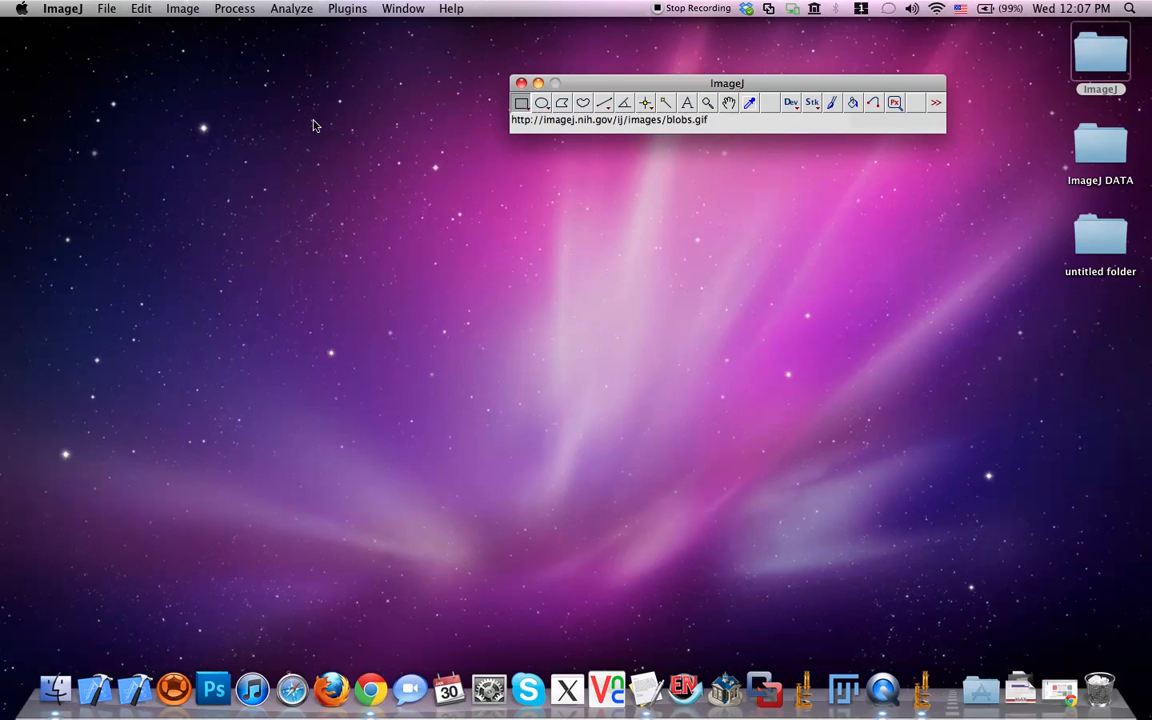
{"action": "left_click_drag", "start_coordinate": [566, 90], "coordinate": [441, 170]}
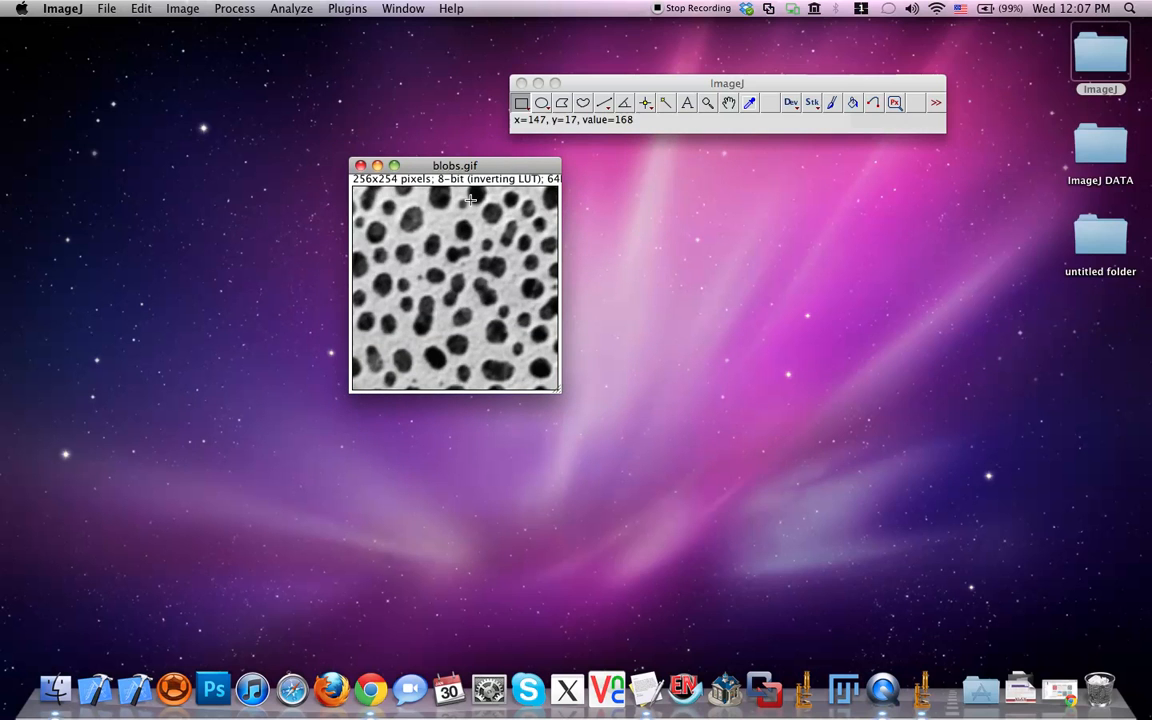
Step: Enlarge the Blobs image to 150% and shift its window clear of the main toolbar
{"action": "left_click", "coordinate": [707, 102]}
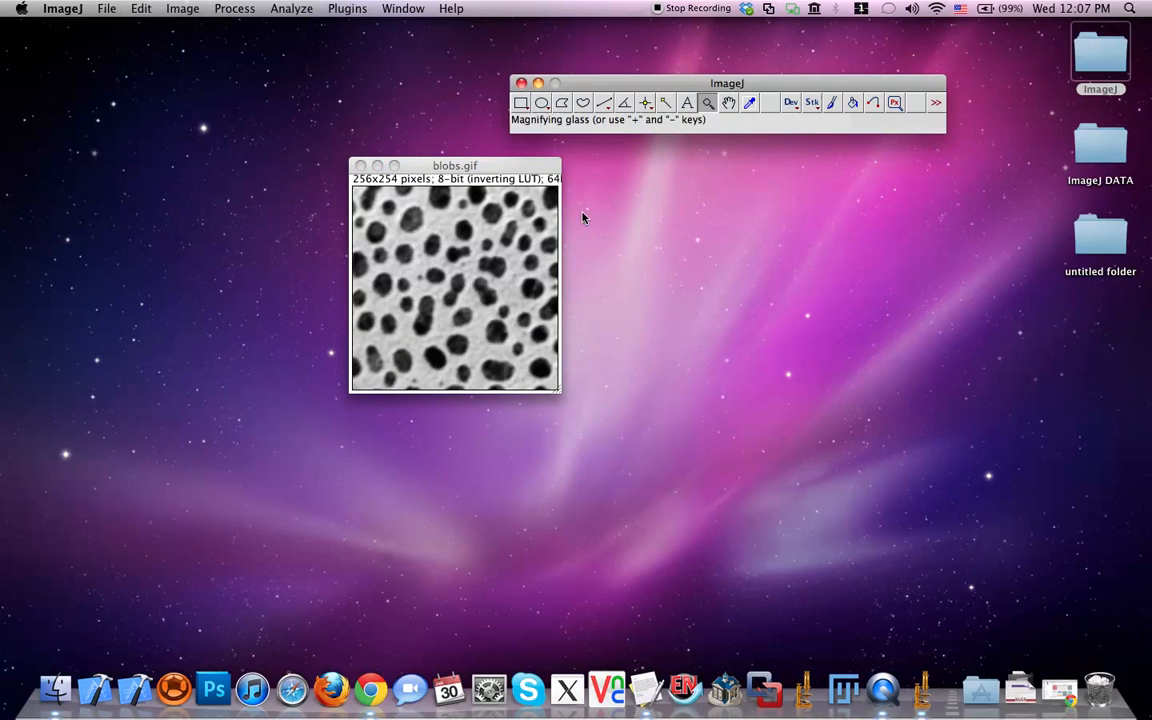
{"action": "left_click", "coordinate": [474, 274]}
{"action": "left_click", "coordinate": [729, 102]}
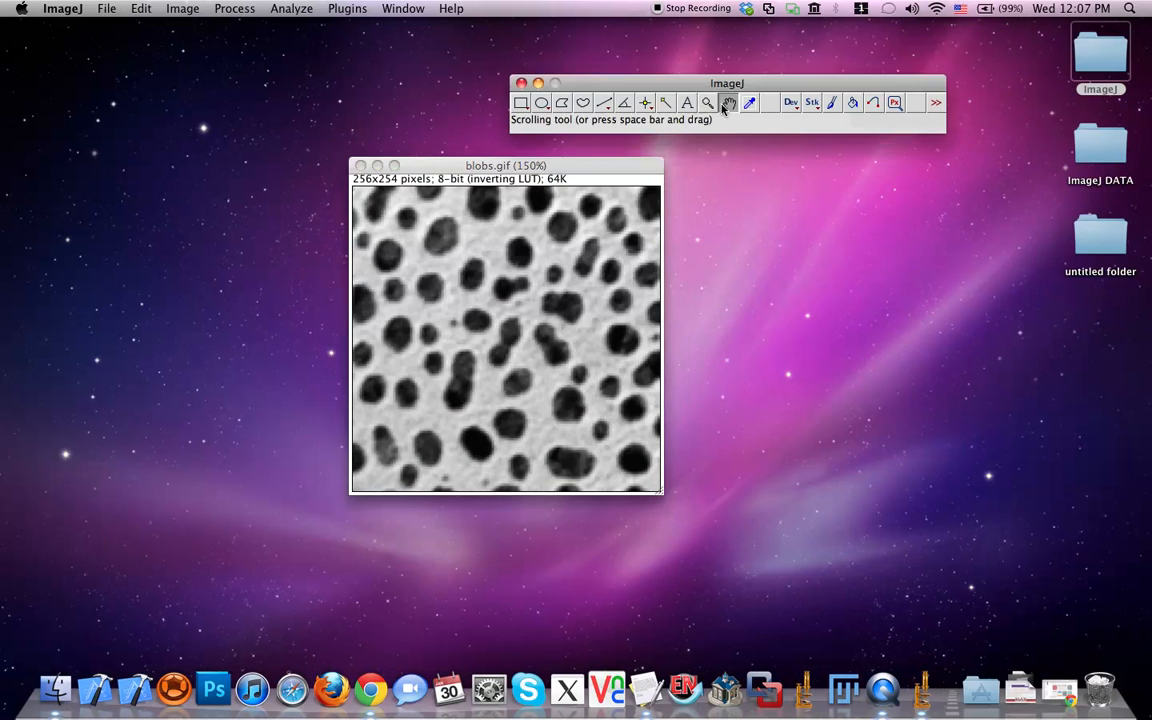
{"action": "left_click_drag", "start_coordinate": [589, 170], "coordinate": [596, 197]}
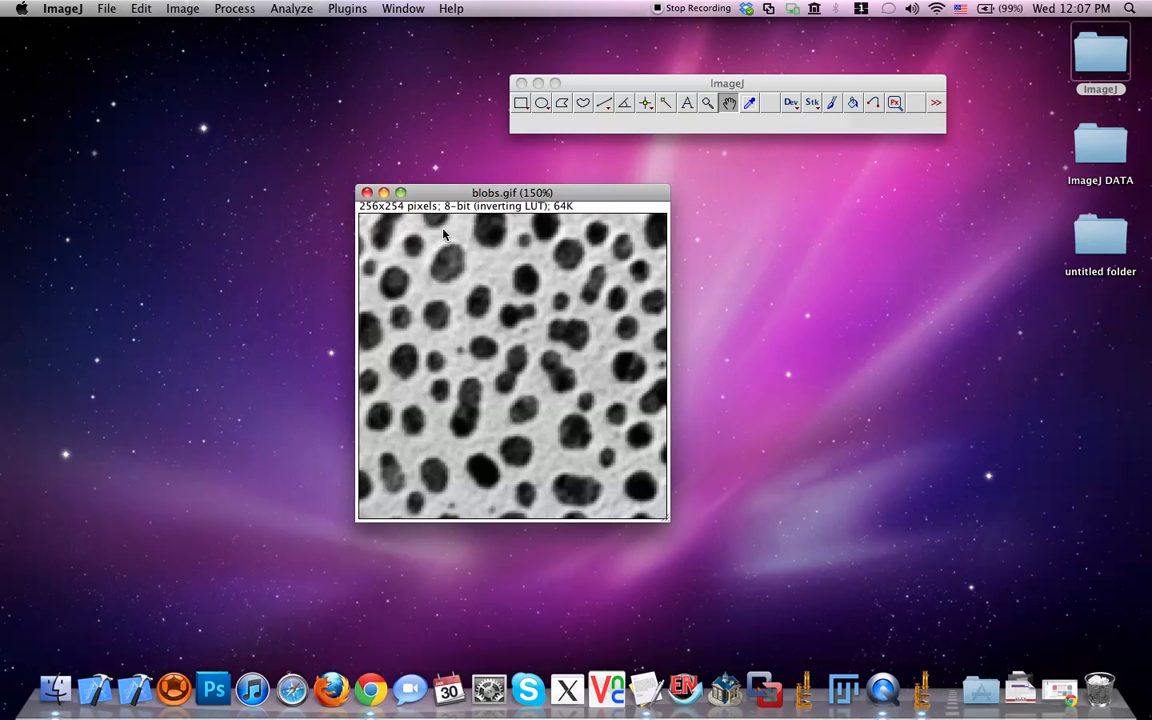
Step: Set the Blobs image's type to 8-bit
{"action": "left_click", "coordinate": [182, 8]}
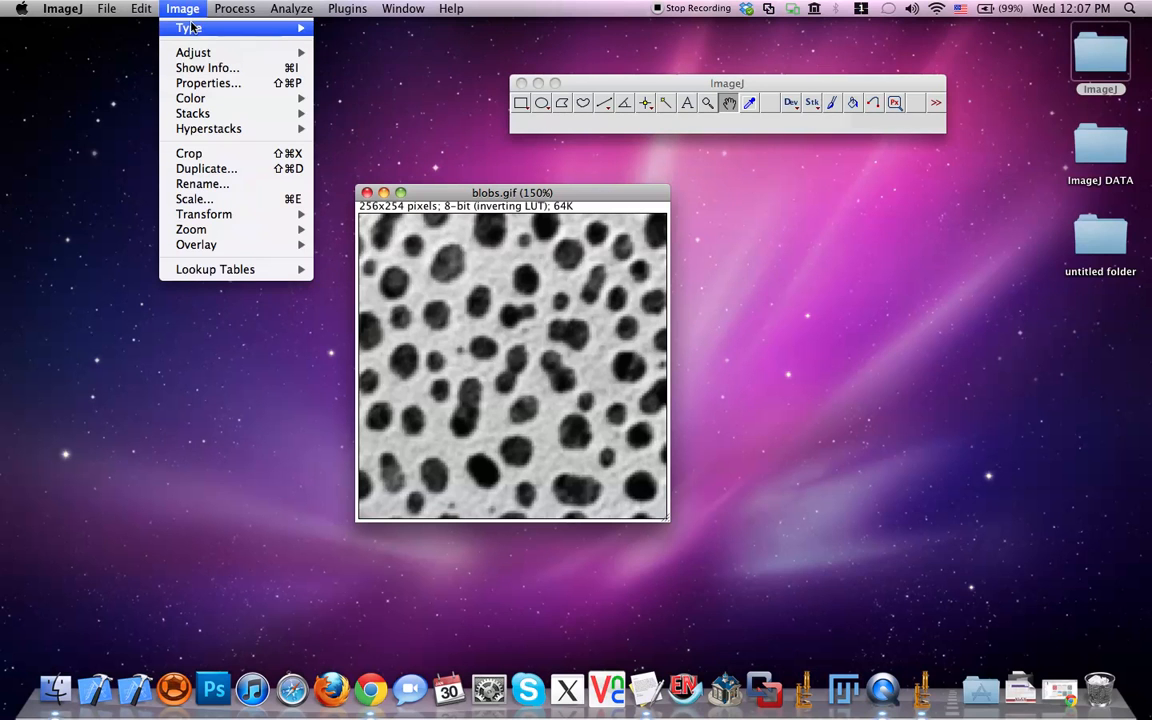
{"action": "mouse_move", "coordinate": [189, 28]}
{"action": "left_click", "coordinate": [345, 33]}
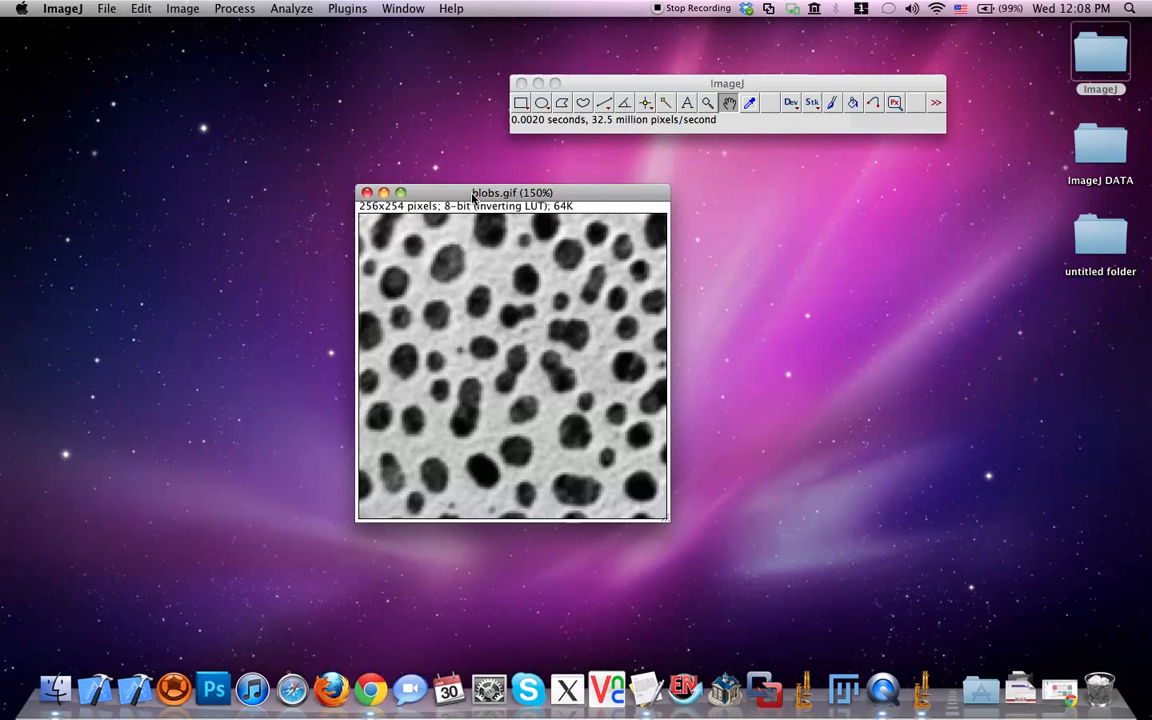
Step: Start thresholding the Blobs image with automatic levels, keeping the Threshold window and the image side by side
{"action": "left_click", "coordinate": [240, 9]}
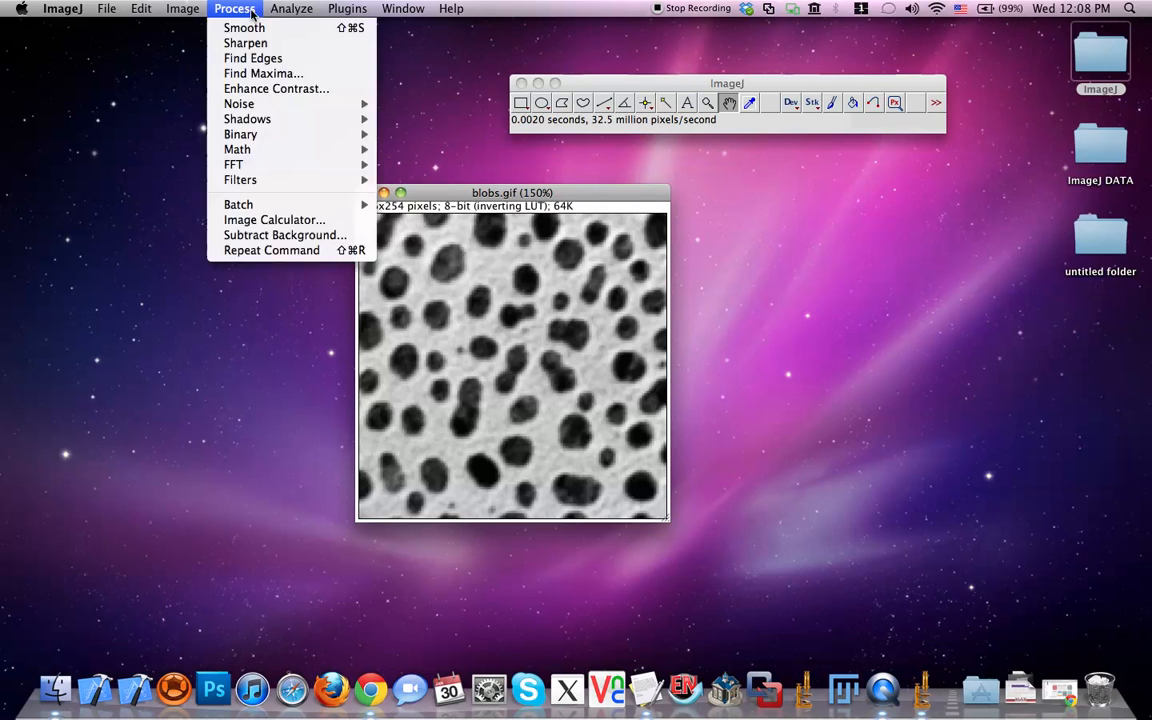
{"action": "mouse_move", "coordinate": [258, 133]}
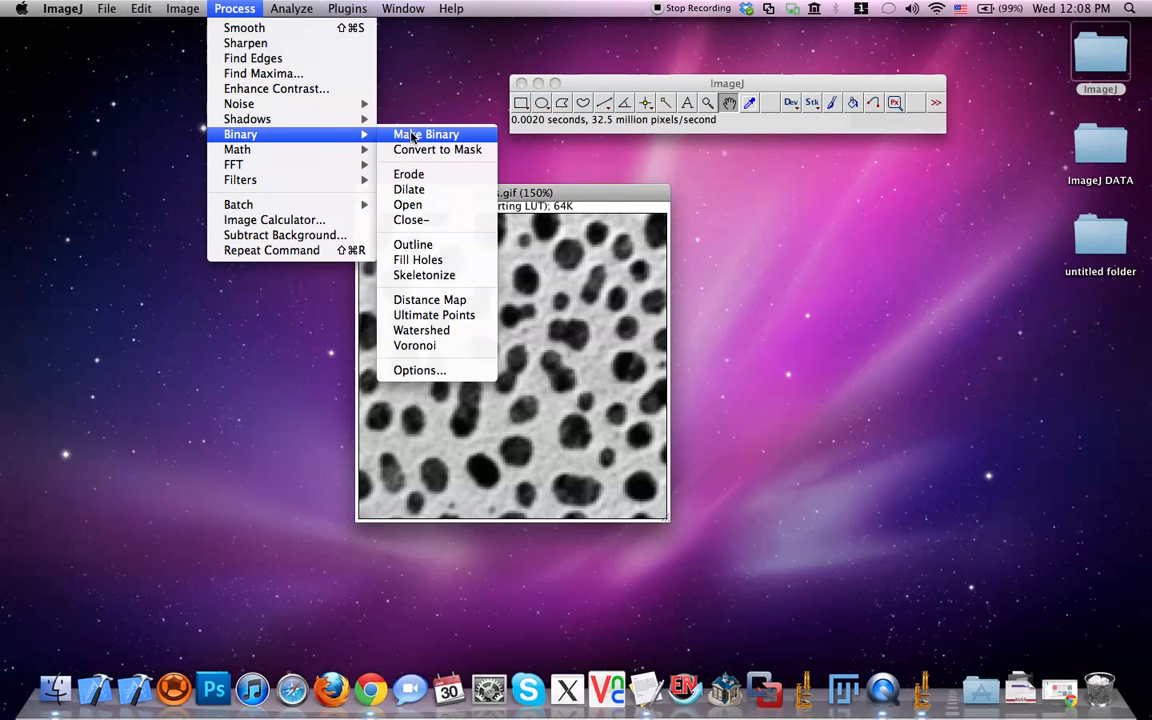
{"action": "mouse_move", "coordinate": [183, 9]}
{"action": "mouse_move", "coordinate": [180, 53]}
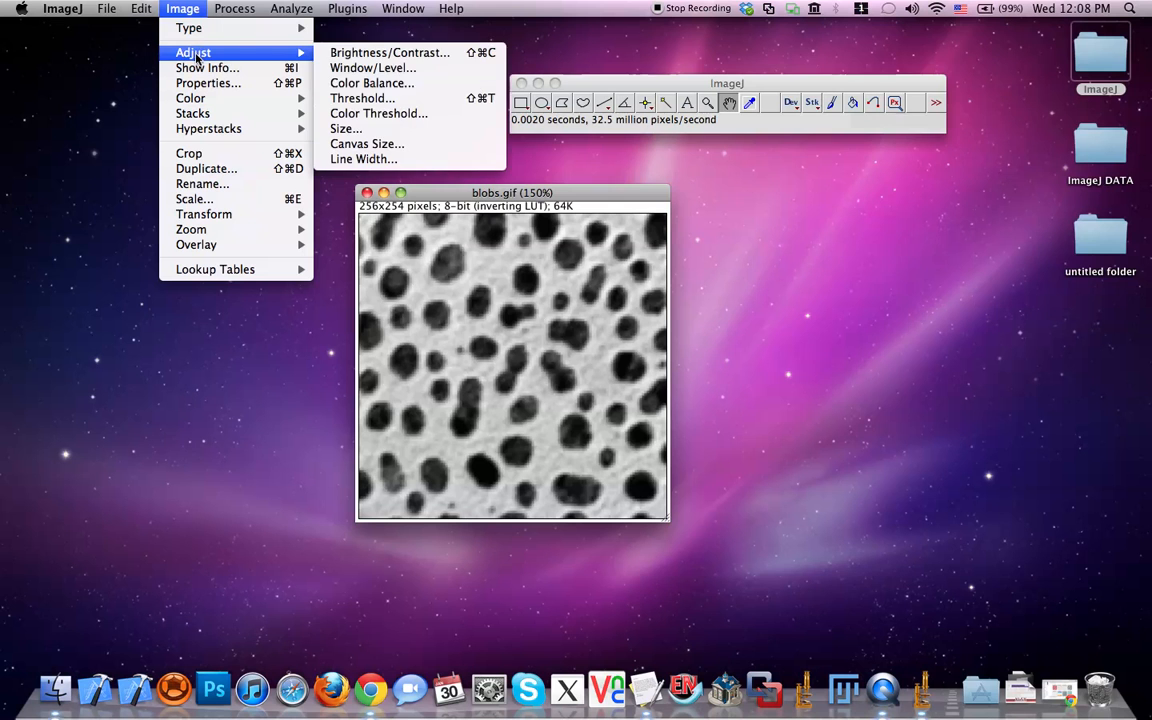
{"action": "left_click", "coordinate": [387, 100]}
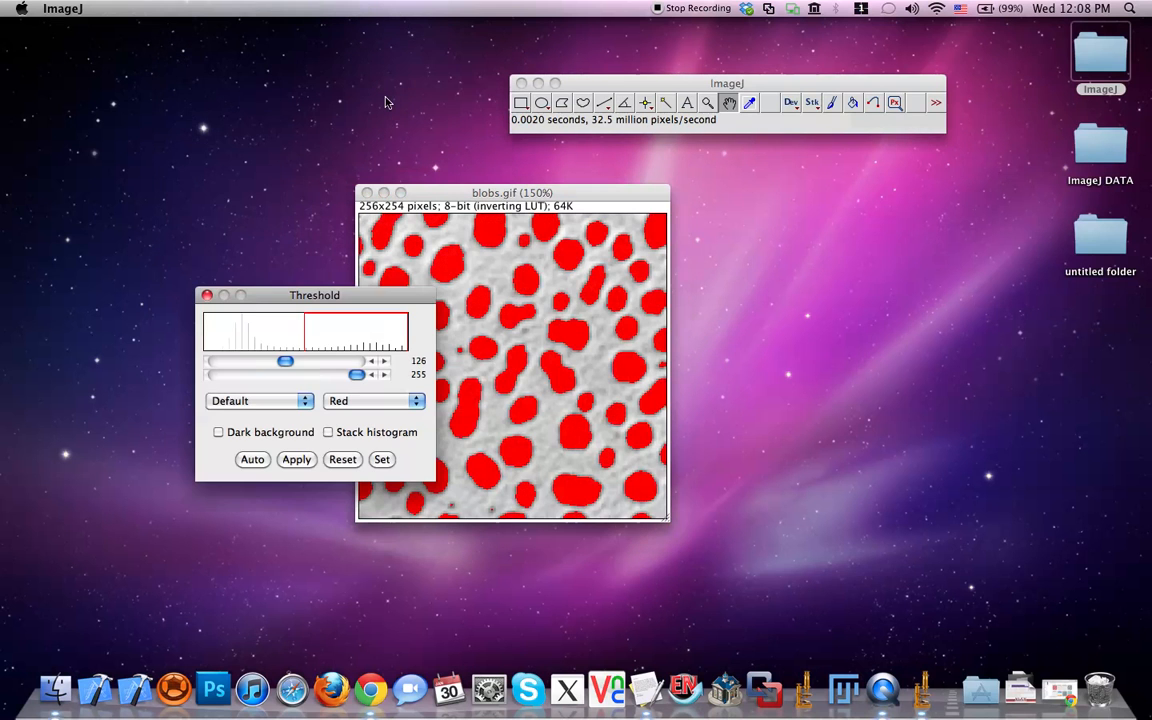
{"action": "left_click_drag", "start_coordinate": [359, 303], "coordinate": [273, 273]}
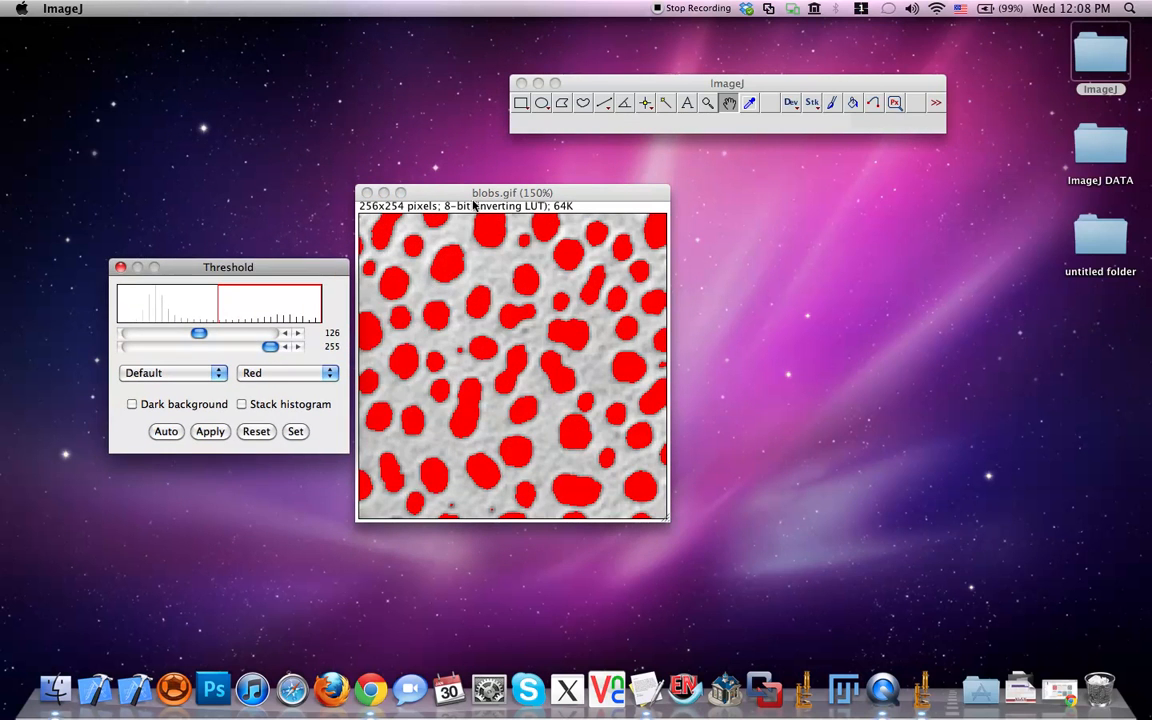
{"action": "left_click_drag", "start_coordinate": [422, 191], "coordinate": [572, 189]}
{"action": "left_click_drag", "start_coordinate": [315, 264], "coordinate": [342, 262]}
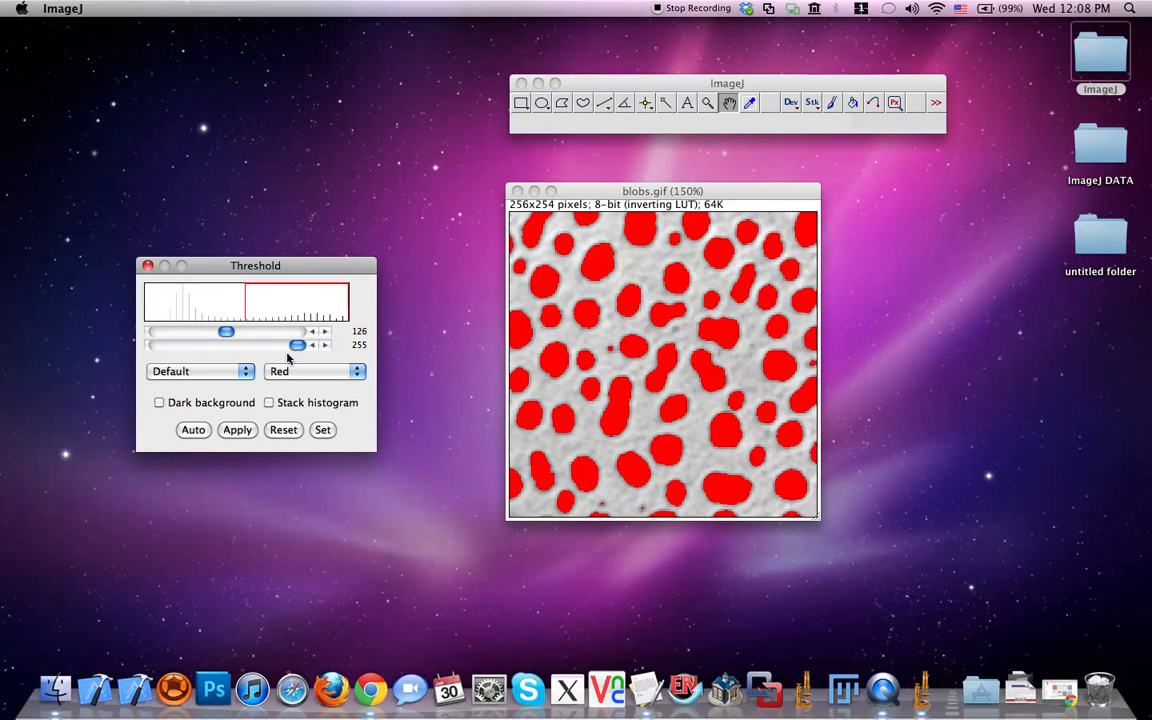
{"action": "left_click", "coordinate": [195, 431]}
Step: Try raising the lower threshold level to 140 on the blobs, and restore the automatic levels
{"action": "left_click_drag", "start_coordinate": [314, 267], "coordinate": [406, 224]}
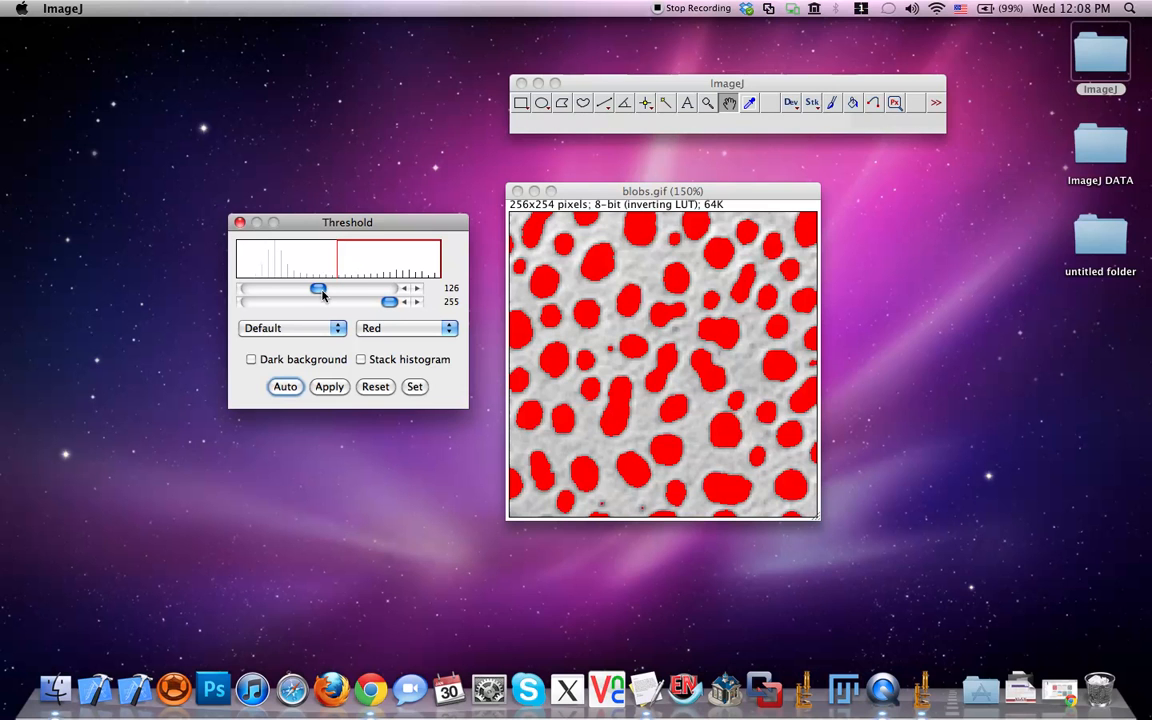
{"action": "mouse_move", "coordinate": [319, 294]}
{"action": "left_mouse_down"}
{"action": "mouse_move", "coordinate": [308, 294]}
{"action": "mouse_move", "coordinate": [331, 296]}
{"action": "left_mouse_up"}
{"action": "left_click", "coordinate": [285, 386]}
{"action": "mouse_move", "coordinate": [320, 291]}
{"action": "left_mouse_down"}
{"action": "mouse_move", "coordinate": [307, 292]}
{"action": "mouse_move", "coordinate": [347, 290]}
{"action": "mouse_move", "coordinate": [326, 290]}
{"action": "left_mouse_up"}
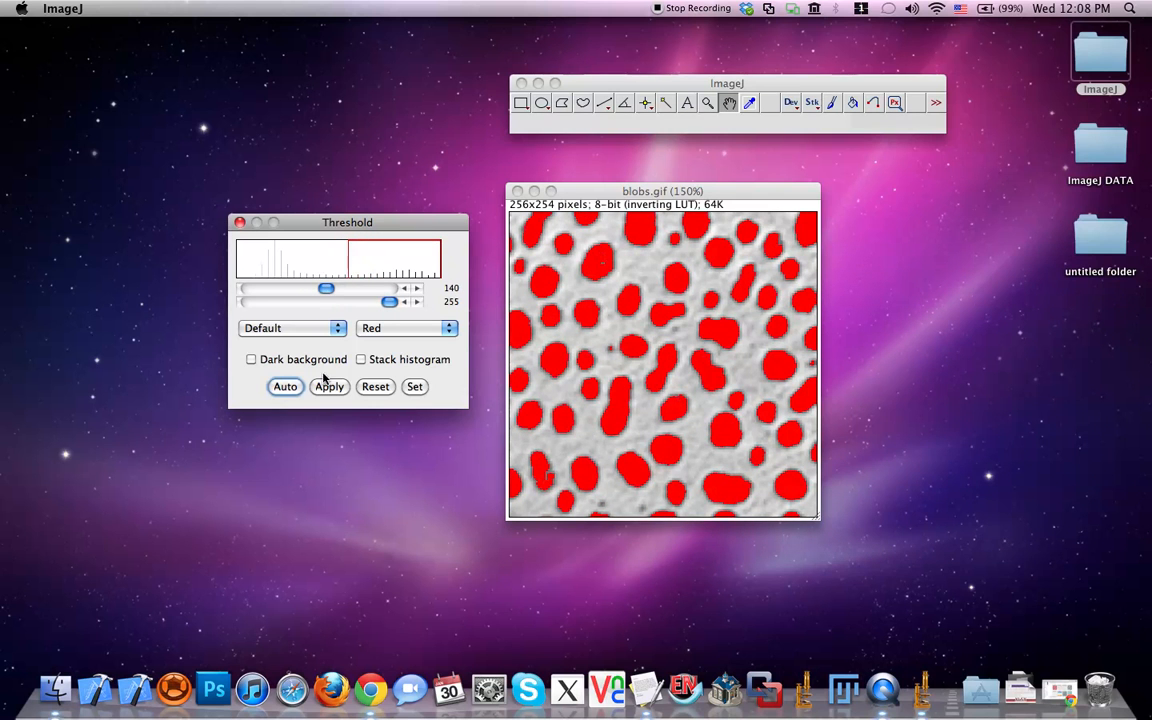
{"action": "left_click", "coordinate": [293, 387]}
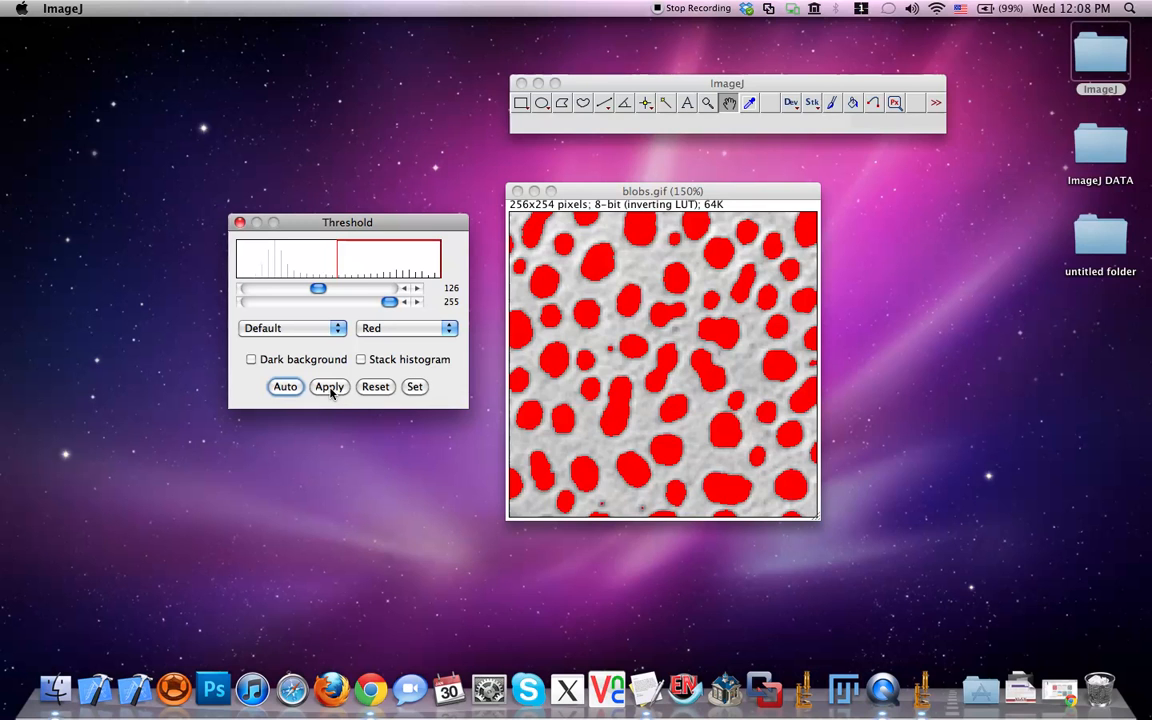
Step: Apply the automatic threshold to make the blobs black on white, and close the Threshold window
{"action": "left_click", "coordinate": [329, 387]}
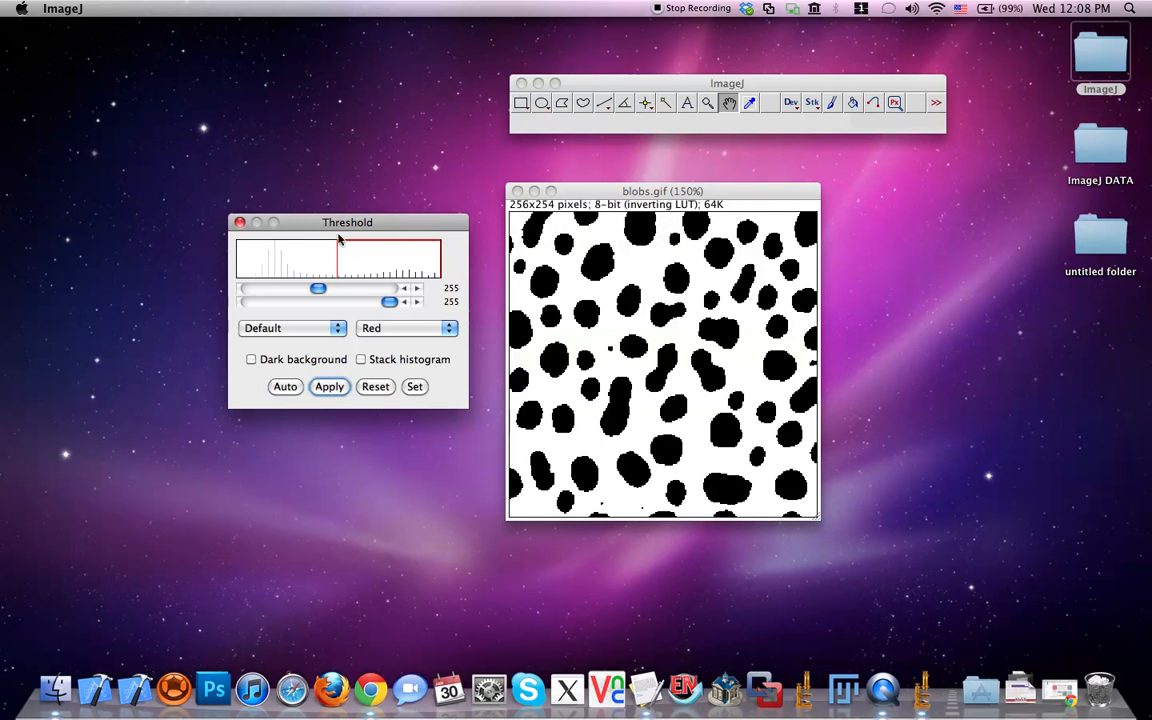
{"action": "left_click", "coordinate": [240, 222]}
{"action": "left_click_drag", "start_coordinate": [616, 195], "coordinate": [572, 226]}
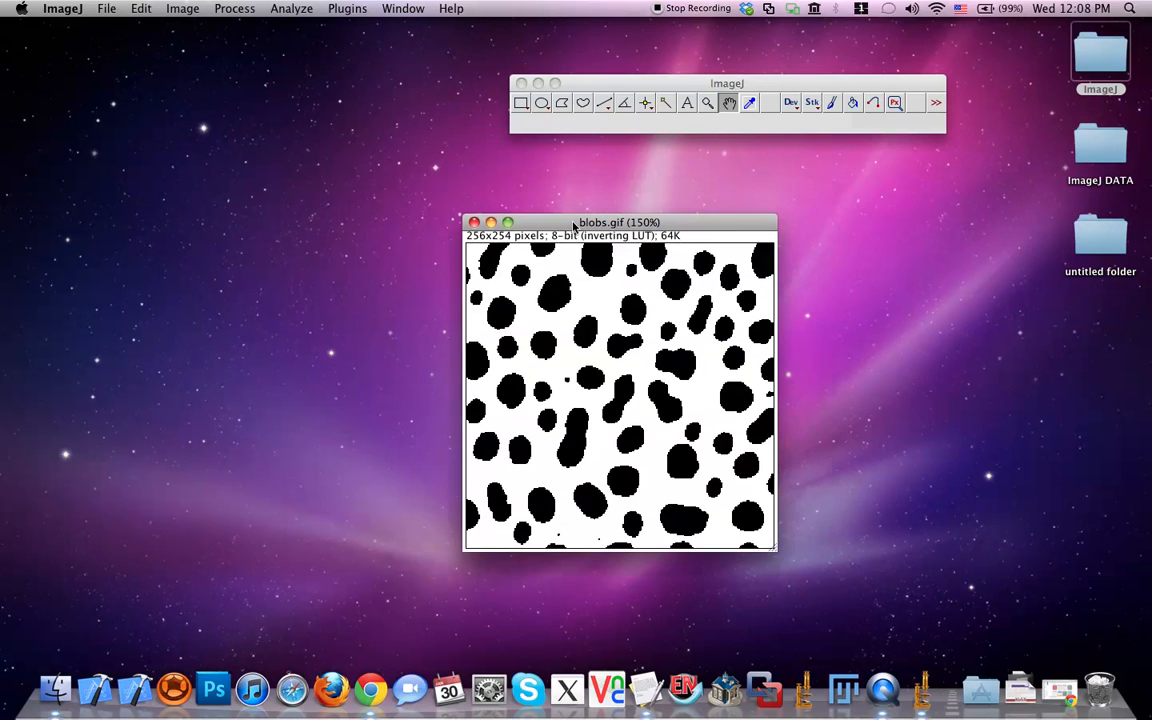
Step: Analyze the blobs' particles with size 0-Infinity pixel², circularity 0.00-1.00, outlines shown, and results display and summary on
{"action": "left_click", "coordinate": [284, 9]}
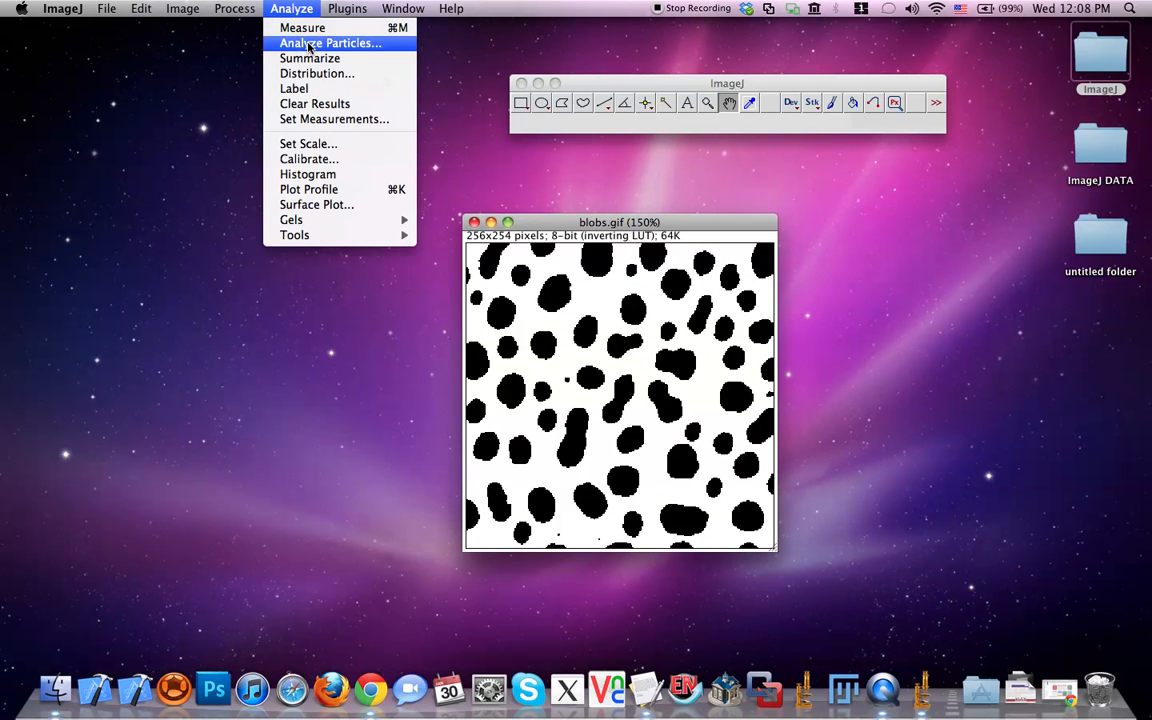
{"action": "left_click", "coordinate": [310, 44]}
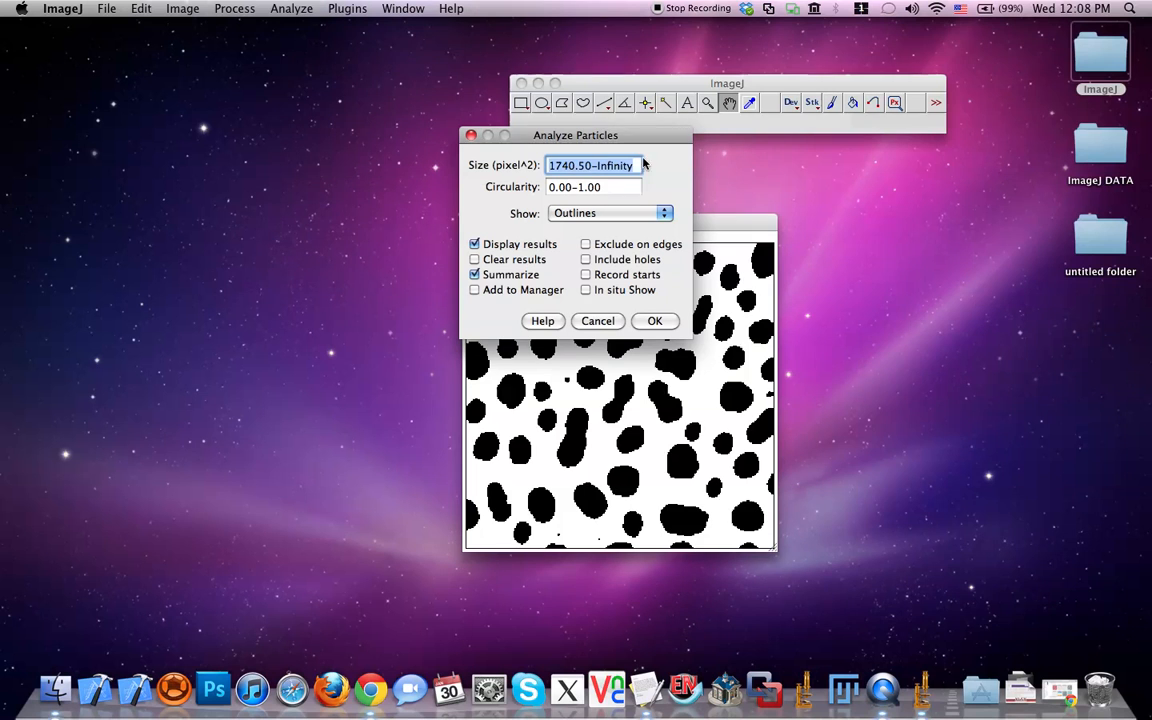
{"action": "left_click", "coordinate": [590, 166]}
{"action": "left_click_drag", "start_coordinate": [590, 166], "coordinate": [438, 148]}
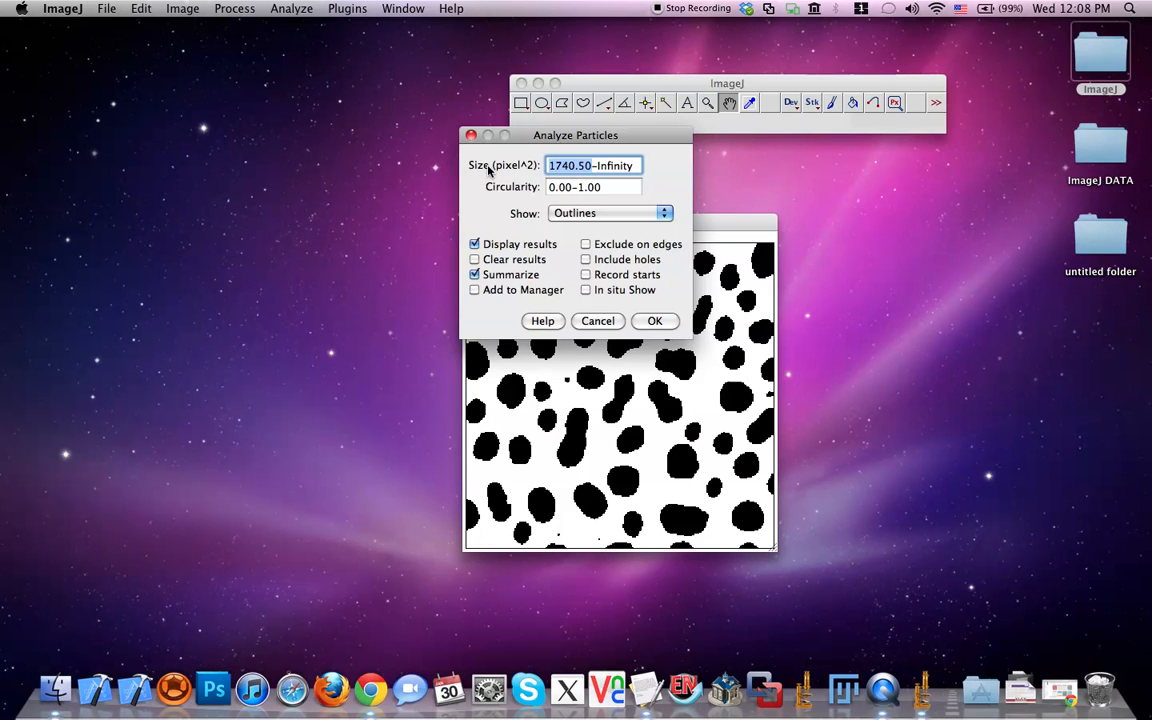
{"action": "type", "text": "0"}
{"action": "left_click_drag", "start_coordinate": [573, 142], "coordinate": [394, 96]}
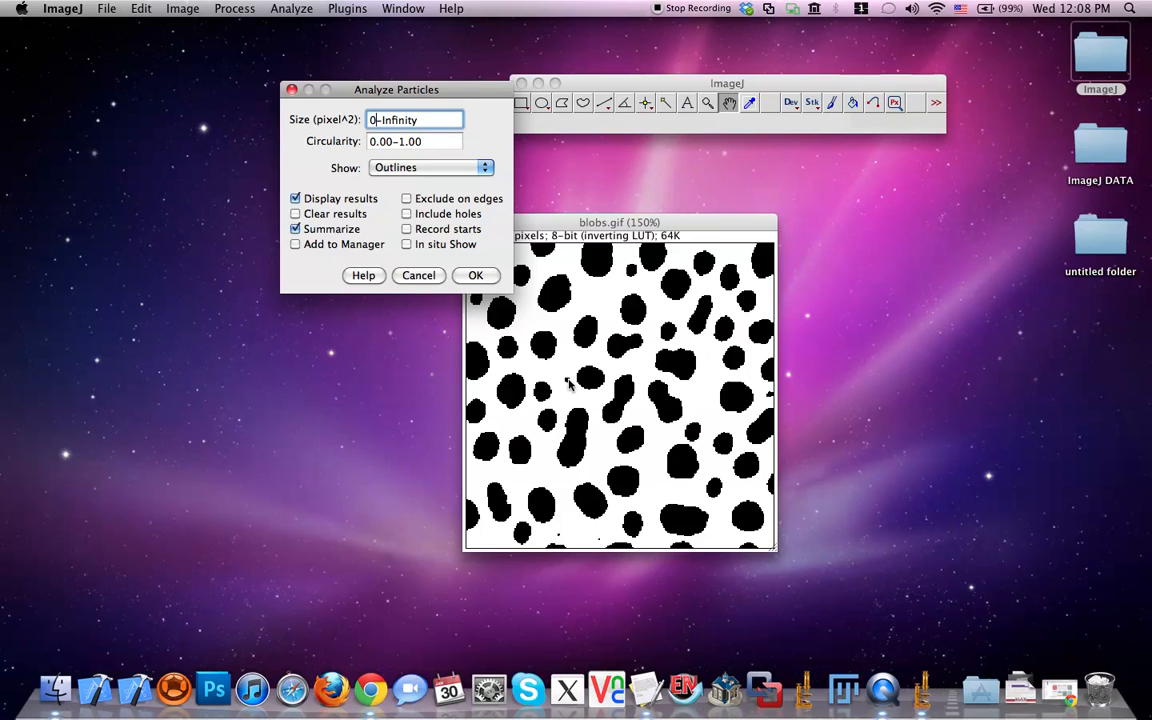
{"action": "left_click", "coordinate": [419, 170]}
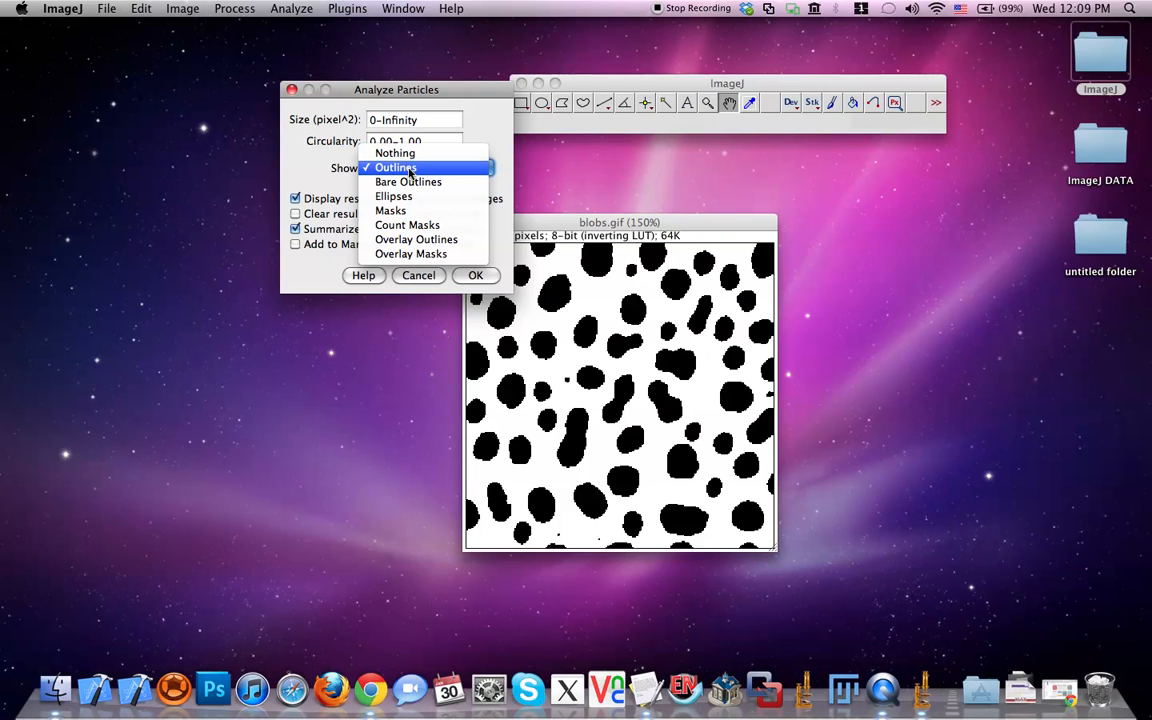
{"action": "left_click", "coordinate": [309, 170]}
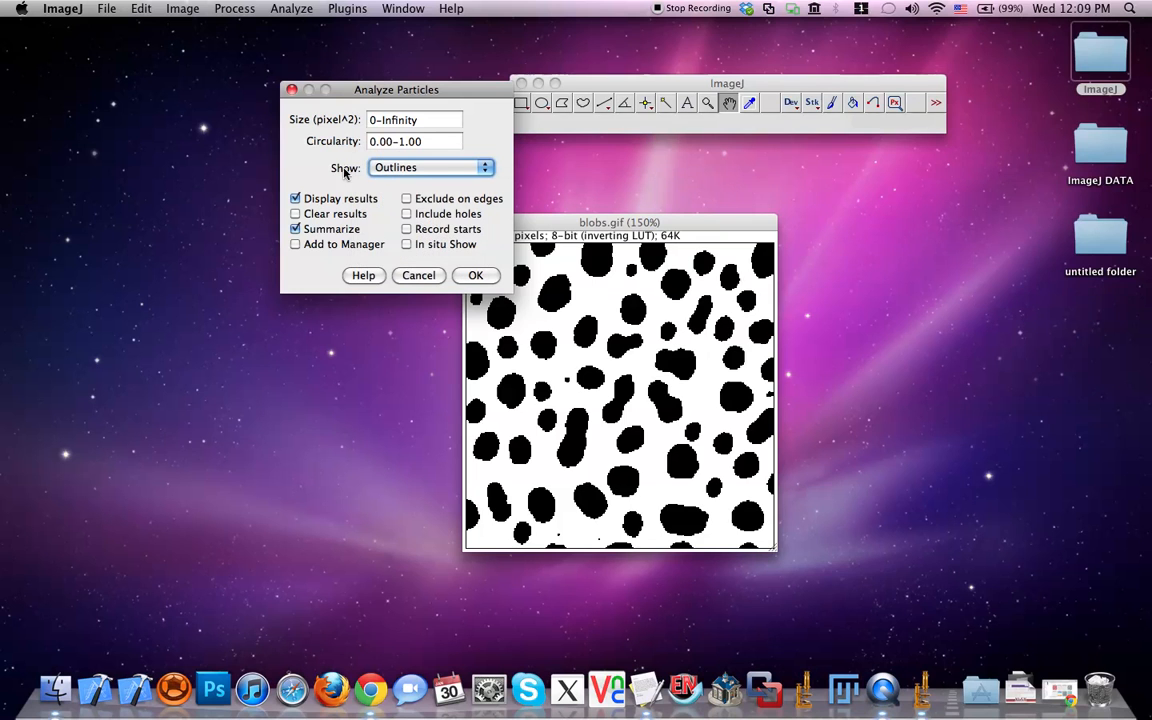
{"action": "left_click", "coordinate": [427, 172]}
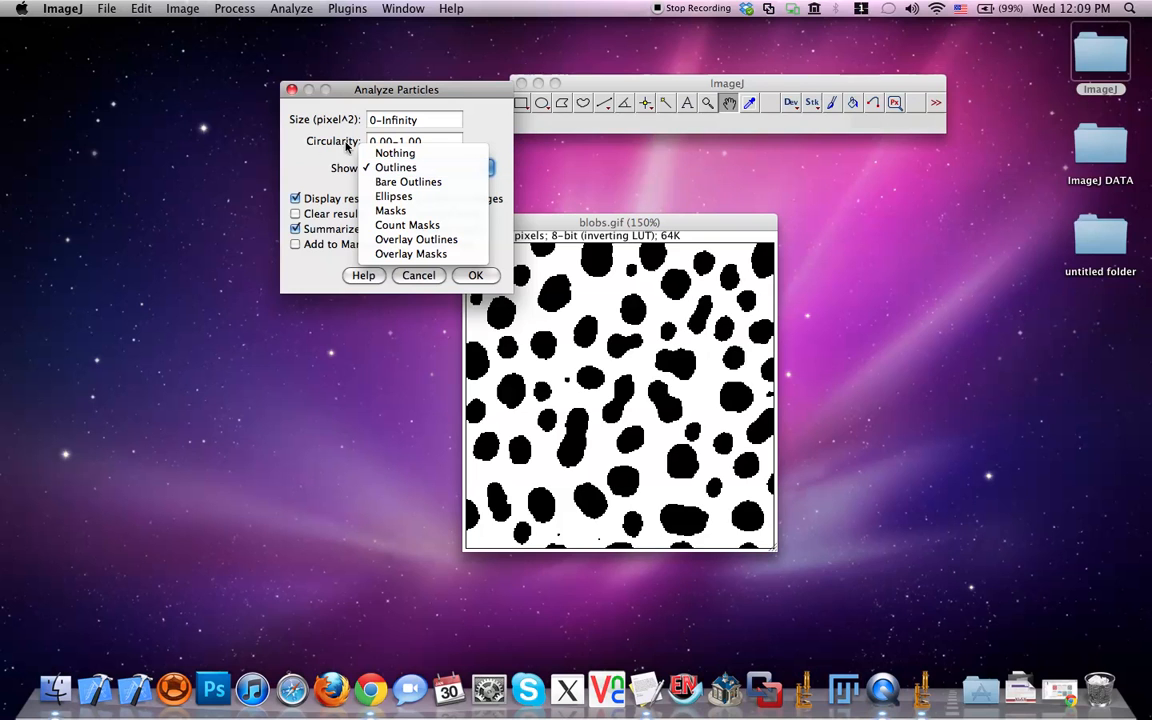
{"action": "left_click", "coordinate": [284, 147]}
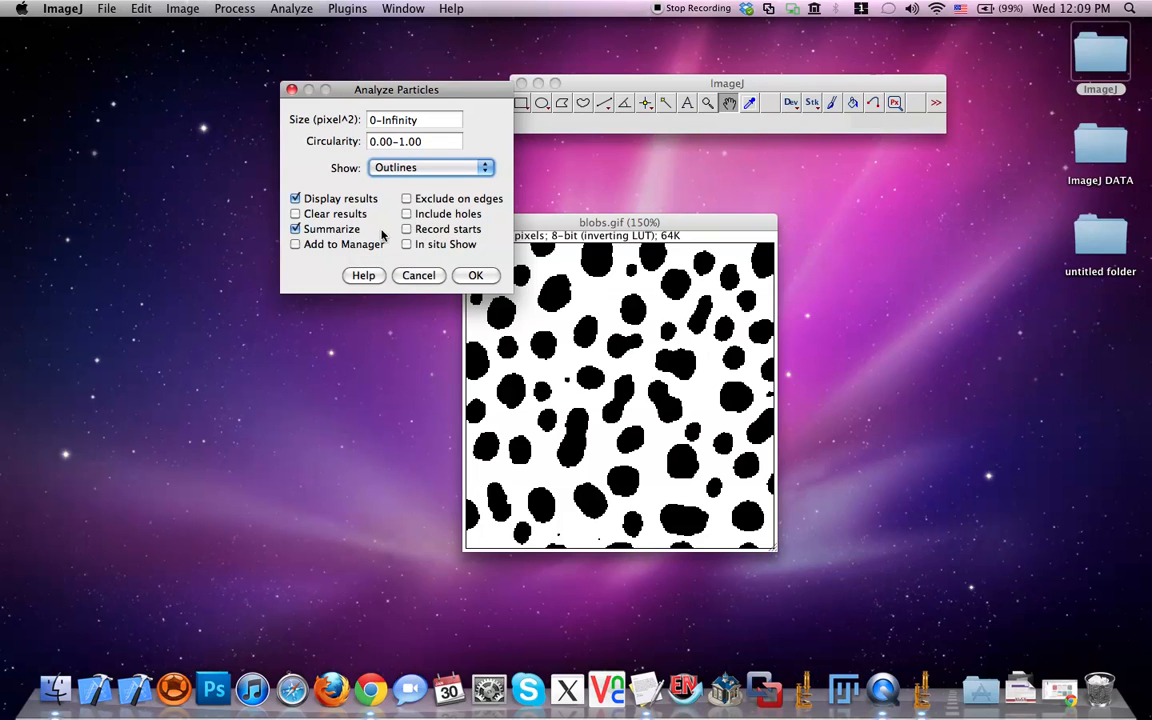
{"action": "left_click", "coordinate": [476, 276]}
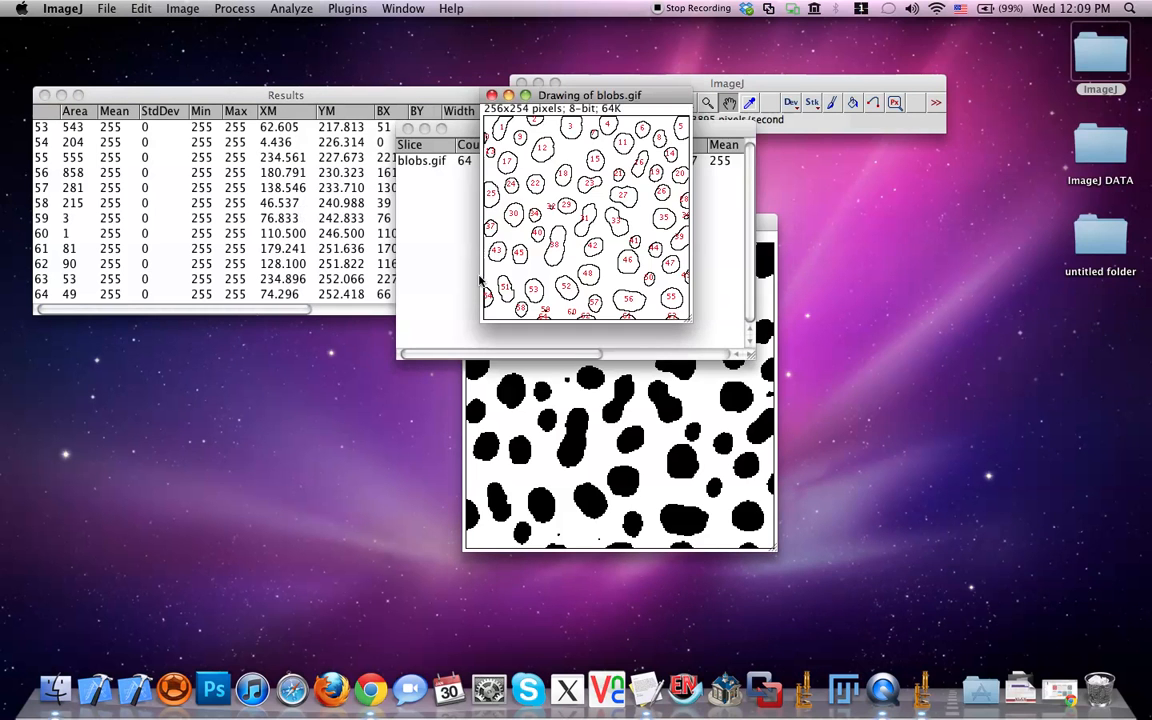
Step: Spread out the outline drawing, summary and Blobs image windows, and highlight the blobs.gif row in the summary
{"action": "left_click_drag", "start_coordinate": [604, 100], "coordinate": [327, 298]}
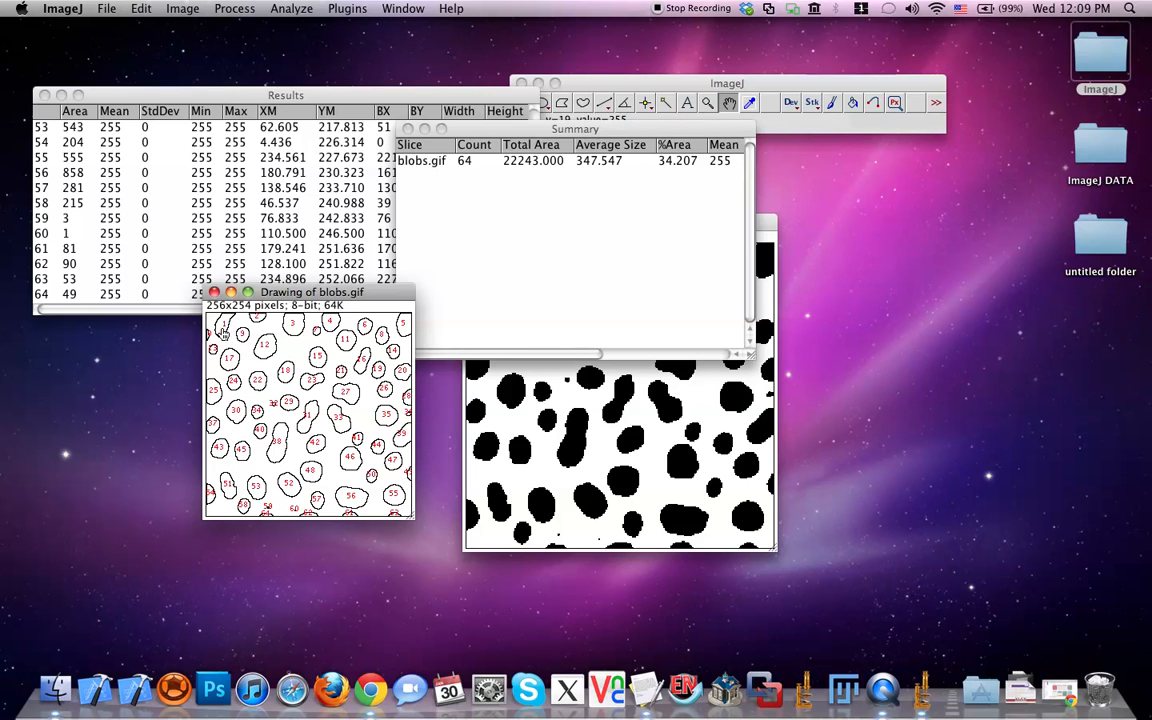
{"action": "left_click_drag", "start_coordinate": [580, 129], "coordinate": [574, 83]}
{"action": "left_click_drag", "start_coordinate": [766, 225], "coordinate": [807, 321]}
{"action": "left_click", "coordinate": [420, 115]}
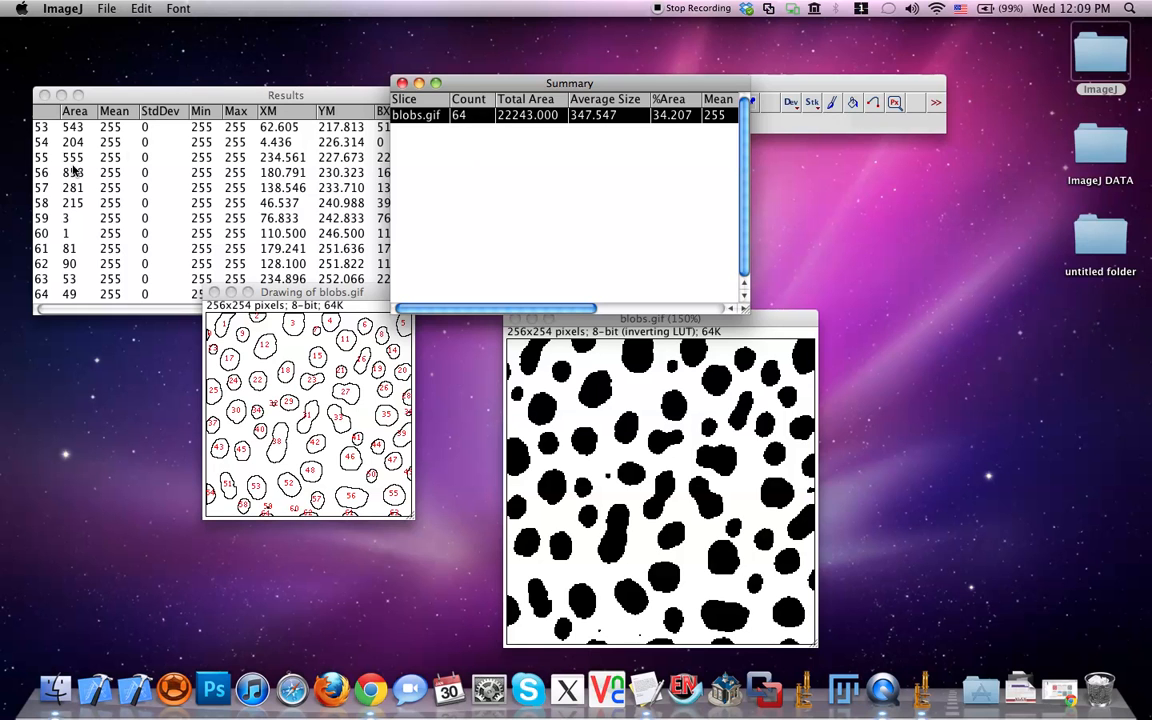
Step: Review the individual blob areas from the first to the last results row, highlight row 59, and bring up the numbered outline drawing
{"action": "left_click", "coordinate": [104, 162]}
{"action": "scroll", "coordinate": [104, 162], "scroll_direction": "up", "scroll_amount": 15}
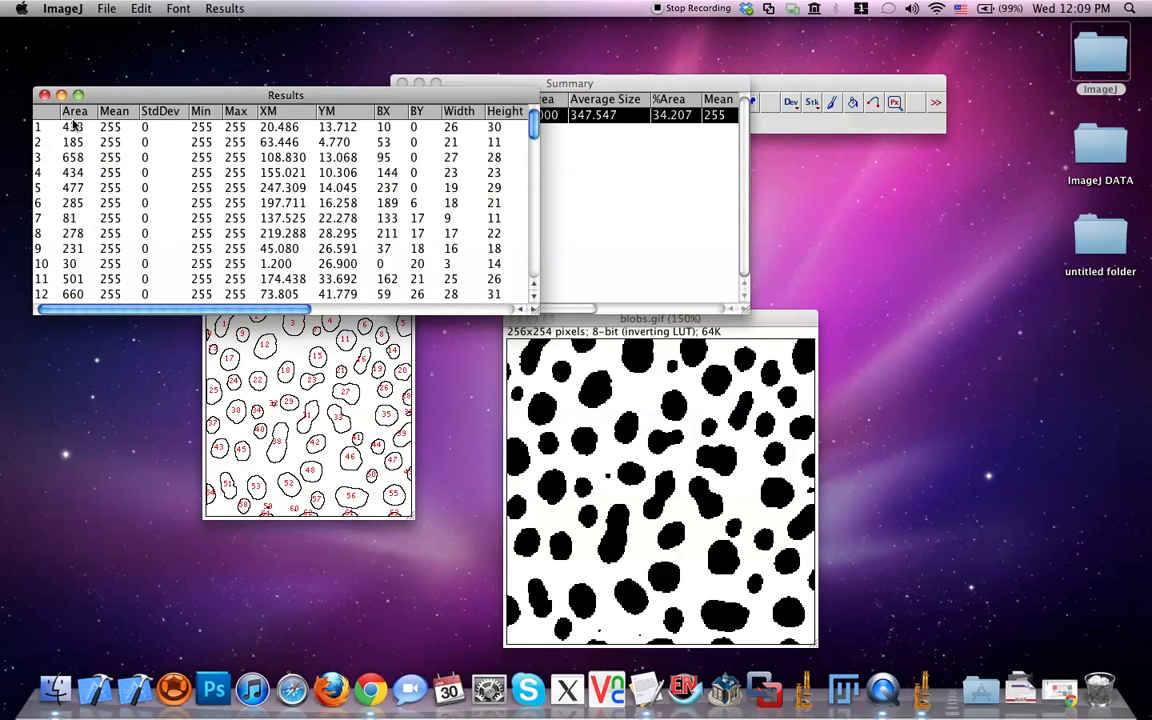
{"action": "left_click", "coordinate": [73, 126]}
{"action": "left_click", "coordinate": [76, 142]}
{"action": "scroll", "coordinate": [75, 160], "scroll_direction": "down", "scroll_amount": 5}
{"action": "scroll", "coordinate": [75, 160], "scroll_direction": "down", "scroll_amount": 13}
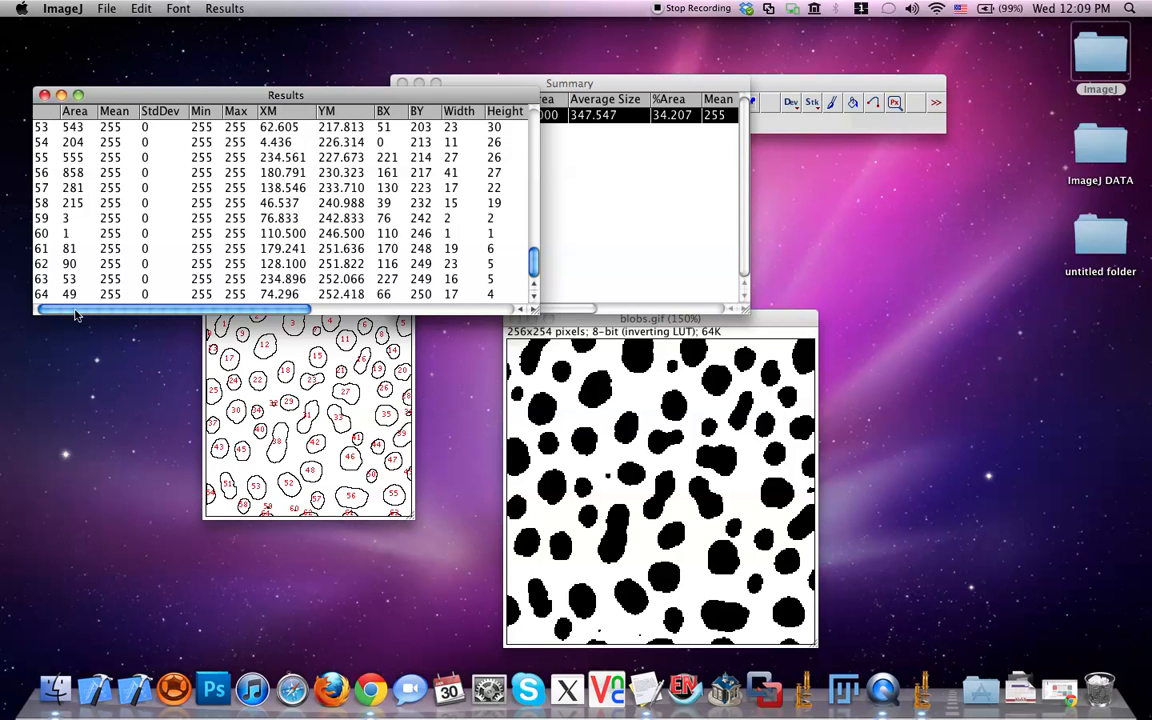
{"action": "left_click", "coordinate": [162, 218]}
{"action": "left_click", "coordinate": [308, 348]}
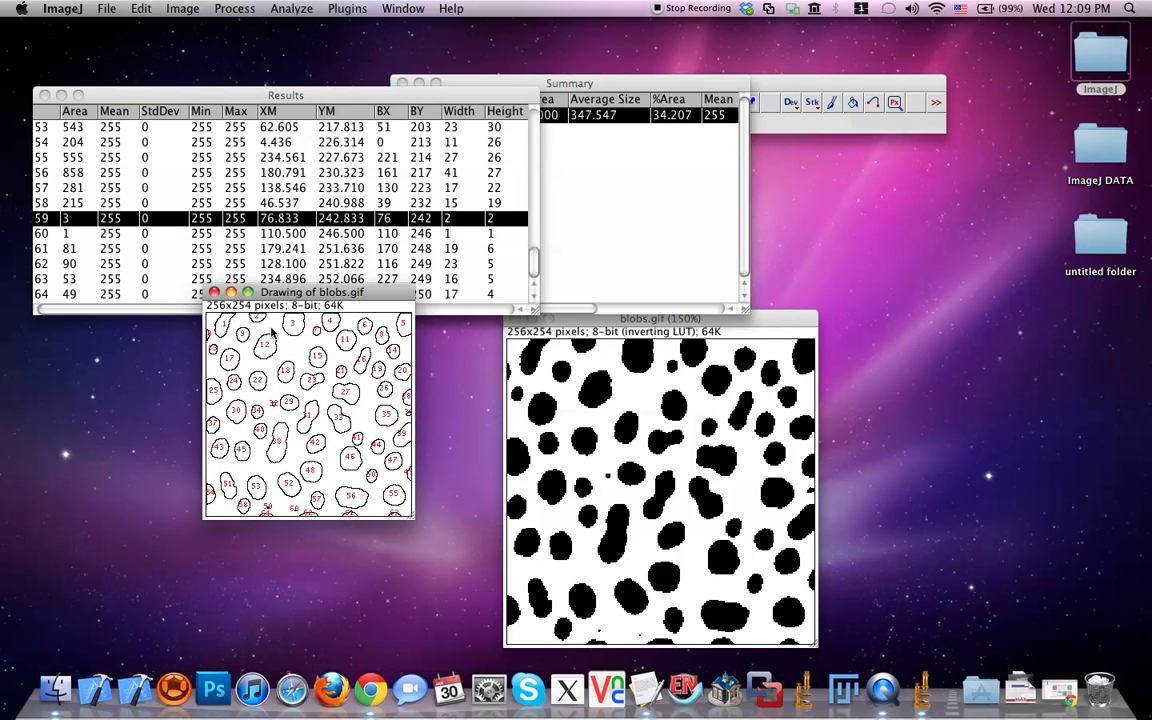
Step: Close the outline drawing, results table, summary and Blobs image without saving the measurements or image changes
{"action": "left_click", "coordinate": [213, 291]}
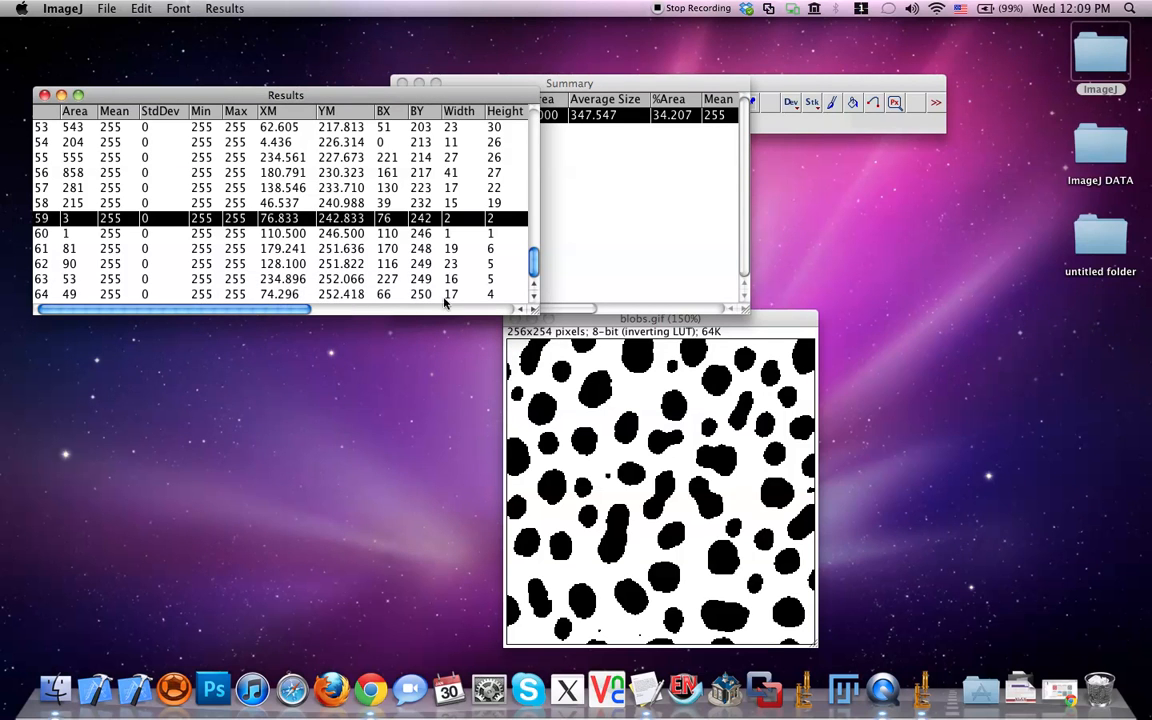
{"action": "left_click", "coordinate": [44, 95]}
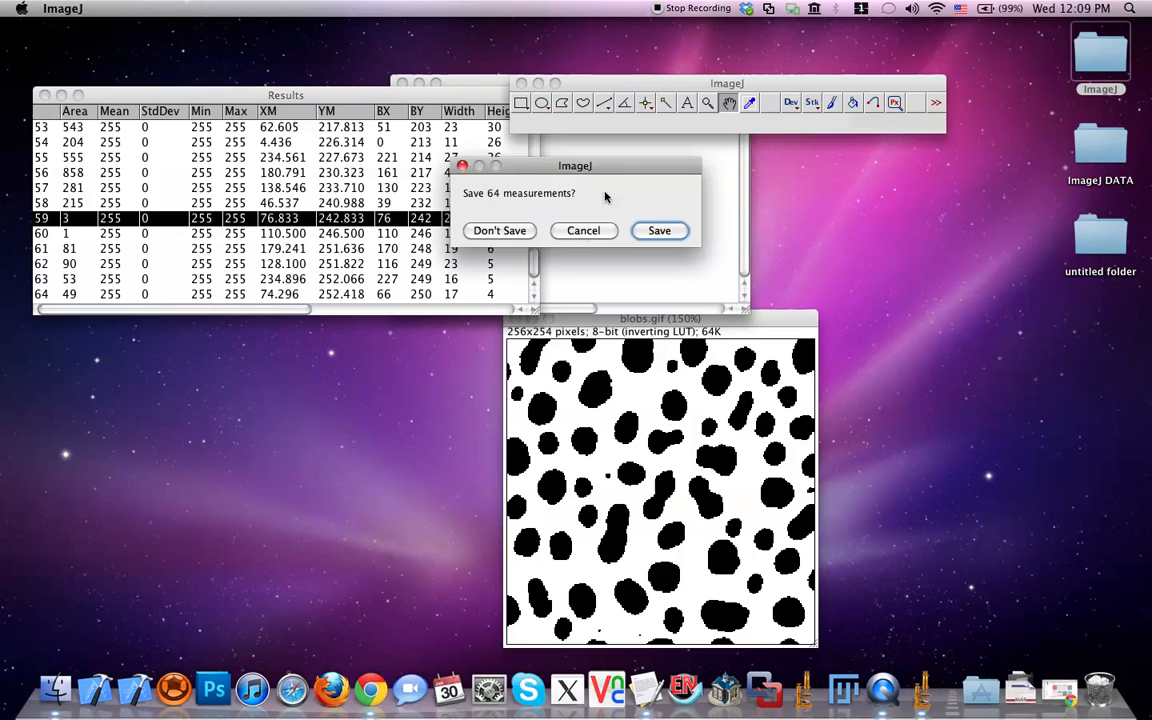
{"action": "left_click", "coordinate": [511, 236]}
{"action": "left_click", "coordinate": [402, 83]}
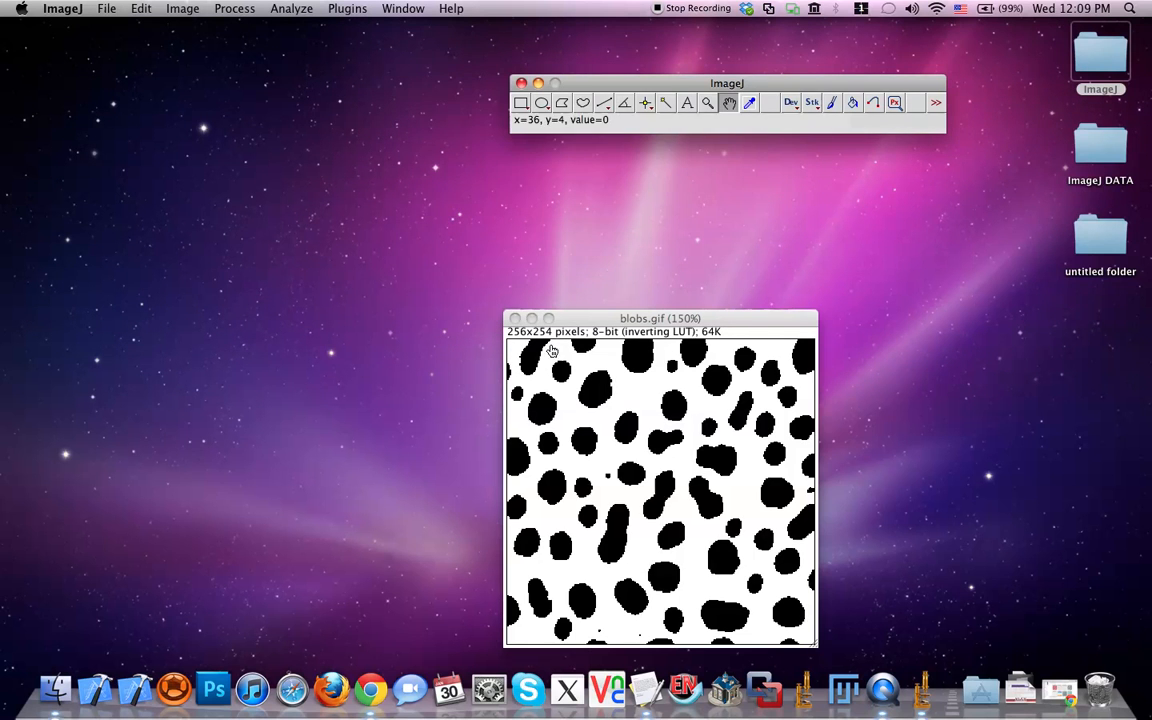
{"action": "key", "text": "super+w"}
{"action": "left_click", "coordinate": [506, 234]}
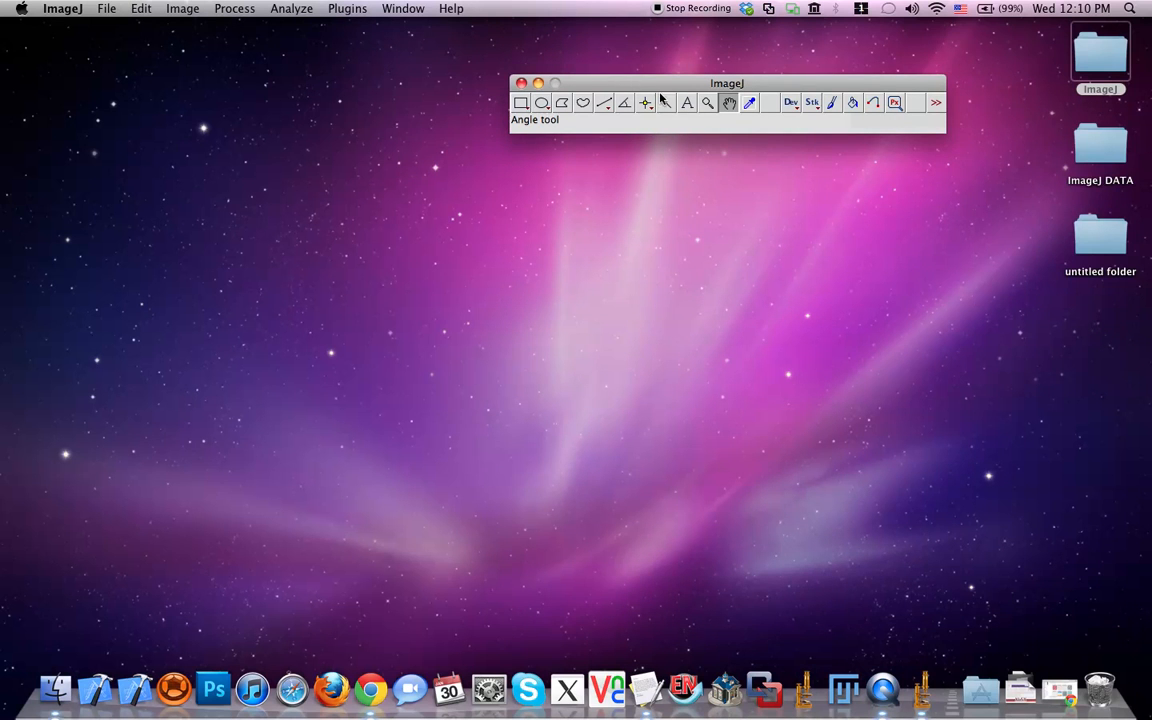
Step: Open the Blobs sample image and place its window below the toolbar
{"action": "left_click_drag", "start_coordinate": [650, 85], "coordinate": [675, 93]}
{"action": "left_click", "coordinate": [107, 9]}
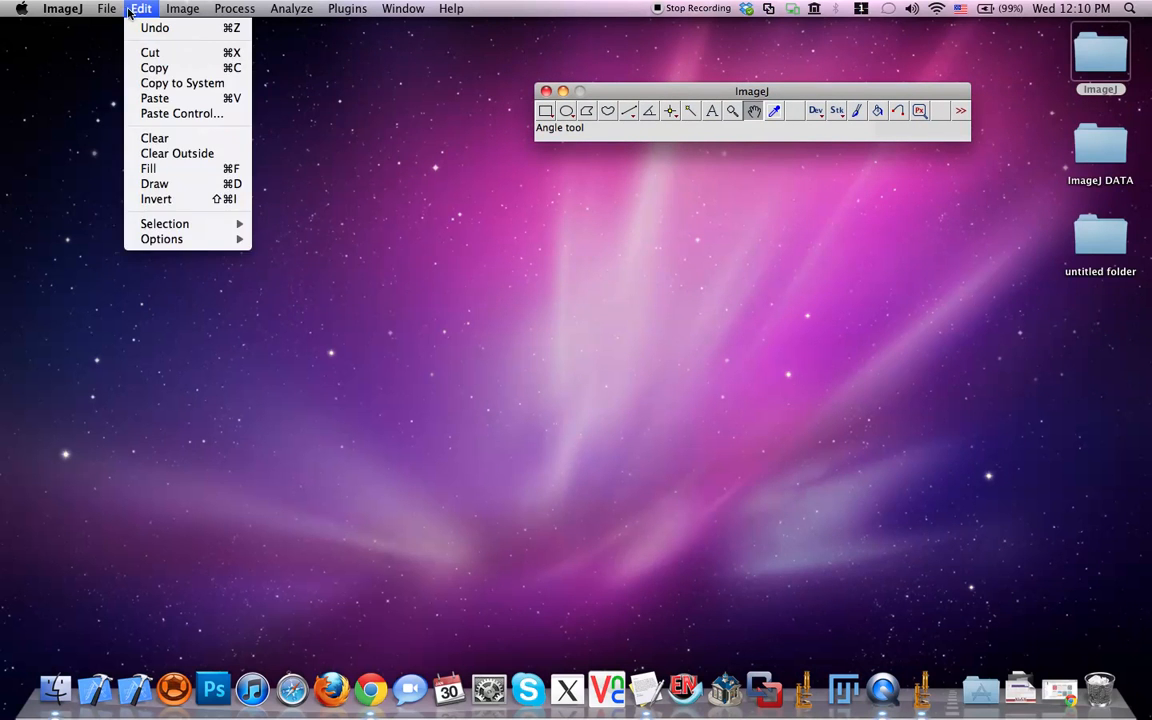
{"action": "mouse_move", "coordinate": [125, 73]}
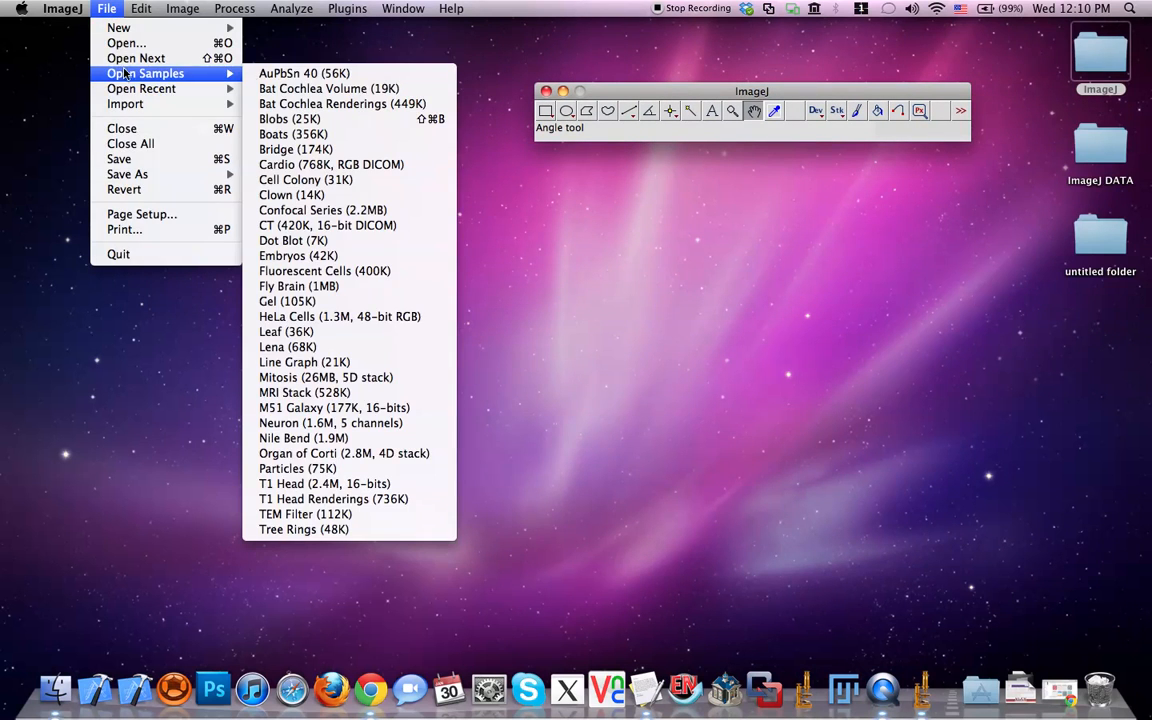
{"action": "left_click", "coordinate": [303, 120]}
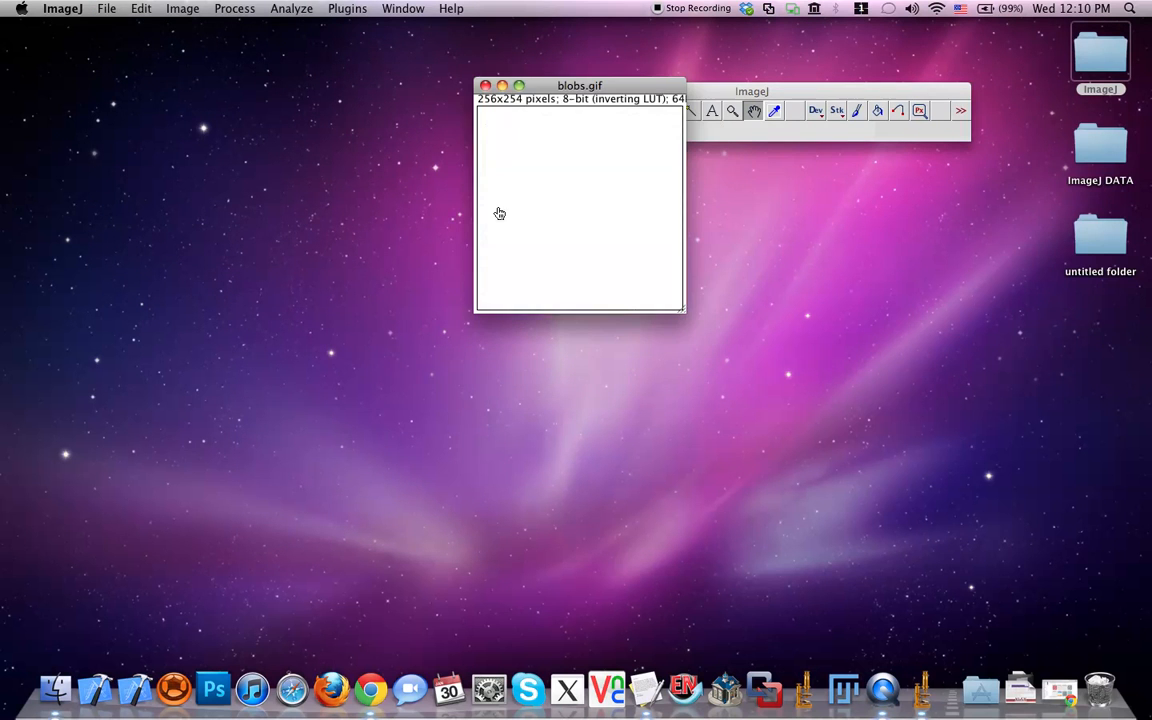
{"action": "left_click", "coordinate": [590, 188]}
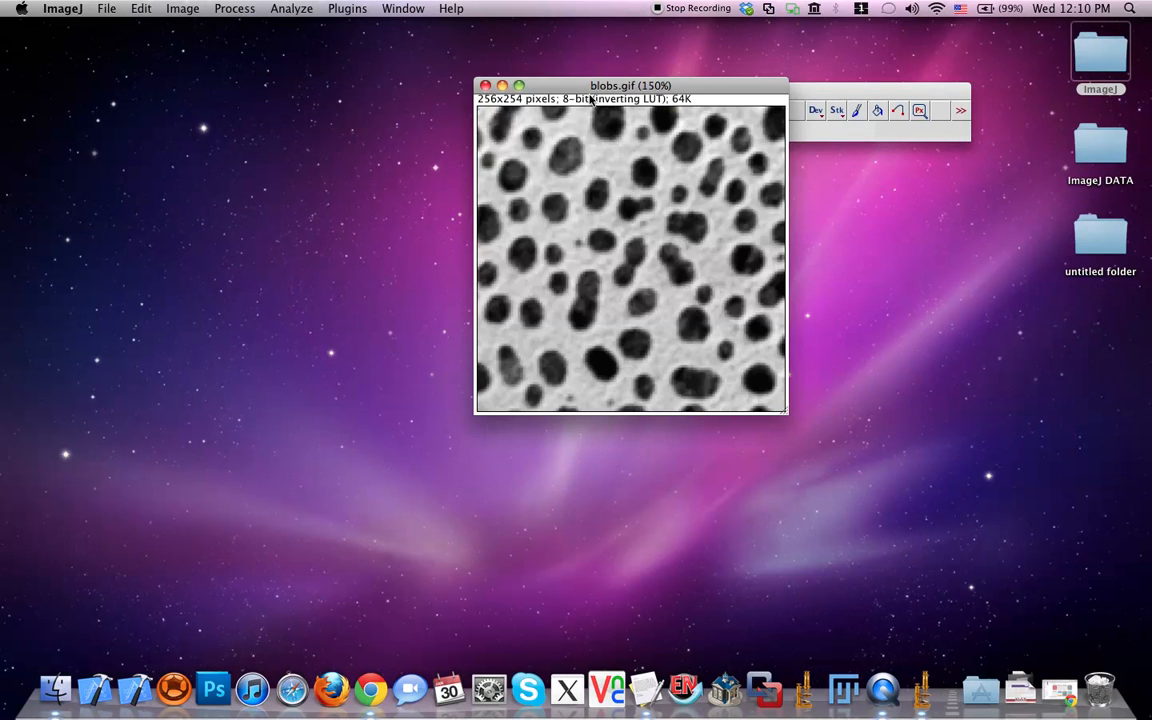
{"action": "left_click_drag", "start_coordinate": [530, 86], "coordinate": [463, 228]}
{"action": "left_click", "coordinate": [752, 113]}
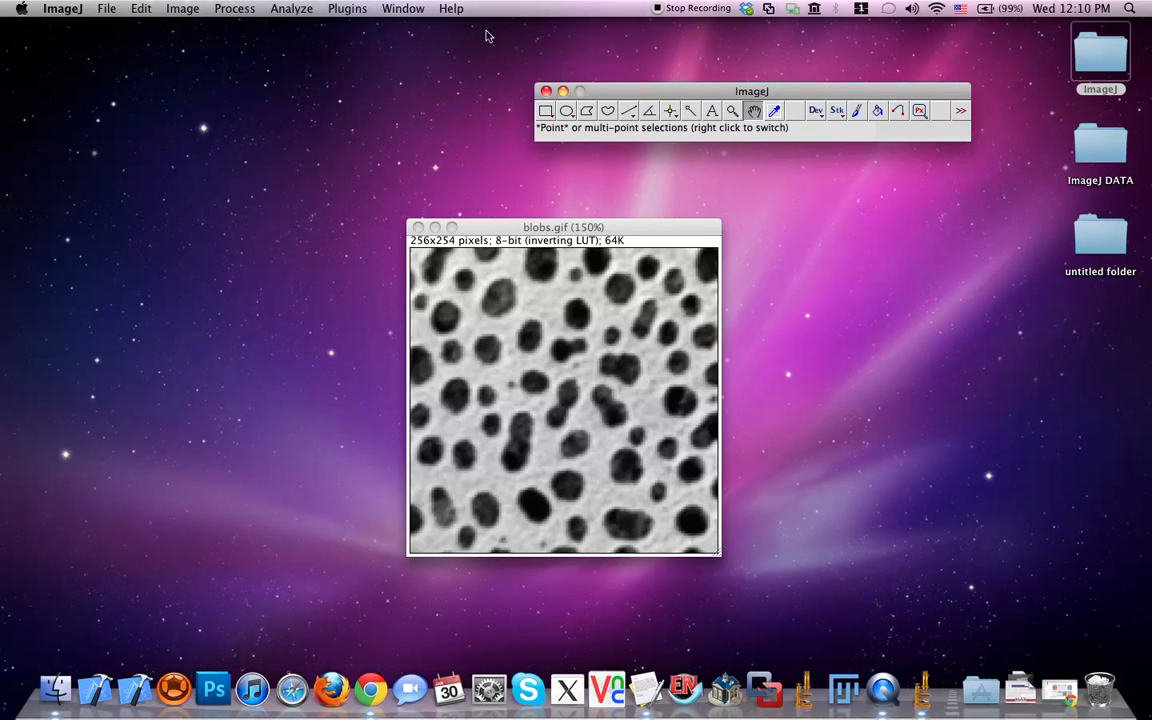
Step: Bring up the threshold settings for the Blobs image and set the upper threshold level to 239
{"action": "left_click", "coordinate": [296, 10]}
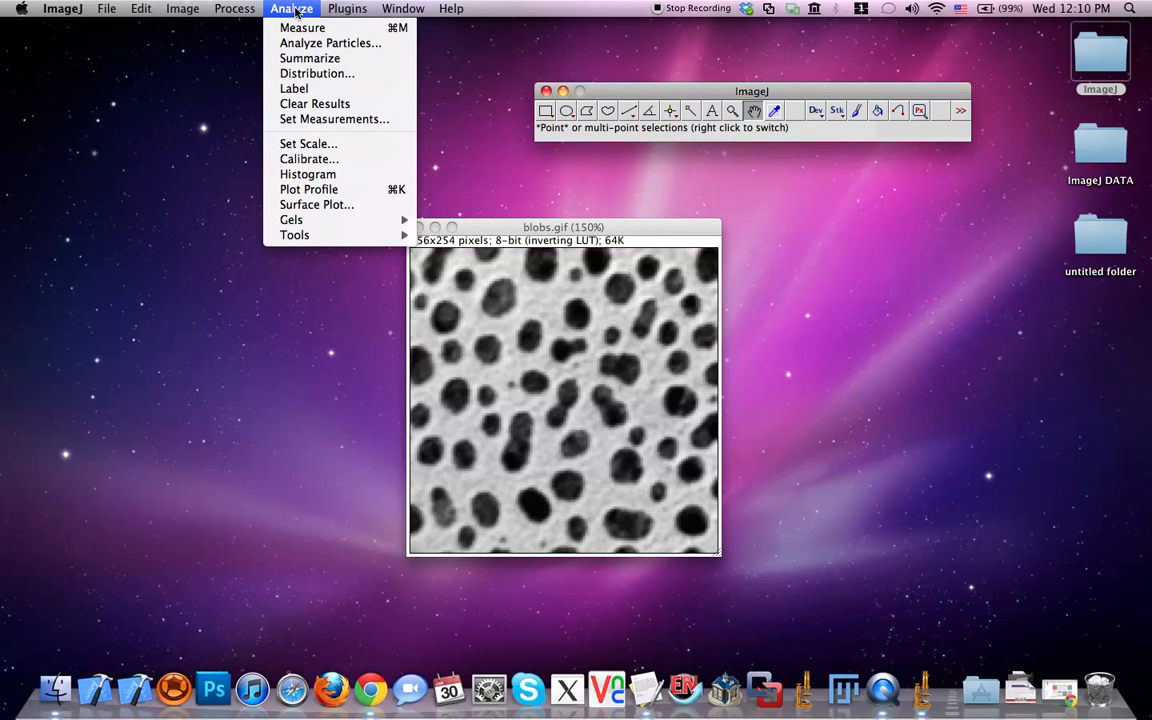
{"action": "mouse_move", "coordinate": [186, 9]}
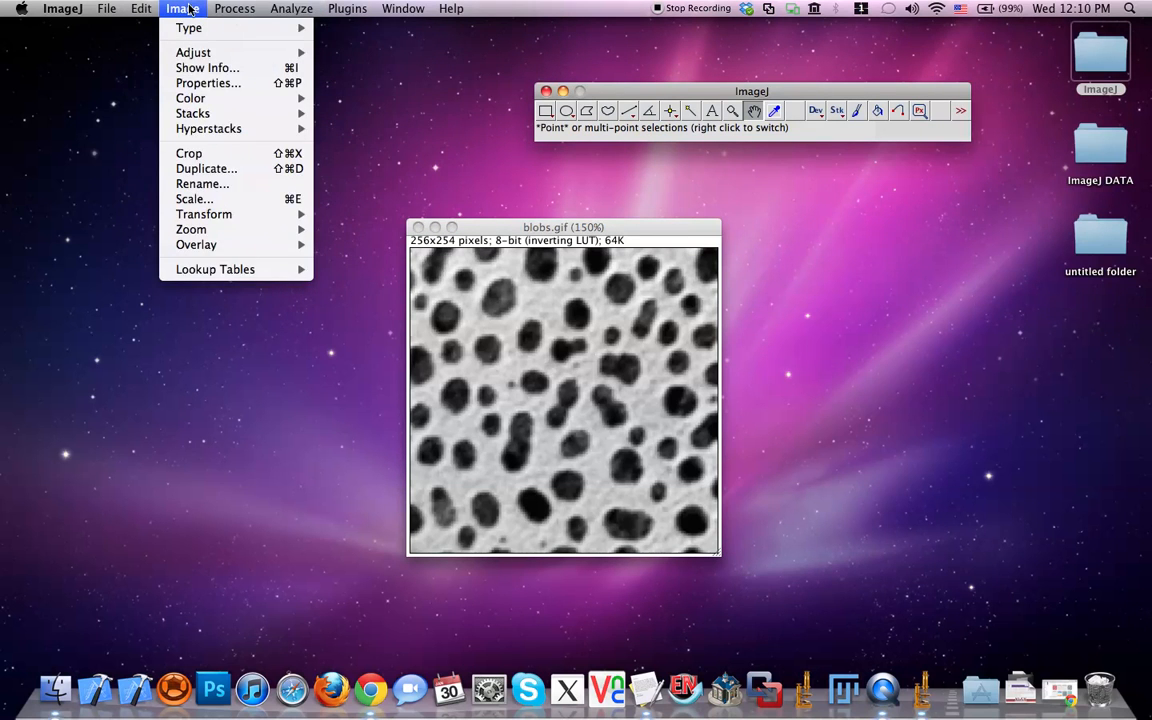
{"action": "mouse_move", "coordinate": [151, 7]}
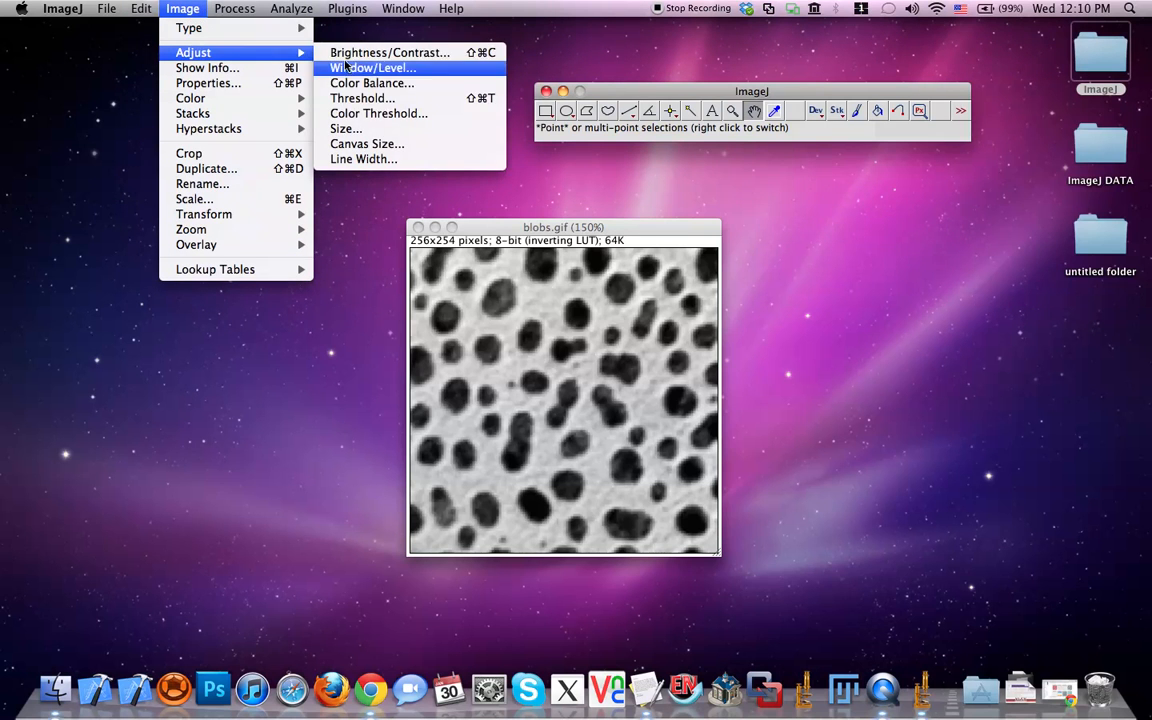
{"action": "left_click", "coordinate": [353, 109]}
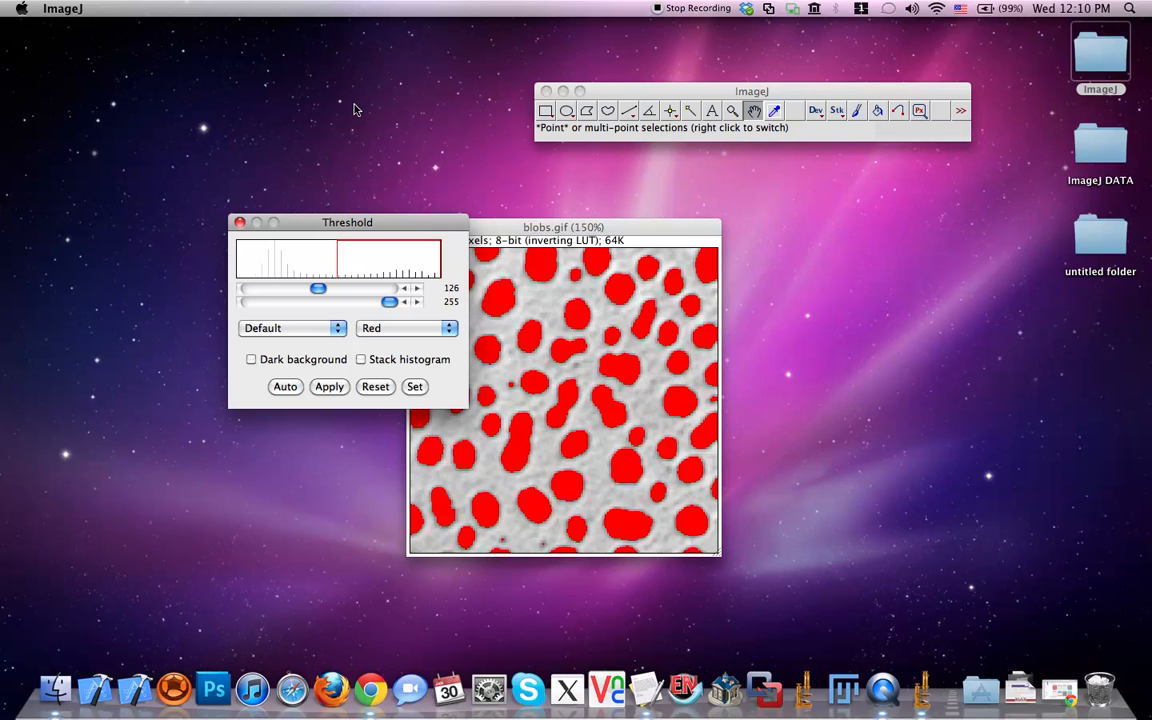
{"action": "left_click_drag", "start_coordinate": [384, 232], "coordinate": [292, 237]}
{"action": "left_click_drag", "start_coordinate": [296, 310], "coordinate": [289, 310]}
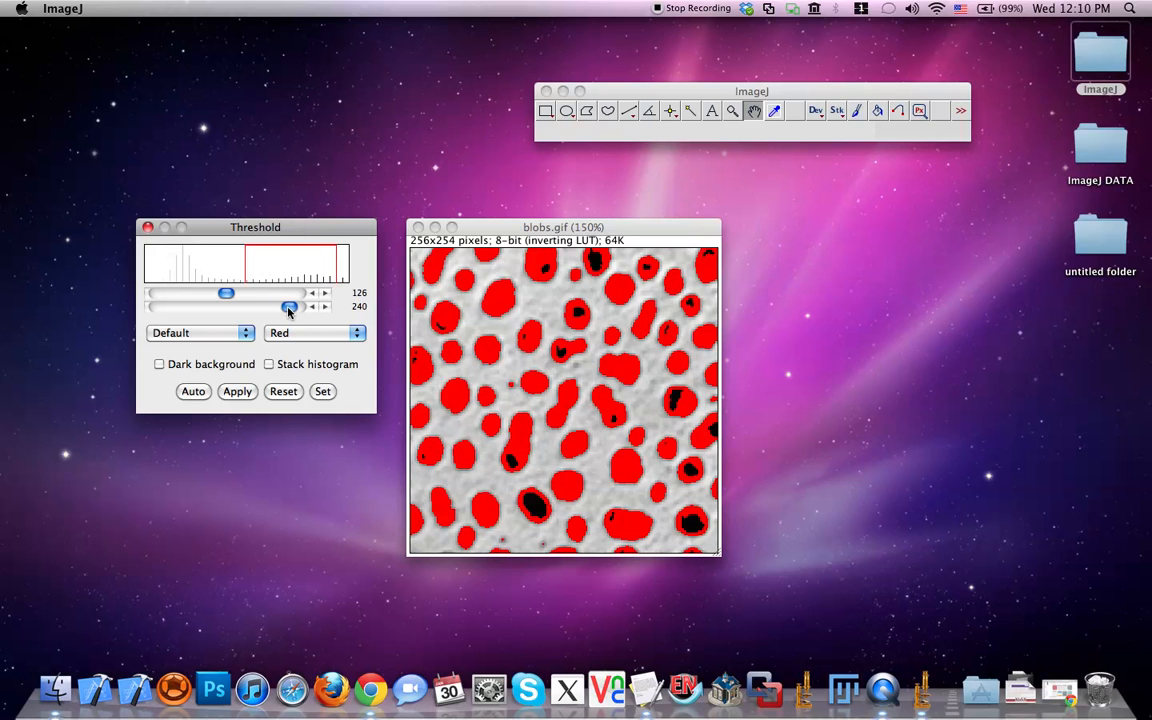
{"action": "left_click_drag", "start_coordinate": [289, 310], "coordinate": [287, 311]}
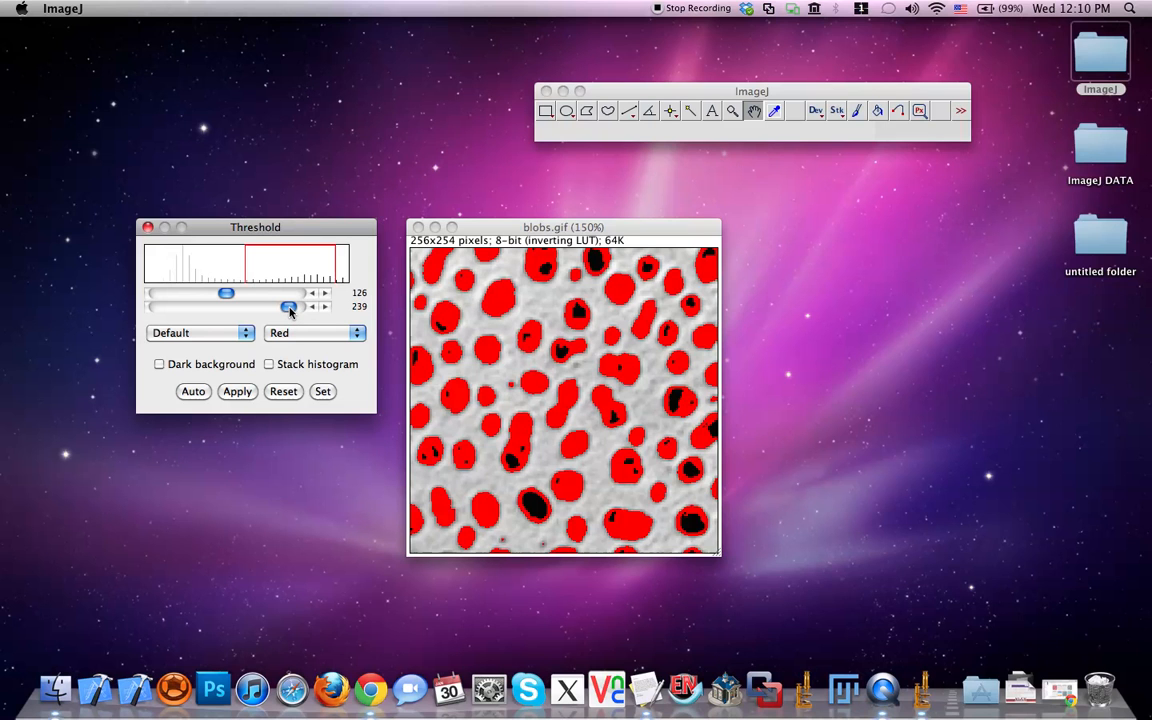
{"action": "left_click_drag", "start_coordinate": [289, 311], "coordinate": [289, 311]}
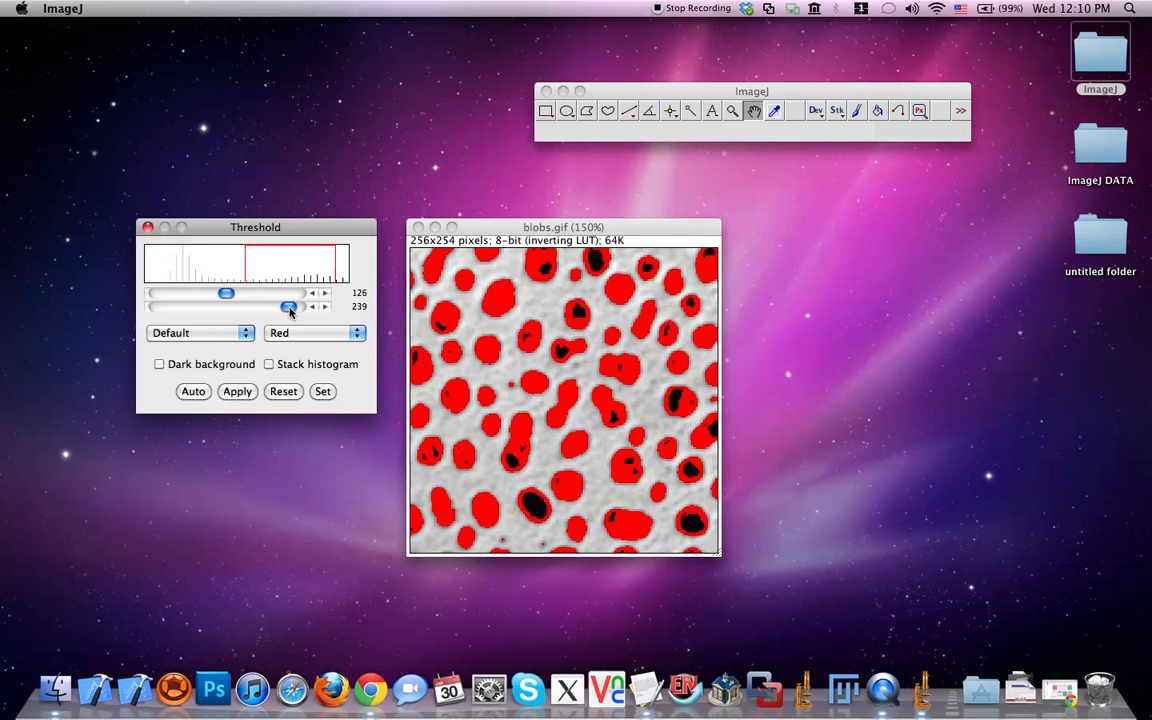
Step: Apply the threshold to the Blobs image, move the image aside and close the threshold settings
{"action": "left_click", "coordinate": [231, 396]}
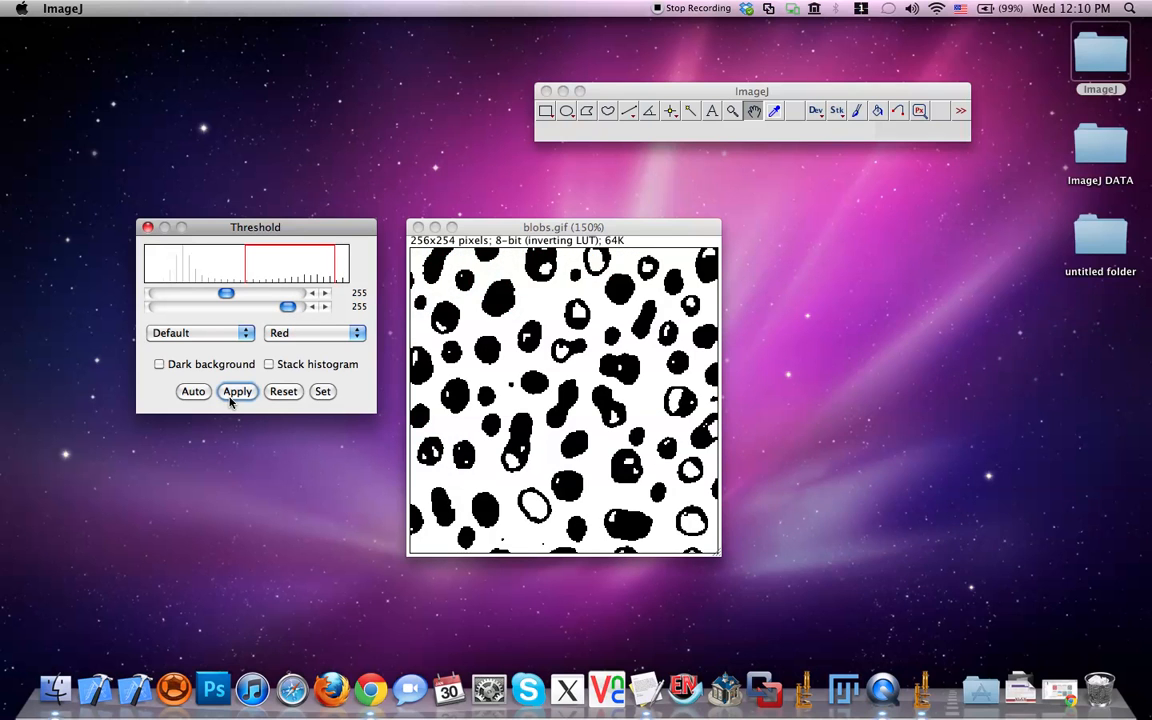
{"action": "left_click_drag", "start_coordinate": [507, 231], "coordinate": [610, 233]}
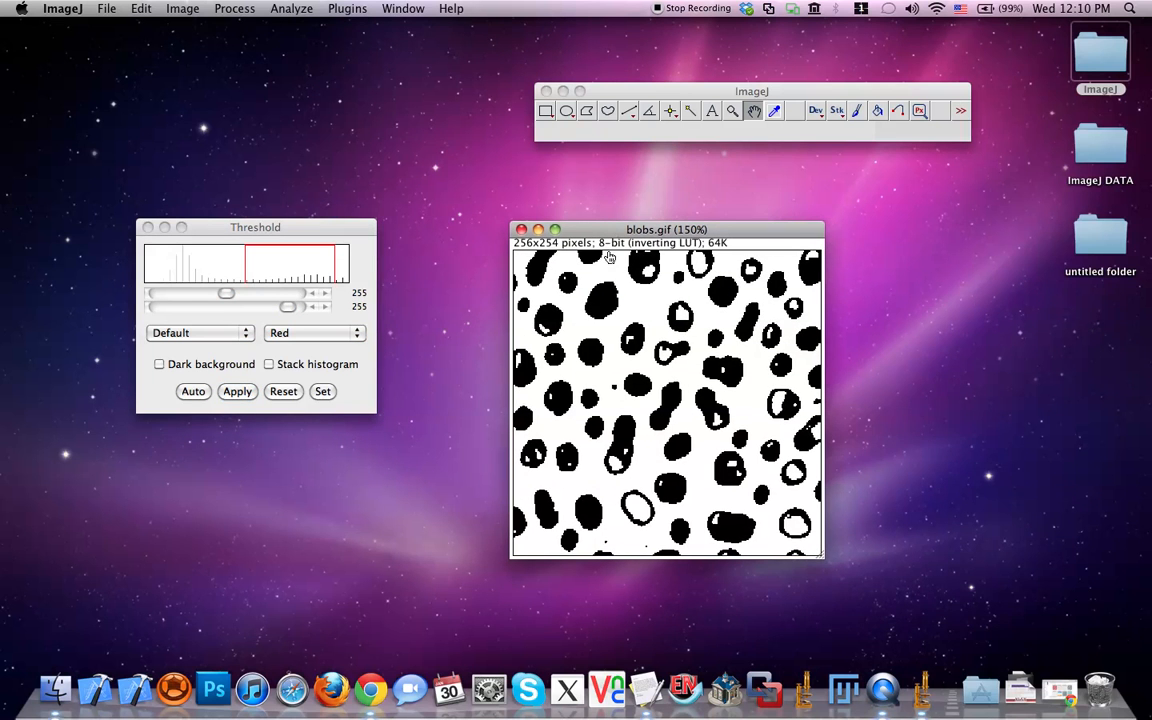
{"action": "left_click", "coordinate": [148, 228]}
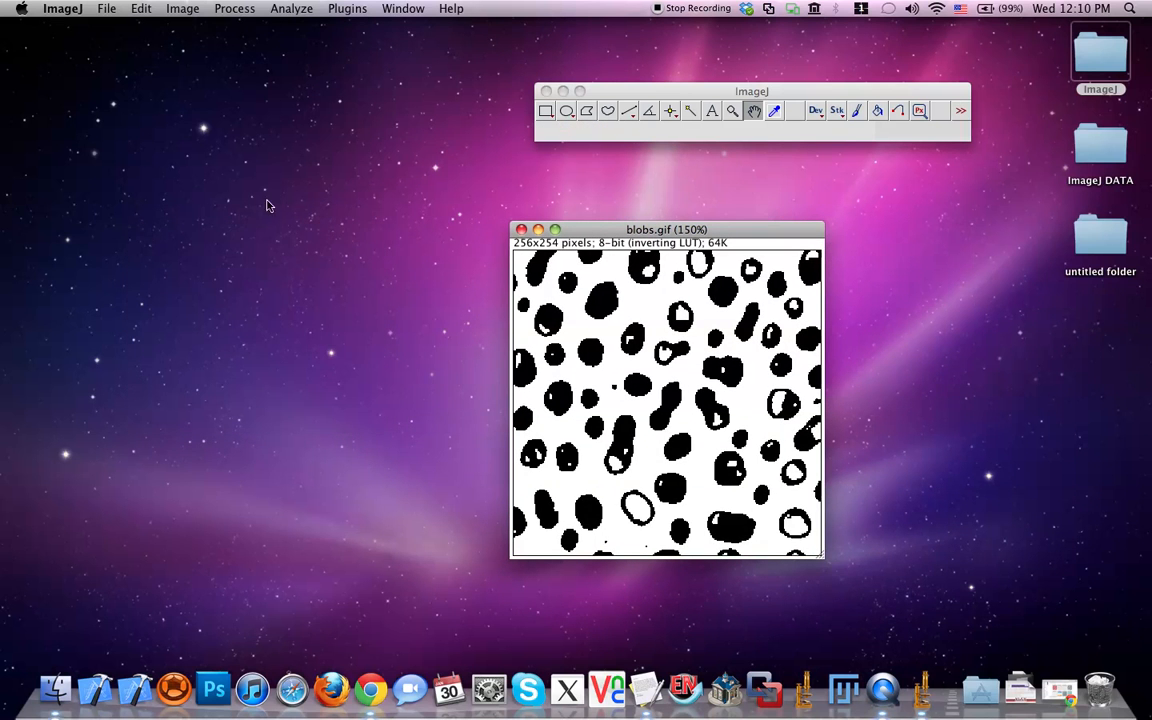
Step: Analyze the blobs' particles with size 50-Infinity pixel², circularity 0.00-1.00, masks shown, display results on, and summary and hole inclusion off
{"action": "left_click", "coordinate": [290, 10]}
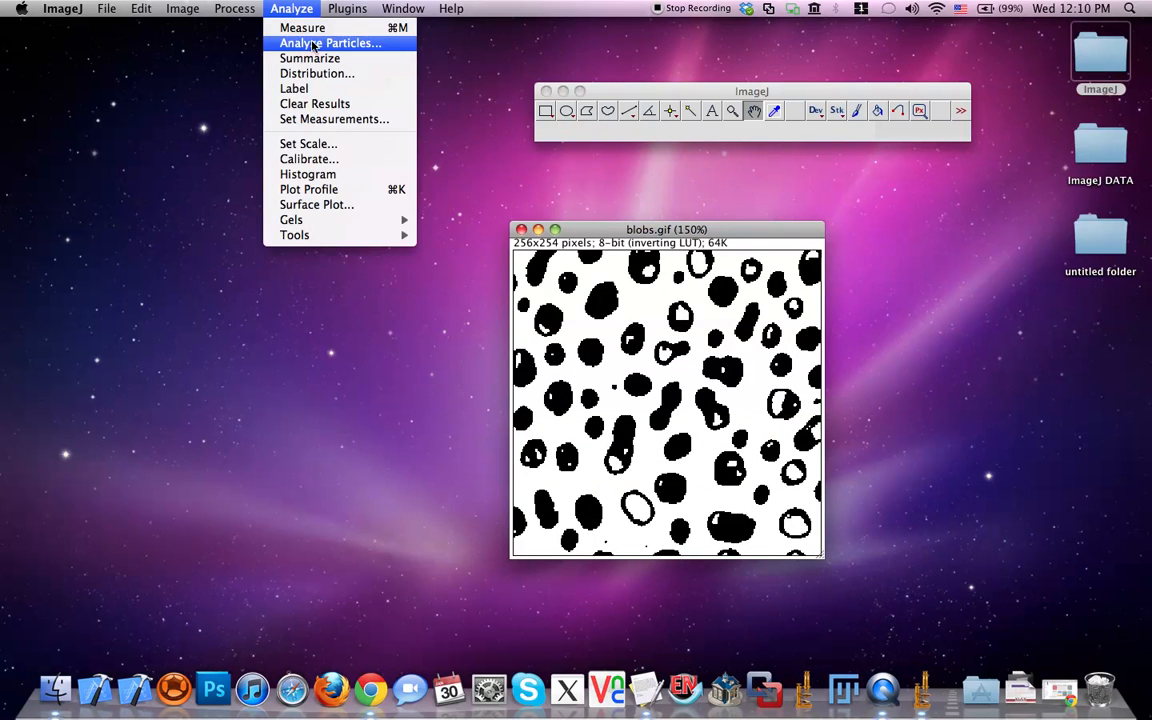
{"action": "left_click", "coordinate": [284, 44]}
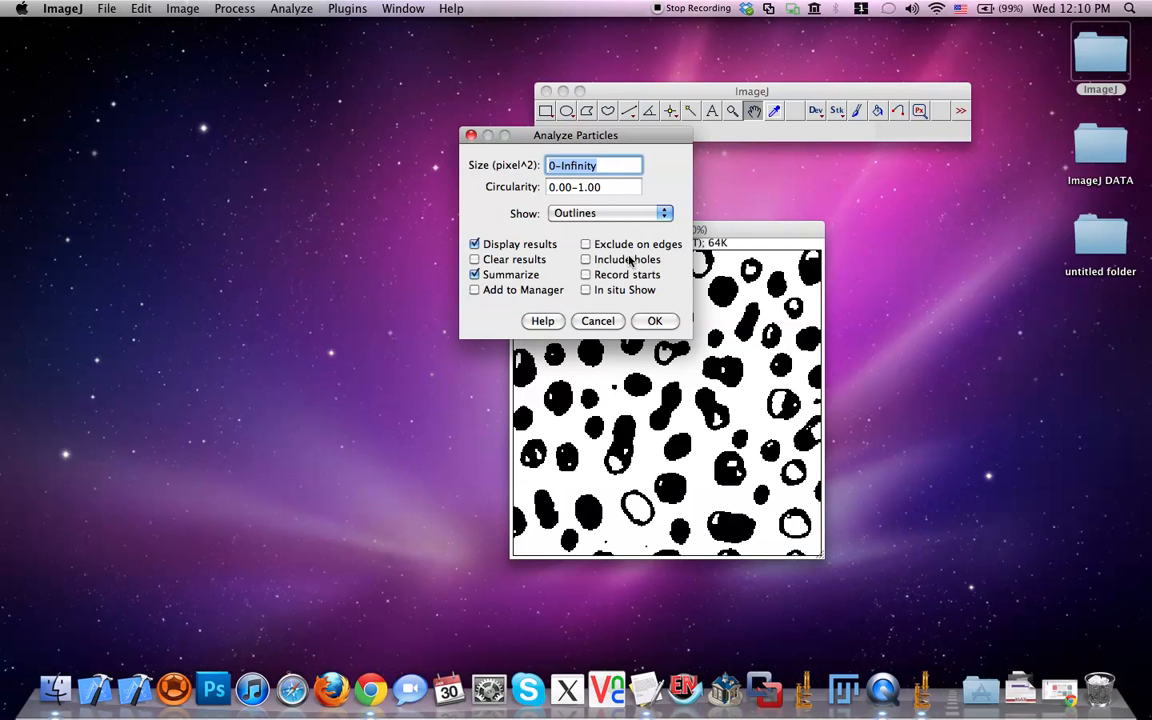
{"action": "left_click", "coordinate": [557, 170]}
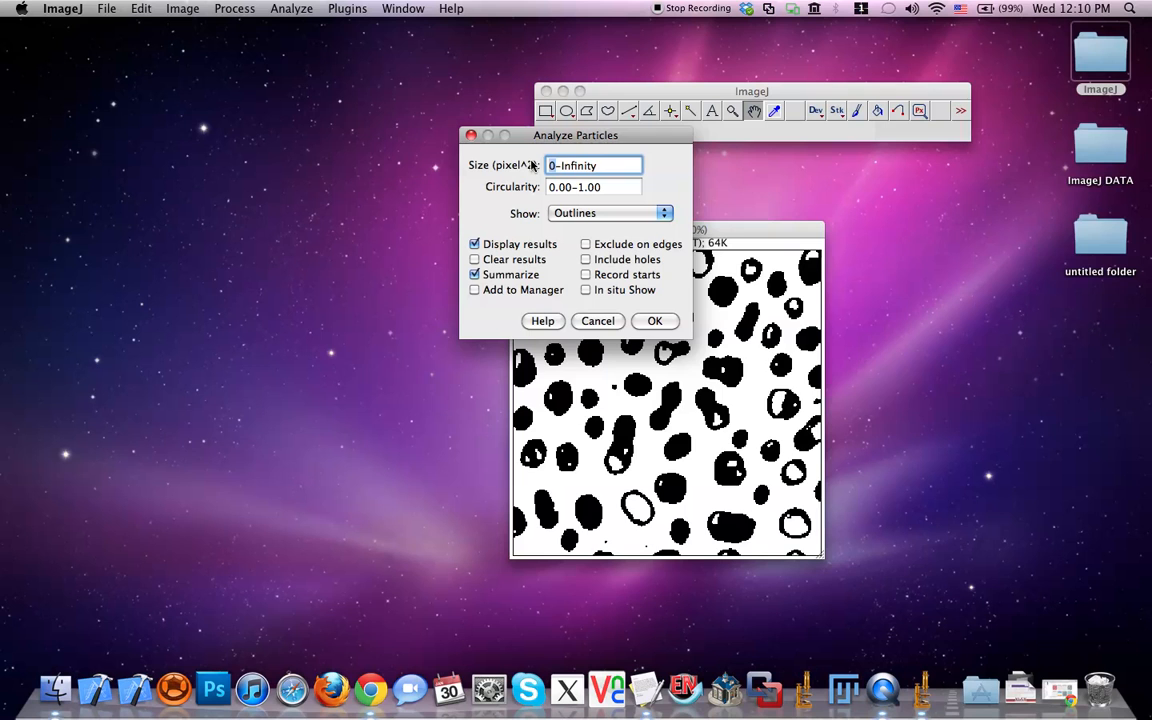
{"action": "key", "text": "BackSpace"}
{"action": "type", "text": "50"}
{"action": "left_click", "coordinate": [586, 260]}
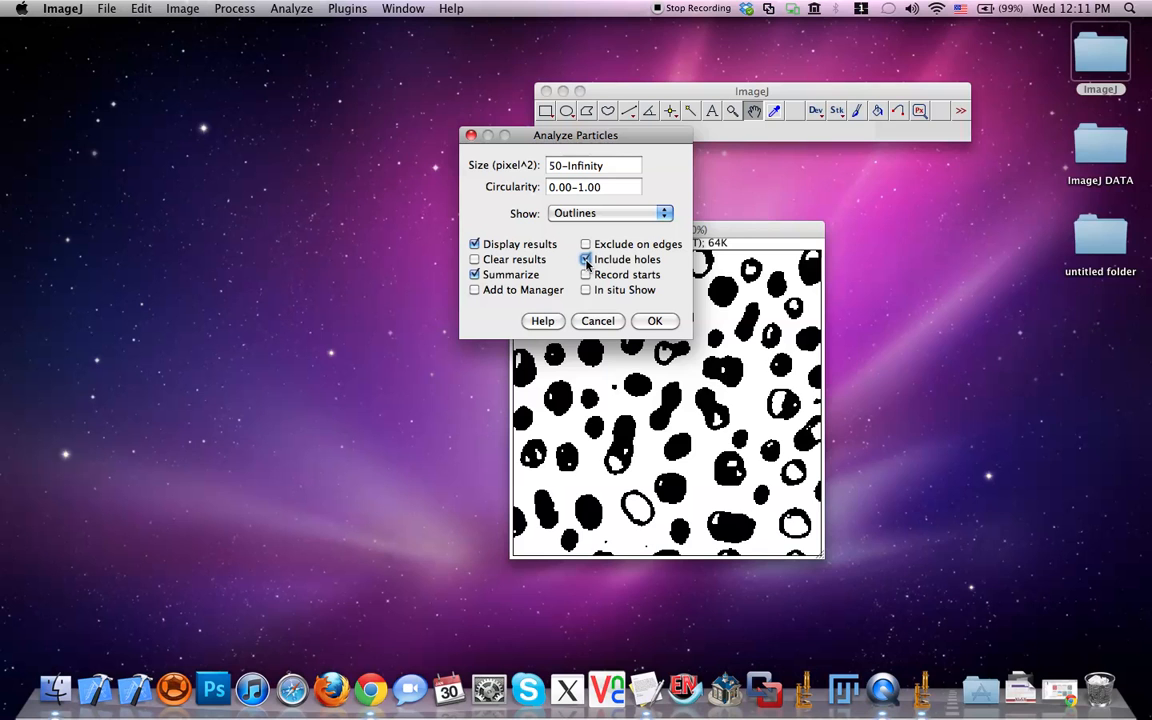
{"action": "left_click", "coordinate": [576, 212]}
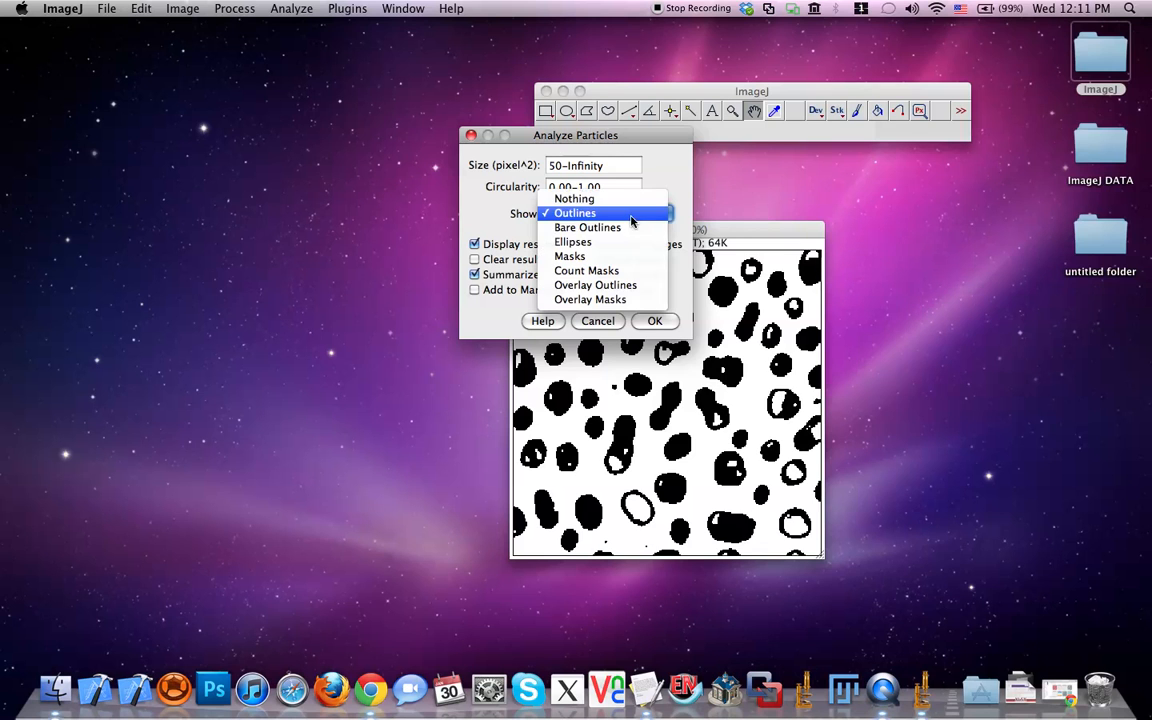
{"action": "left_click", "coordinate": [585, 257]}
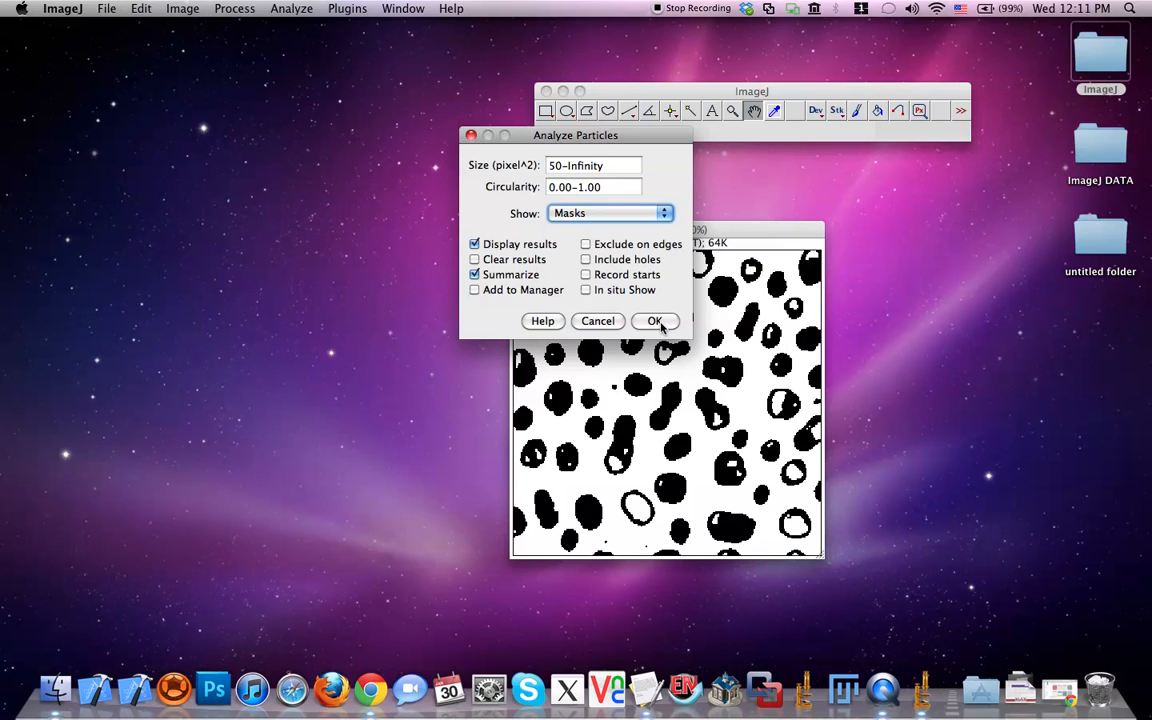
{"action": "left_click", "coordinate": [474, 274]}
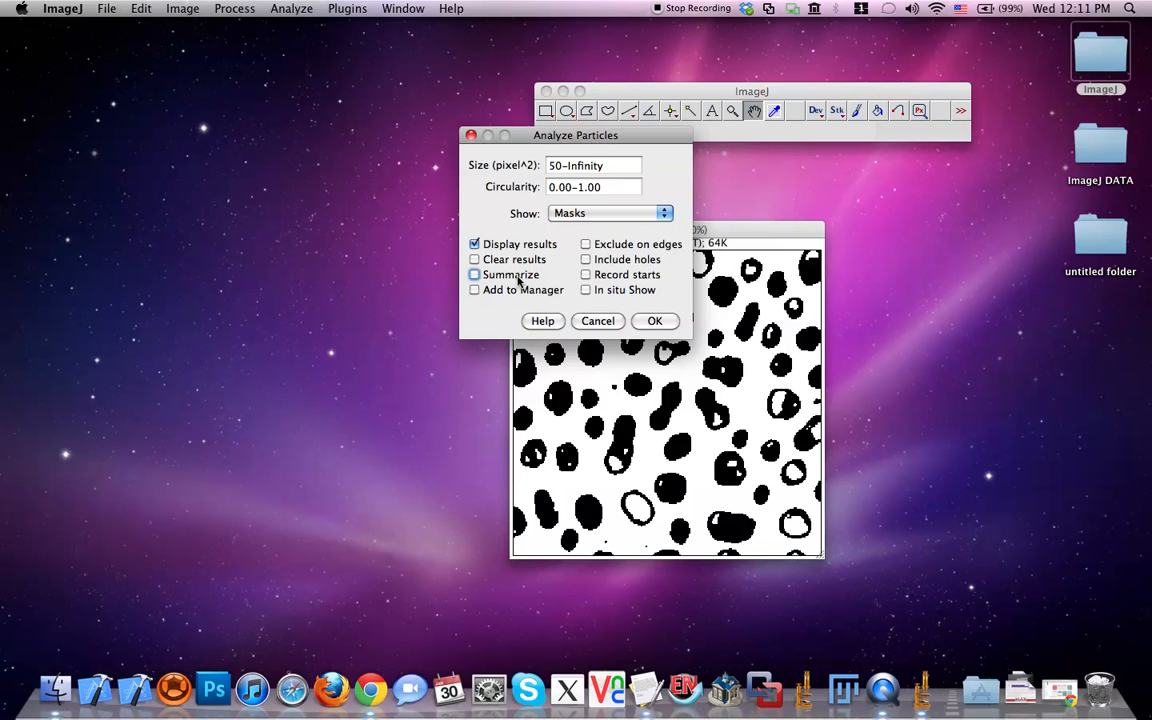
{"action": "left_click", "coordinate": [652, 322]}
Step: Move the mask image aside to inspect it, and close the mask and the results table, leaving the Blobs image active
{"action": "left_click_drag", "start_coordinate": [600, 100], "coordinate": [434, 293]}
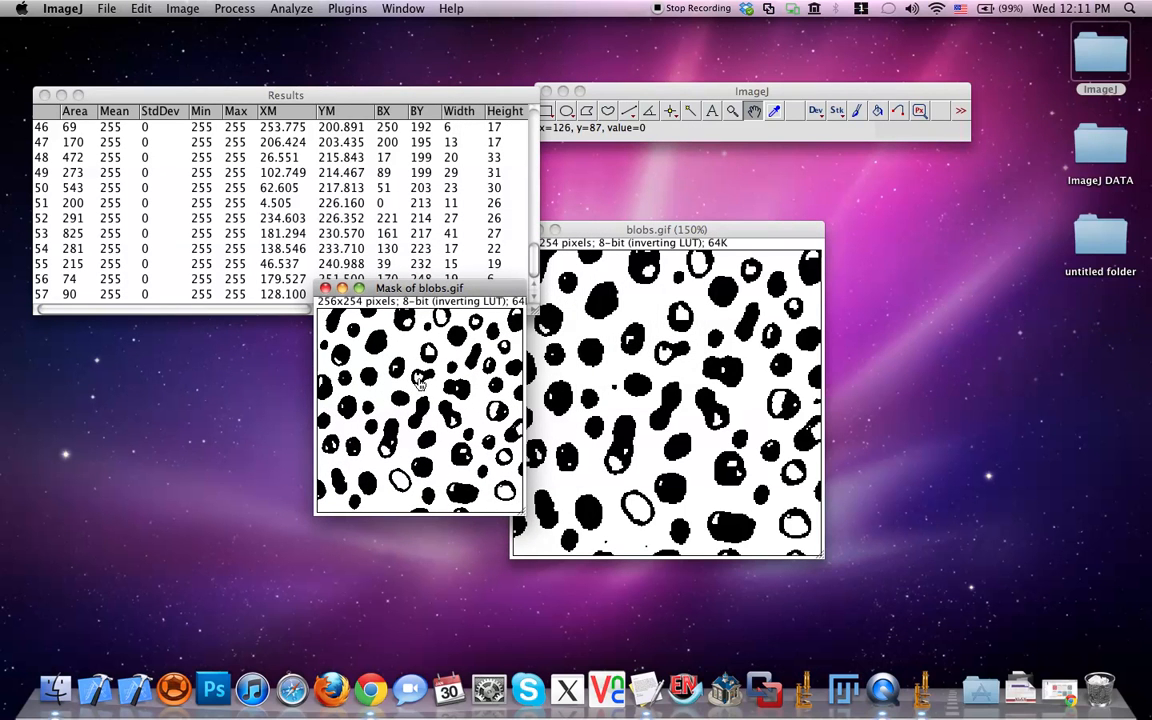
{"action": "left_click", "coordinate": [327, 261]}
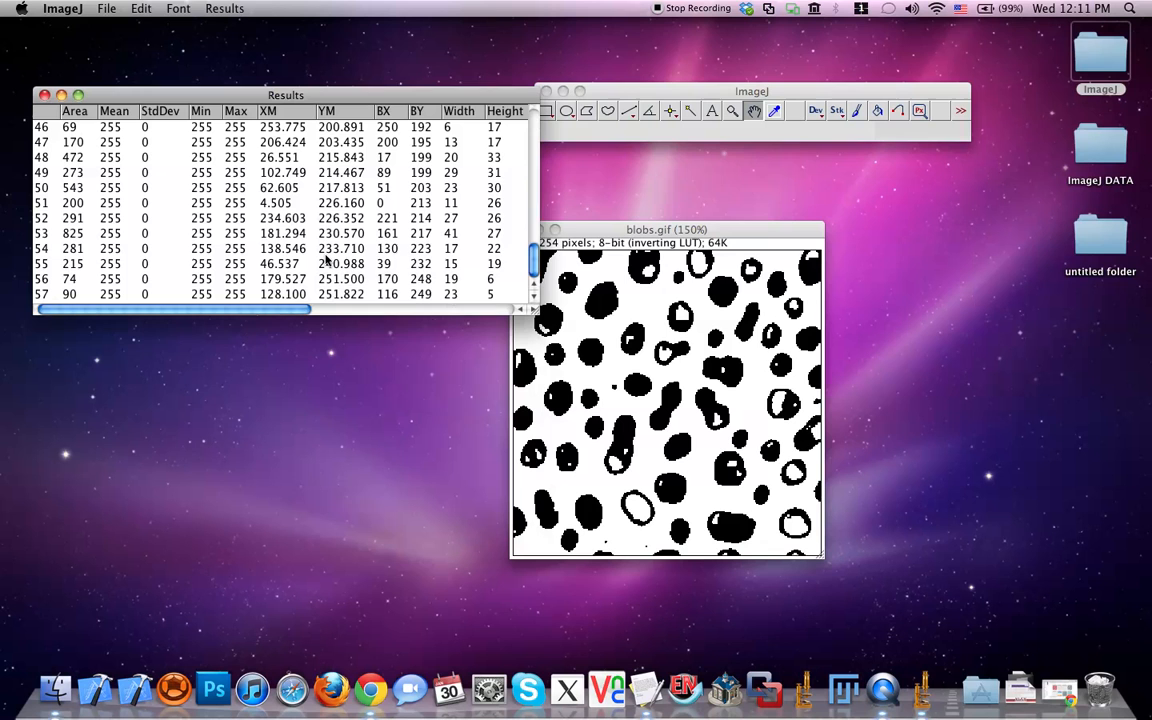
{"action": "left_click", "coordinate": [44, 95]}
{"action": "left_click", "coordinate": [493, 231]}
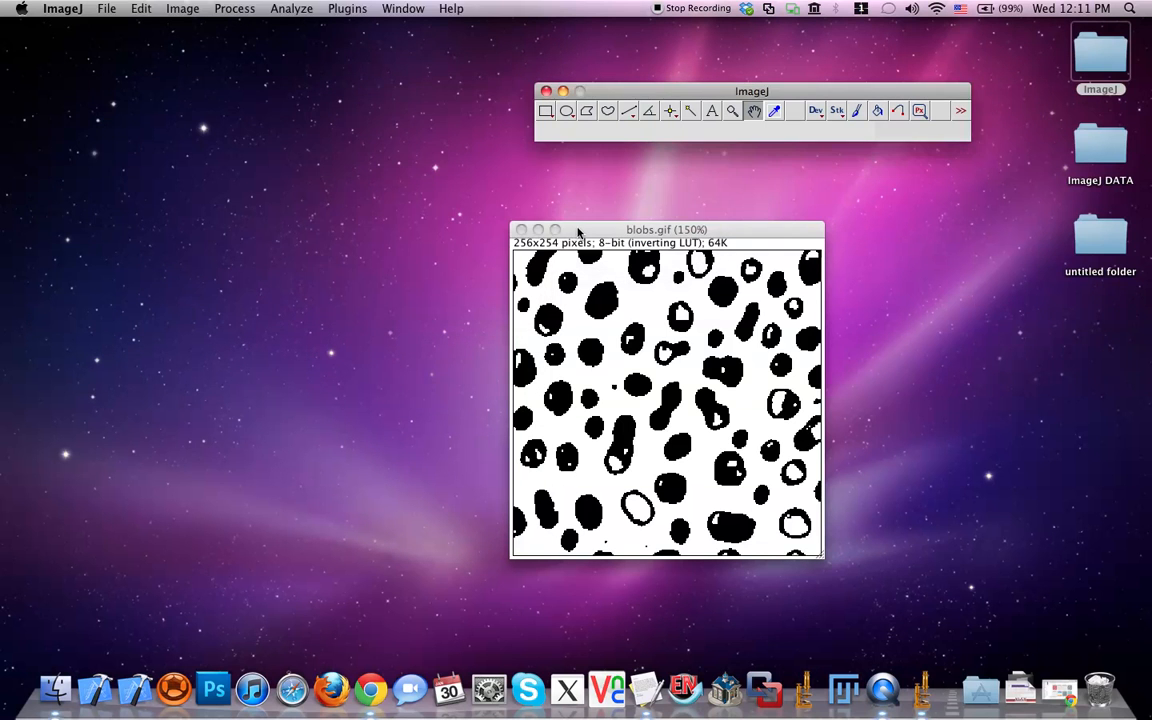
Step: Analyze the blobs' particles again as masks with holes included, and move the new mask beside the Blobs image for comparison
{"action": "left_click", "coordinate": [268, 9]}
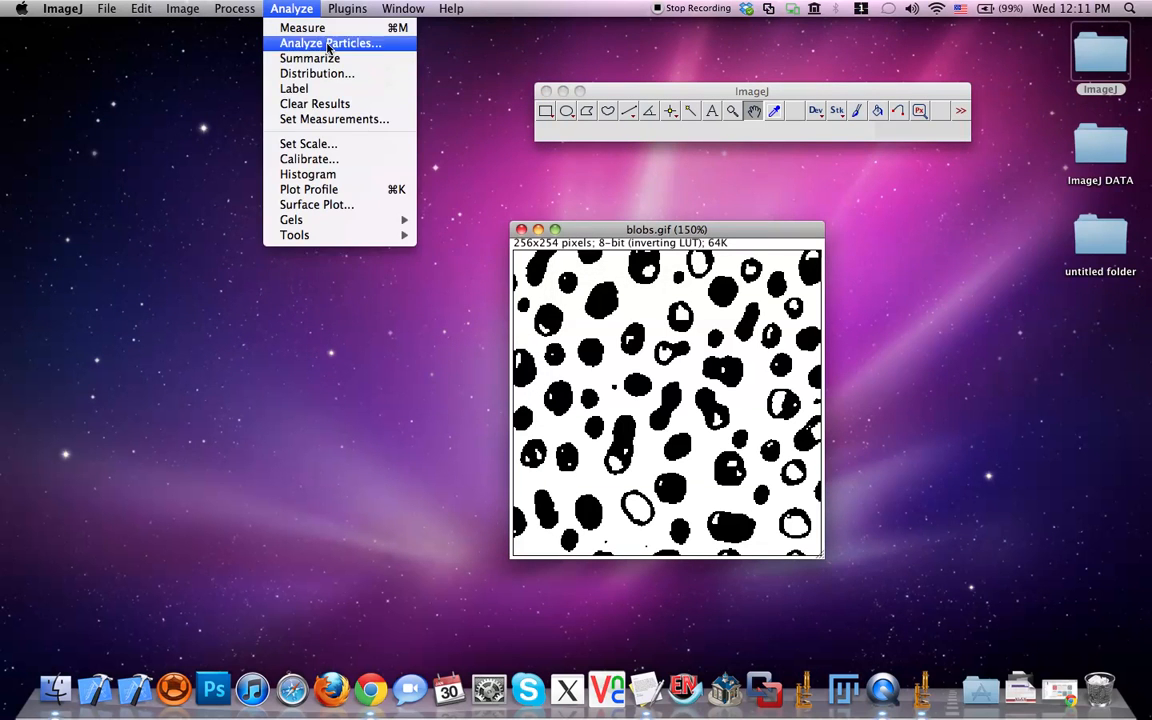
{"action": "left_click", "coordinate": [330, 43]}
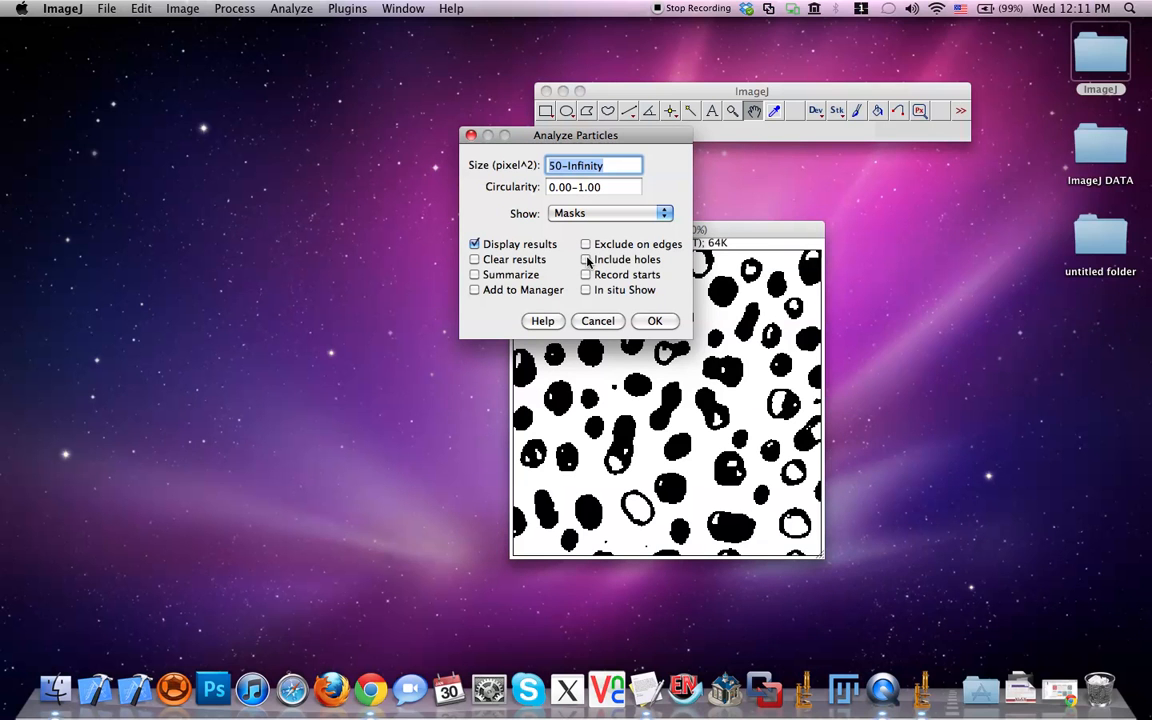
{"action": "left_click", "coordinate": [587, 260]}
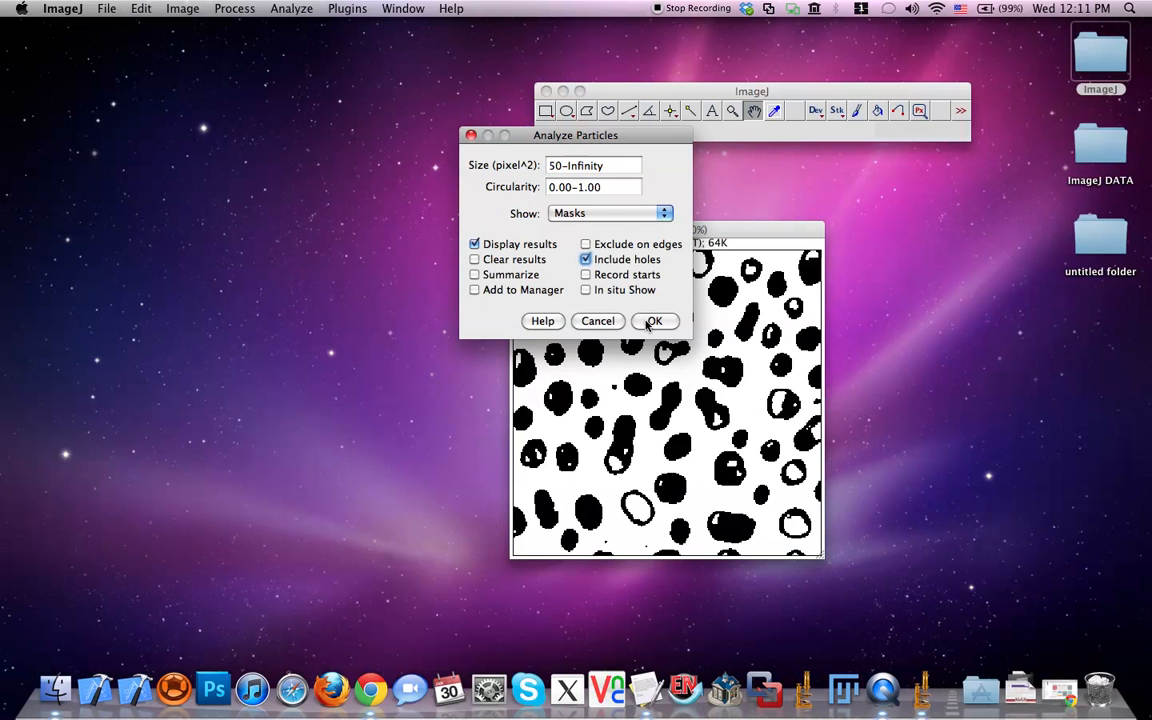
{"action": "left_click", "coordinate": [650, 322]}
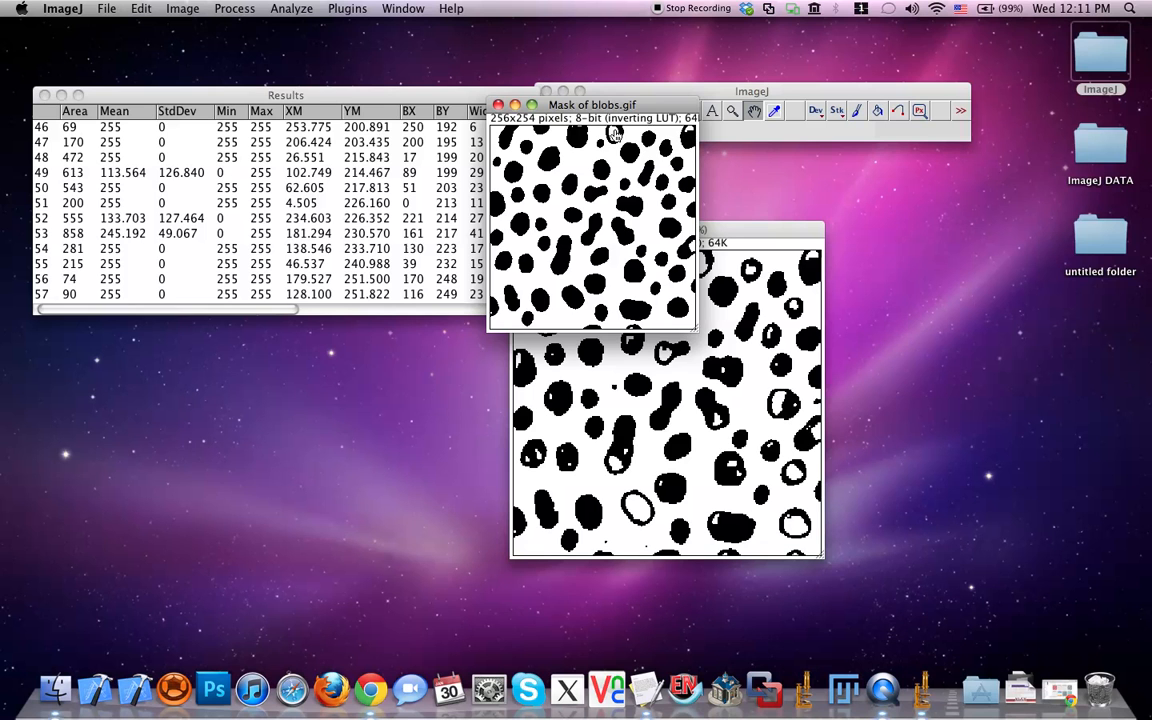
{"action": "left_click_drag", "start_coordinate": [560, 104], "coordinate": [301, 279]}
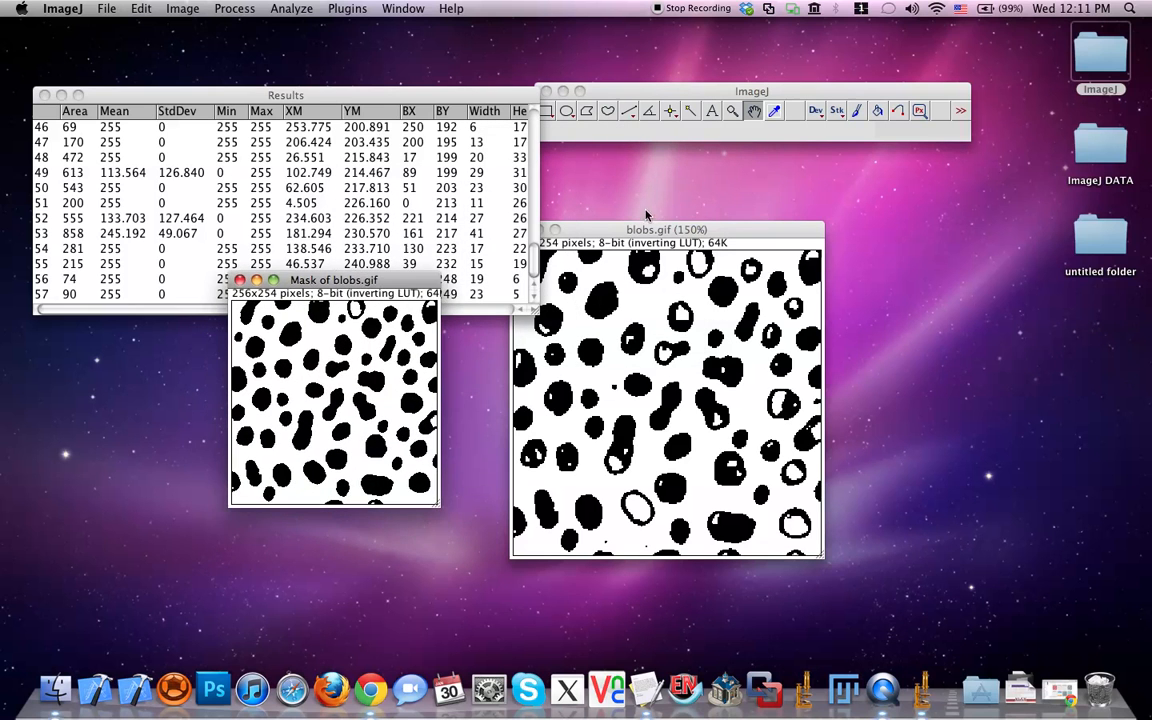
Step: Analyze the Blobs image's particles as masks with holes included and edge particles excluded, and move the new mask beside the previous one
{"action": "left_click", "coordinate": [634, 233]}
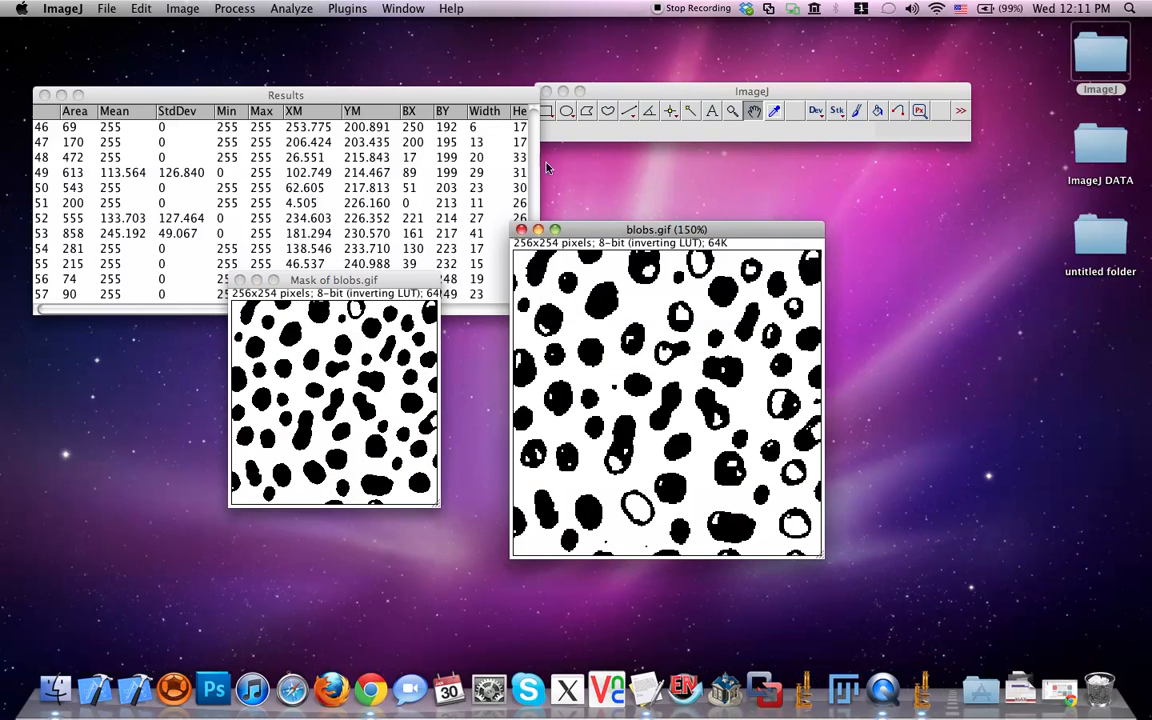
{"action": "left_click", "coordinate": [302, 8]}
{"action": "left_click", "coordinate": [290, 43]}
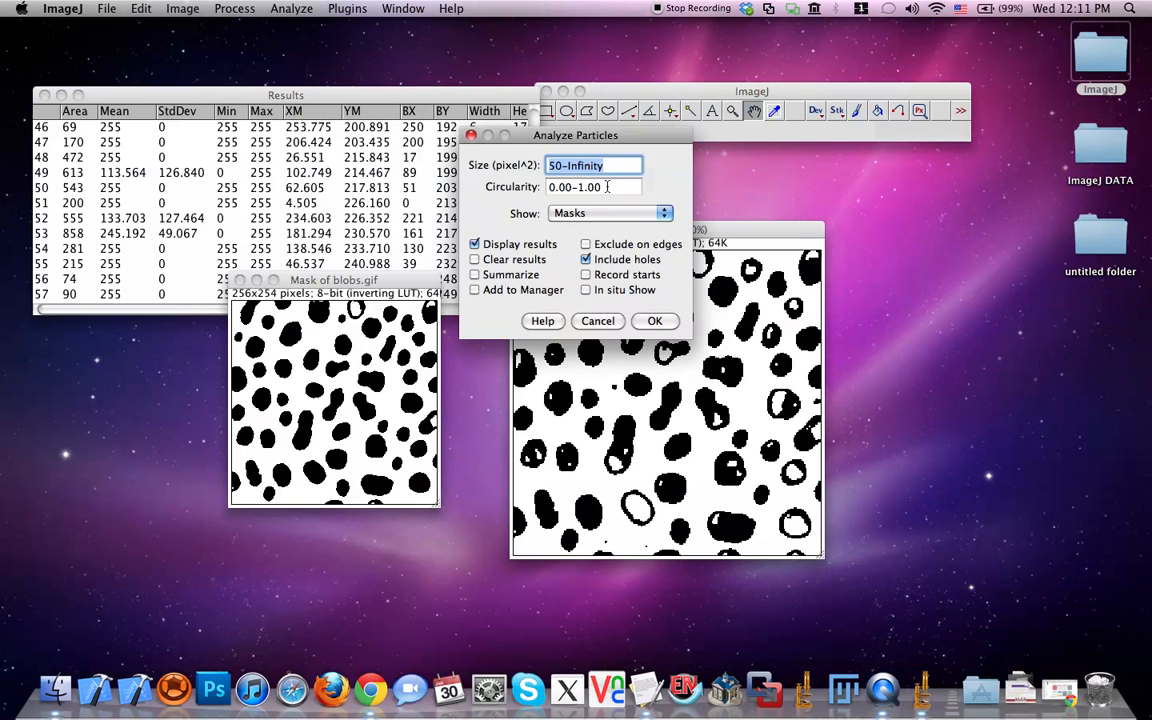
{"action": "left_click", "coordinate": [604, 249]}
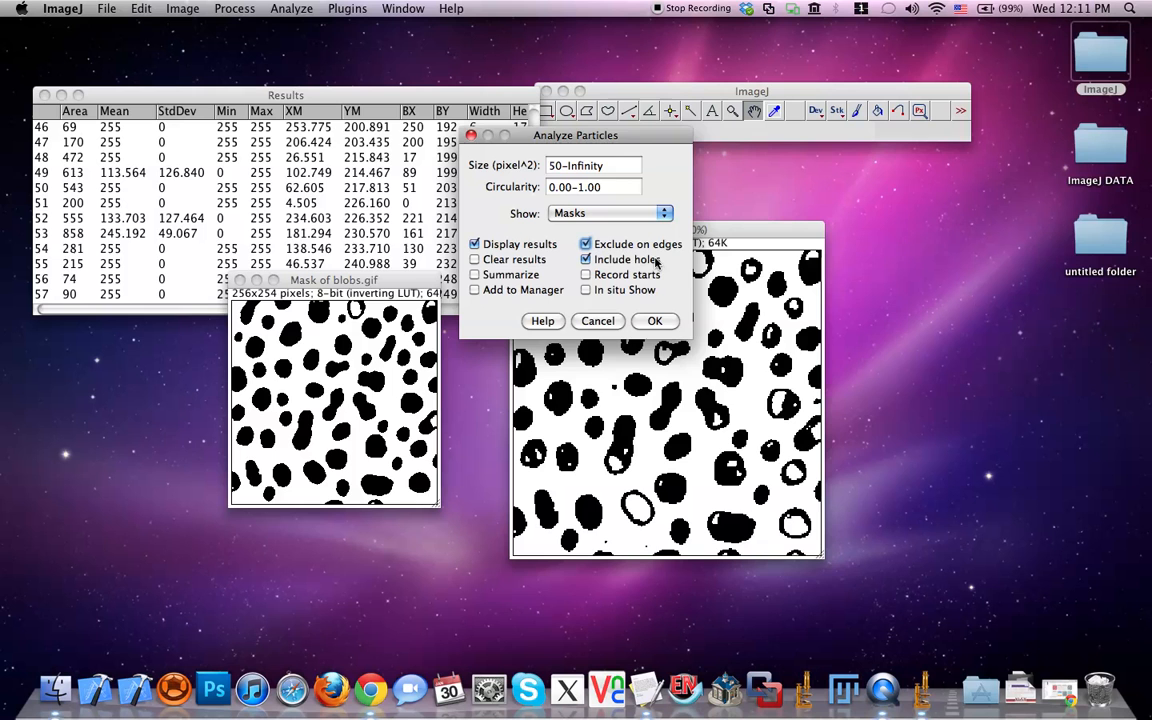
{"action": "left_click", "coordinate": [654, 320]}
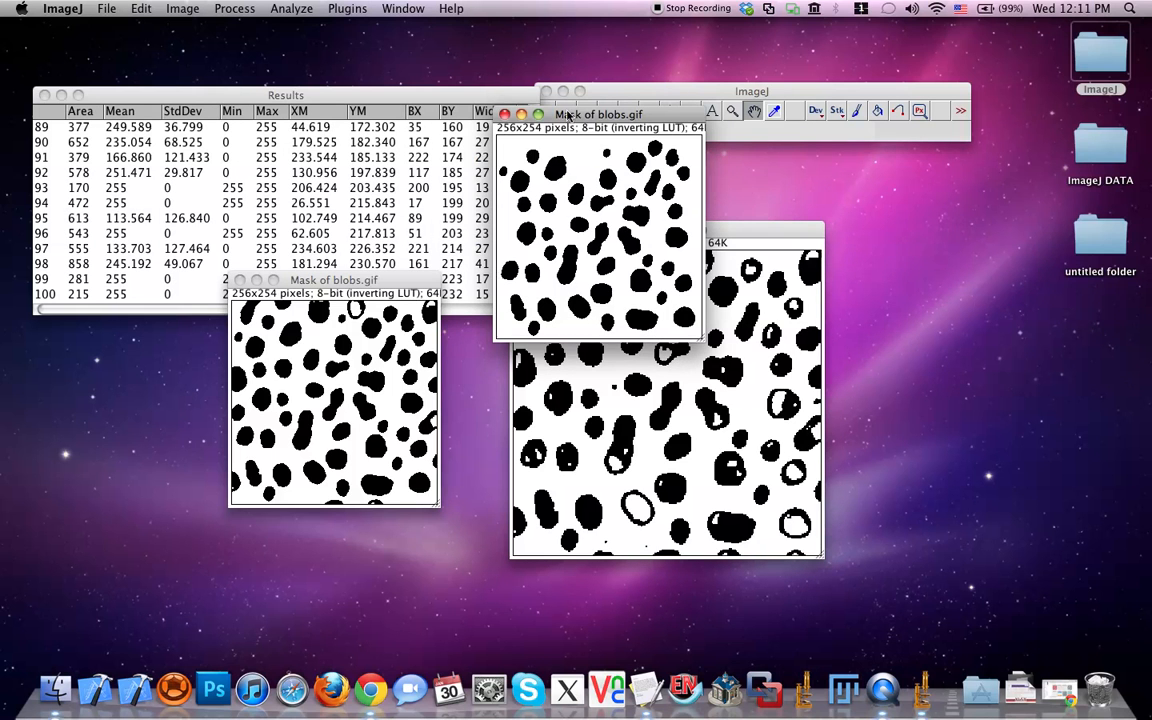
{"action": "left_click_drag", "start_coordinate": [515, 114], "coordinate": [475, 201]}
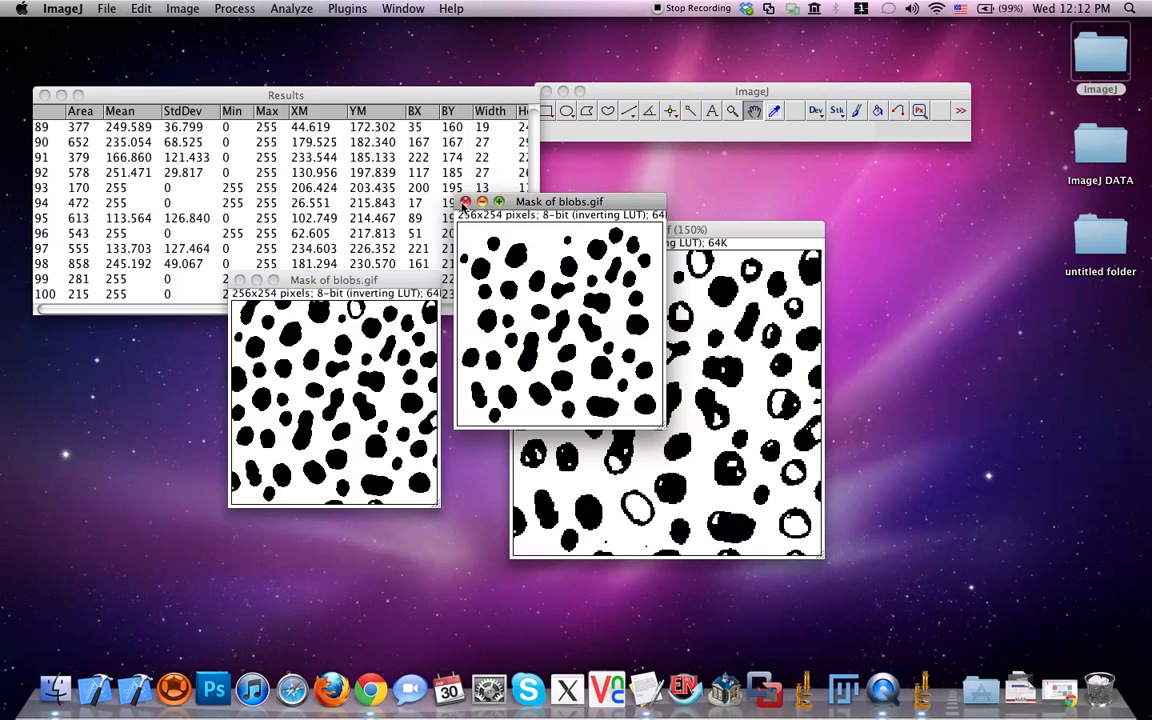
Step: Close both Blobs masks and the results table without saving the measurements
{"action": "left_click", "coordinate": [465, 203]}
{"action": "left_click", "coordinate": [239, 281]}
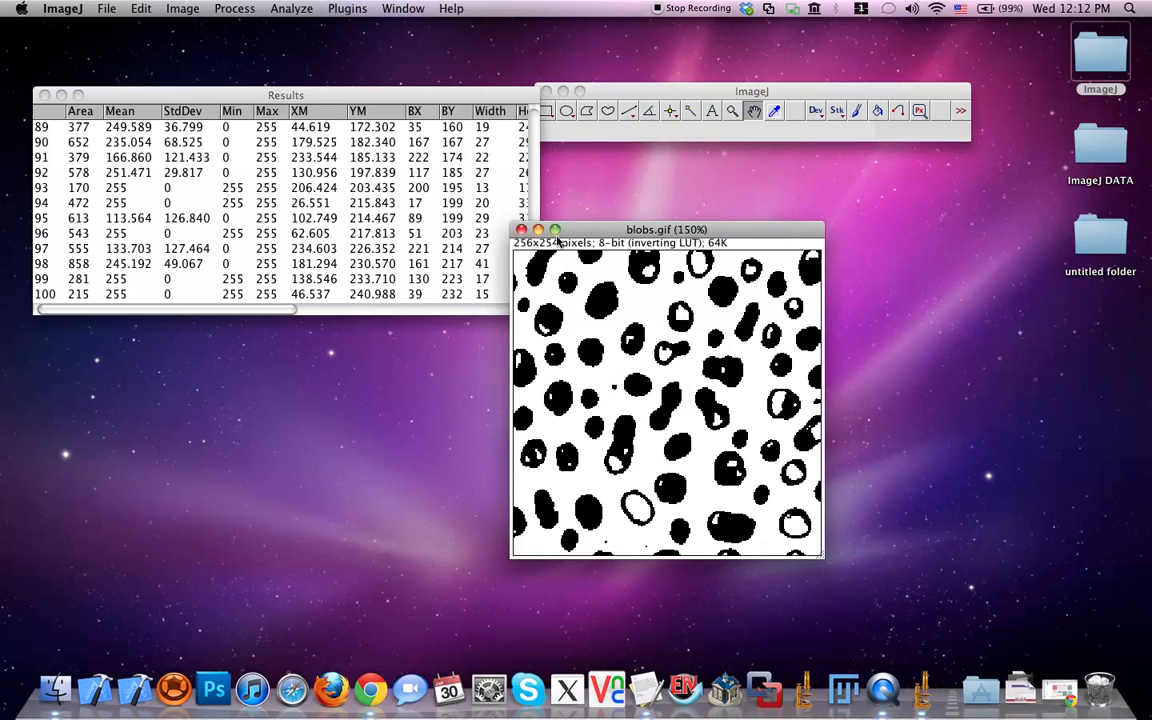
{"action": "left_click", "coordinate": [44, 95]}
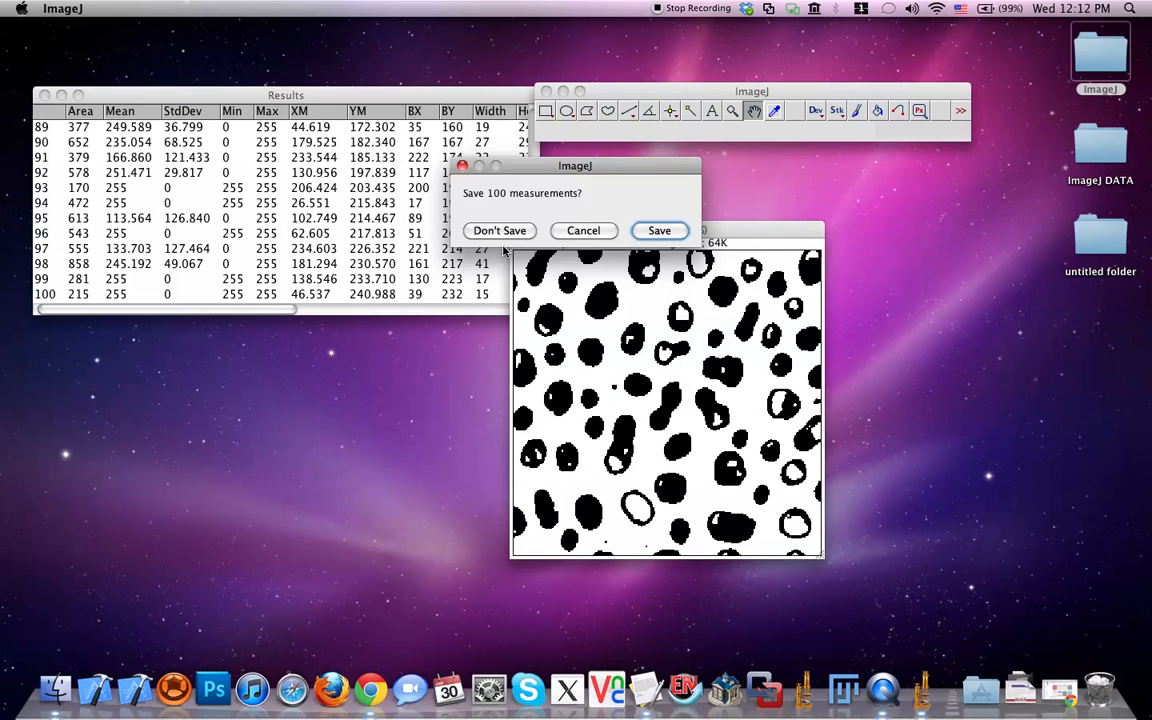
{"action": "left_click", "coordinate": [488, 231]}
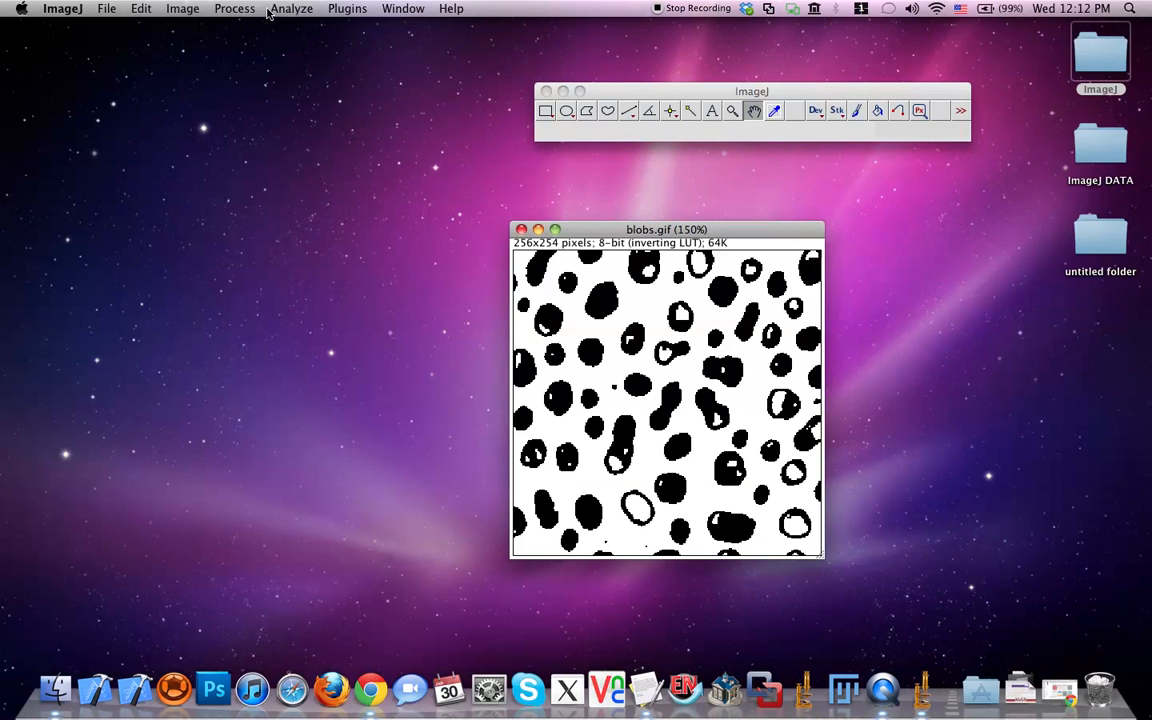
Step: Analyze the Blobs image's particles showing outlines, with the summary and adding to the ROI Manager turned on
{"action": "left_click", "coordinate": [290, 9]}
{"action": "left_click", "coordinate": [302, 41]}
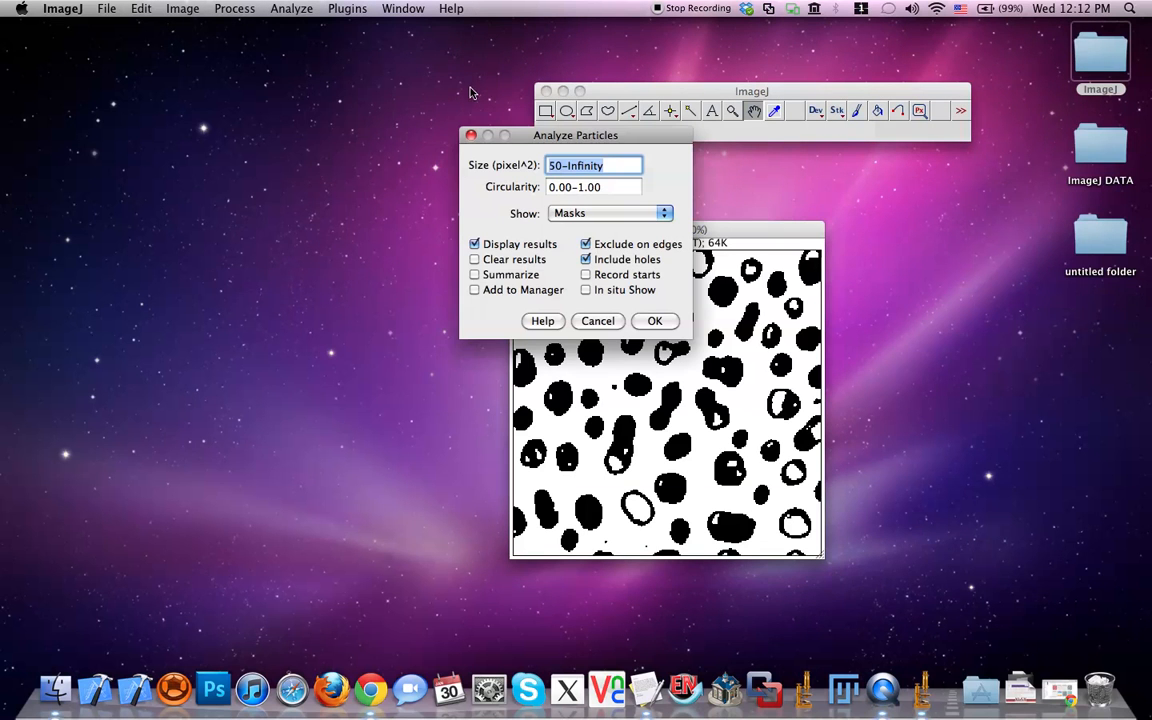
{"action": "left_click", "coordinate": [625, 220]}
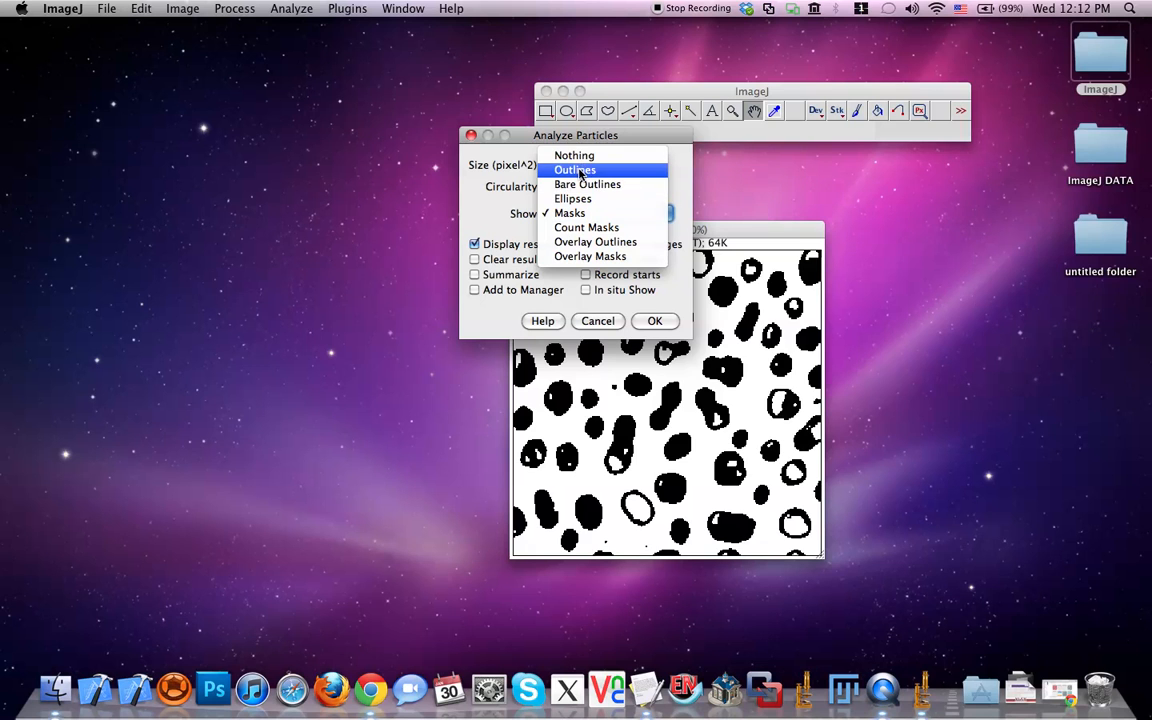
{"action": "left_click", "coordinate": [566, 170]}
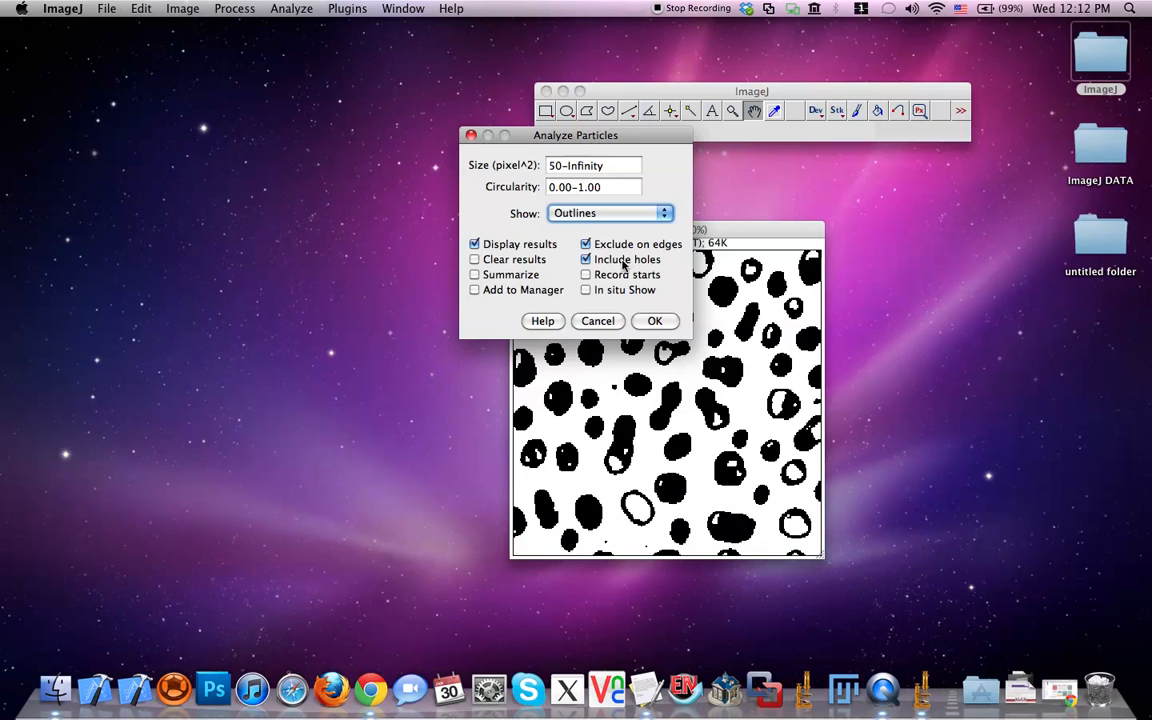
{"action": "left_click", "coordinate": [476, 276]}
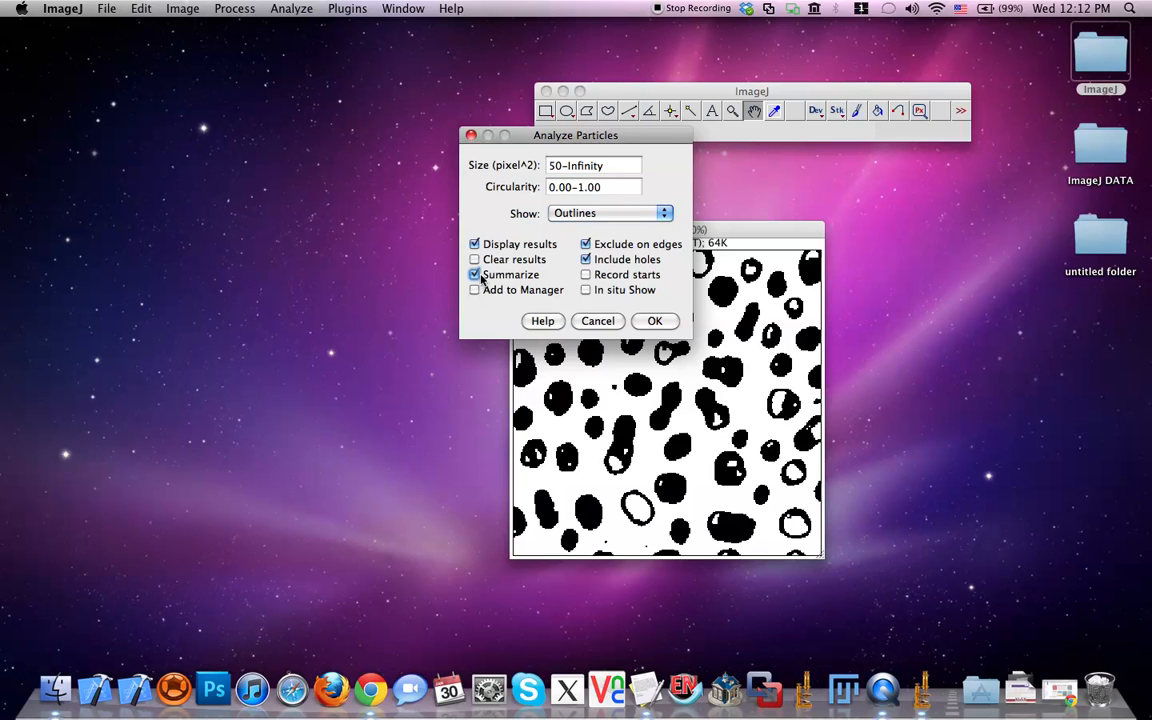
{"action": "left_click", "coordinate": [476, 291]}
{"action": "left_click_drag", "start_coordinate": [500, 133], "coordinate": [402, 114]}
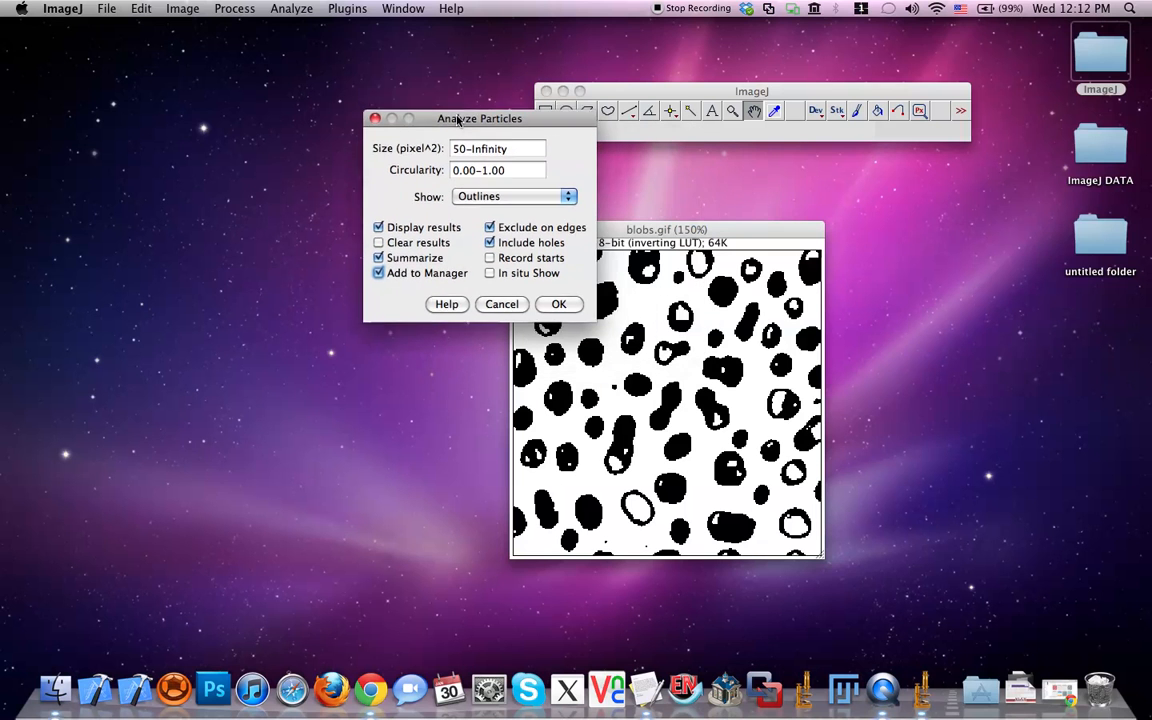
{"action": "left_click", "coordinate": [556, 302]}
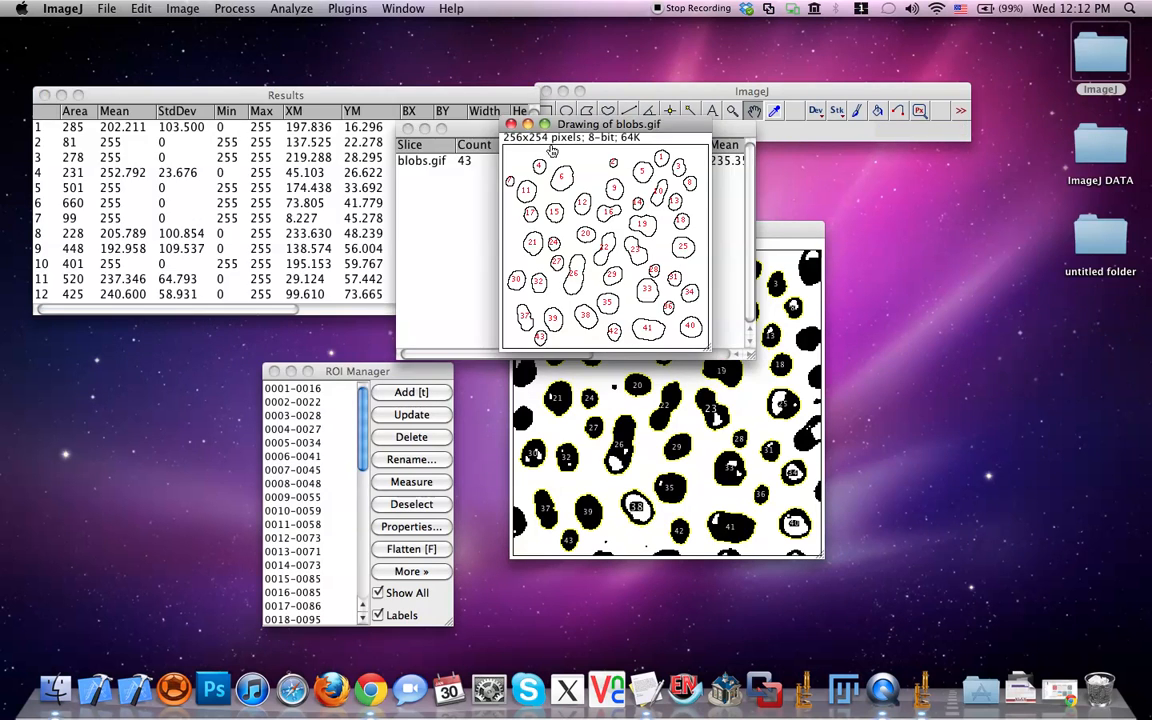
Step: Arrange the outline drawing, Summary table, ROI Manager and Blobs image so that the ROI list and labelled blobs are both visible
{"action": "mouse_move", "coordinate": [576, 130]}
{"action": "left_mouse_down"}
{"action": "mouse_move", "coordinate": [376, 289]}
{"action": "mouse_move", "coordinate": [192, 296]}
{"action": "mouse_move", "coordinate": [198, 323]}
{"action": "left_mouse_up"}
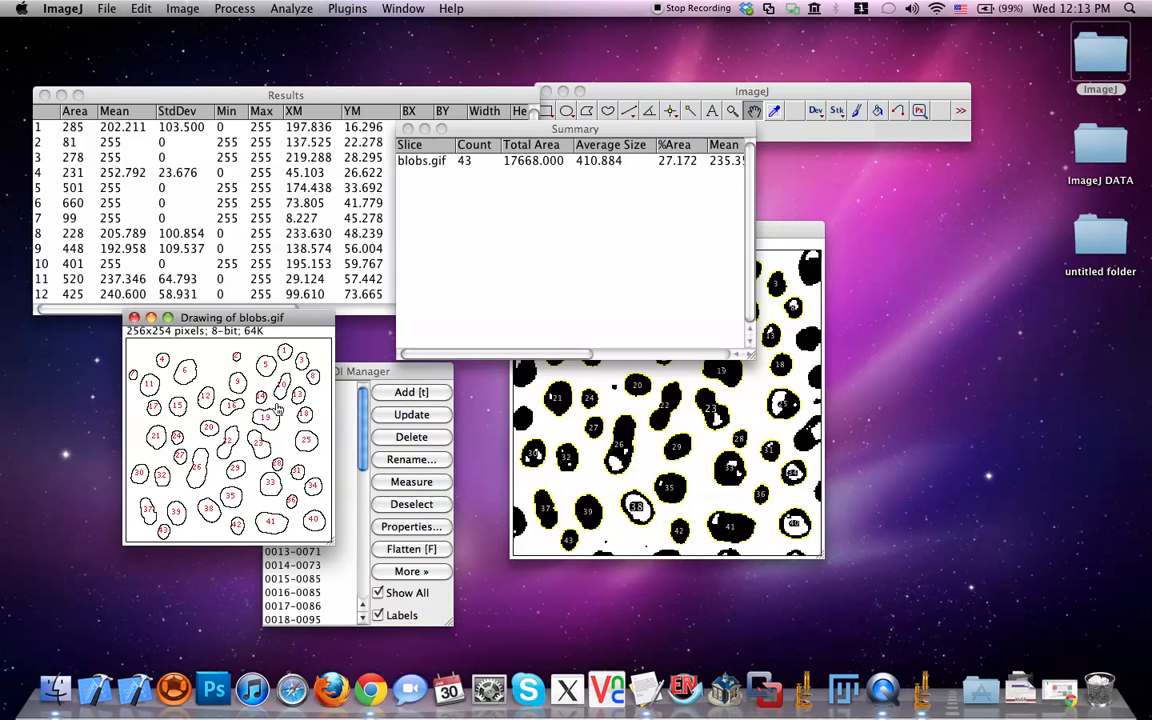
{"action": "left_click", "coordinate": [417, 158]}
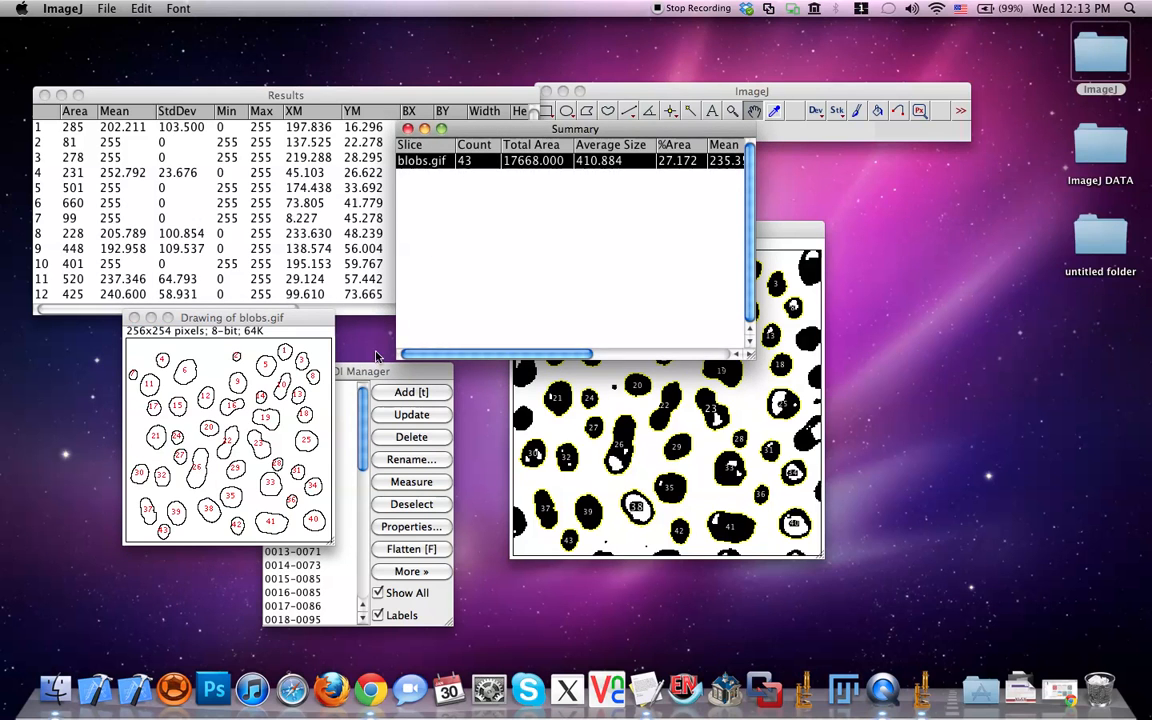
{"action": "left_click", "coordinate": [397, 373]}
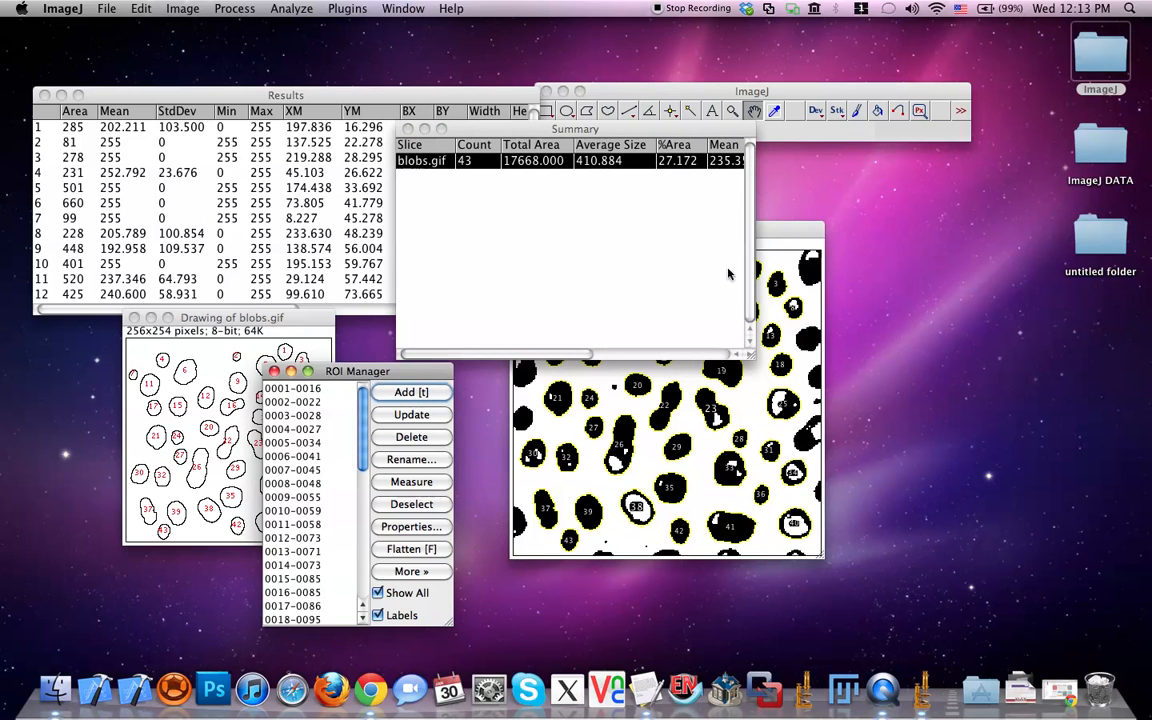
{"action": "left_click_drag", "start_coordinate": [785, 237], "coordinate": [771, 310]}
Step: Step down through the ROI list and back up to the first entry, checking each highlighted particle on the Blobs image
{"action": "left_click", "coordinate": [270, 403]}
{"action": "key", "text": "Down"}
{"action": "key", "text": "Down"}
{"action": "key", "text": "Down"}
{"action": "key", "text": "Down"}
{"action": "key", "text": "Down"}
{"action": "key", "text": "Down"}
{"action": "key", "text": "Down"}
{"action": "key", "text": "Down"}
{"action": "key", "text": "Down"}
{"action": "key", "text": "Down"}
{"action": "key", "text": "Down"}
{"action": "key", "text": "Down"}
{"action": "key", "text": "Down"}
{"action": "key", "text": "Down"}
{"action": "key", "text": "Down"}
{"action": "key", "text": "Up"}
{"action": "key", "text": "Up"}
{"action": "key", "text": "Up"}
{"action": "key", "text": "Up"}
{"action": "key", "text": "Up"}
{"action": "key", "text": "Up"}
{"action": "key", "text": "Up"}
{"action": "key", "text": "Up"}
{"action": "key", "text": "Up"}
{"action": "key", "text": "Up"}
{"action": "key", "text": "Up"}
{"action": "key", "text": "Up"}
{"action": "key", "text": "Up"}
{"action": "key", "text": "Up"}
{"action": "key", "text": "Up"}
{"action": "key", "text": "Up"}
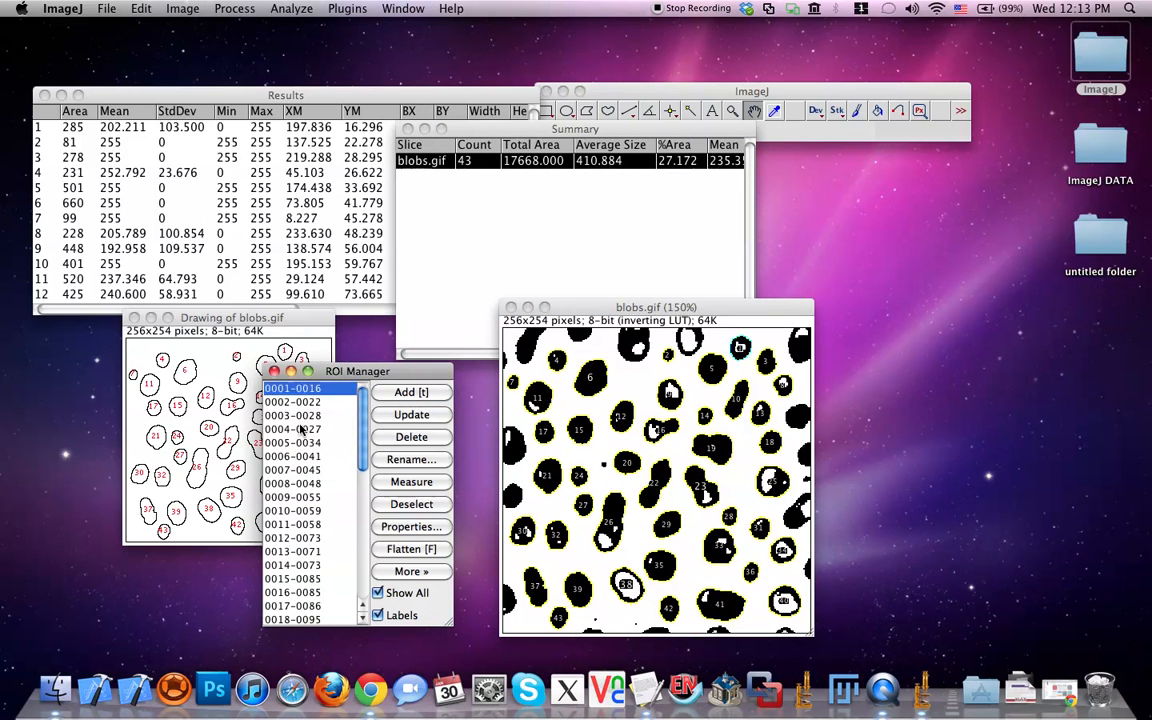
Step: Select the last ROI and each of the first five ROIs in turn to locate their particles on the Blobs image
{"action": "left_click_drag", "start_coordinate": [357, 398], "coordinate": [352, 560]}
{"action": "left_click", "coordinate": [285, 618]}
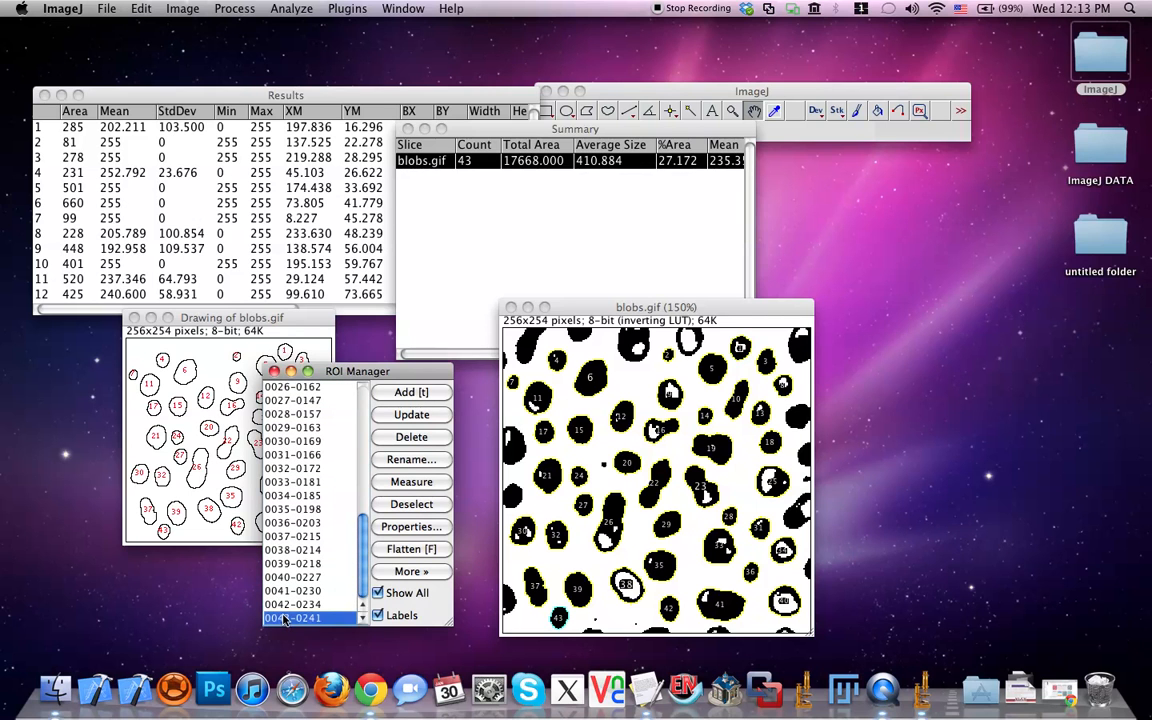
{"action": "left_click_drag", "start_coordinate": [360, 540], "coordinate": [356, 390]}
{"action": "left_click", "coordinate": [322, 389]}
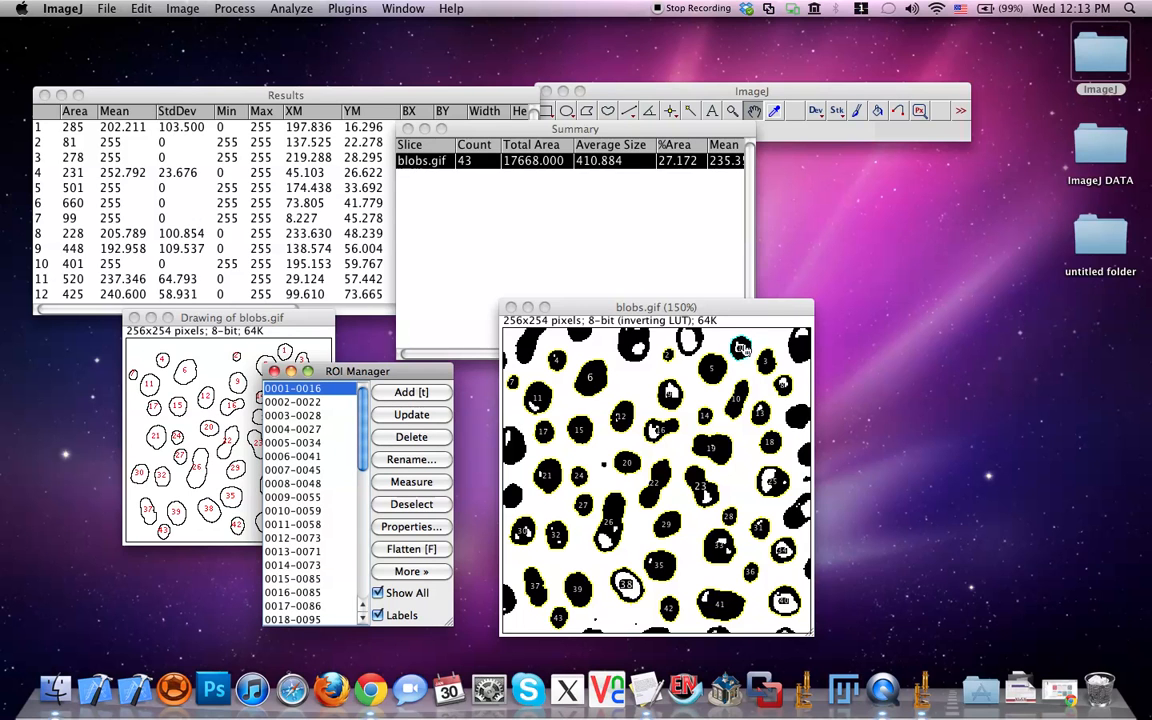
{"action": "left_click", "coordinate": [316, 403]}
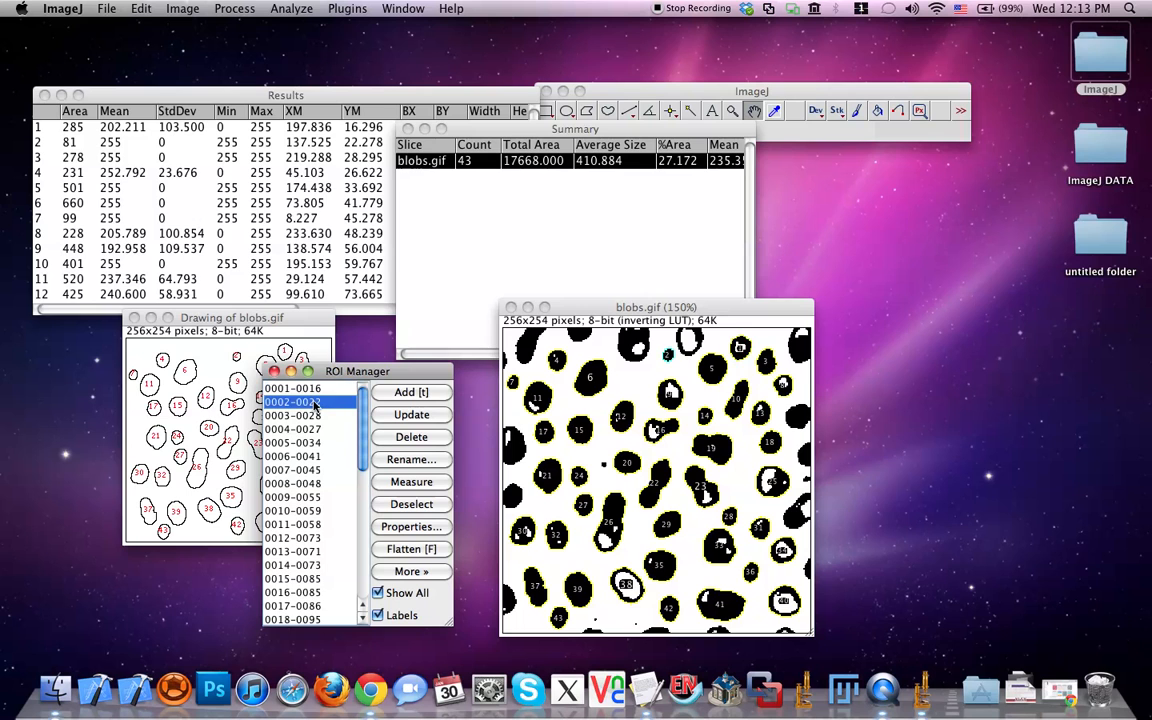
{"action": "left_click", "coordinate": [306, 416]}
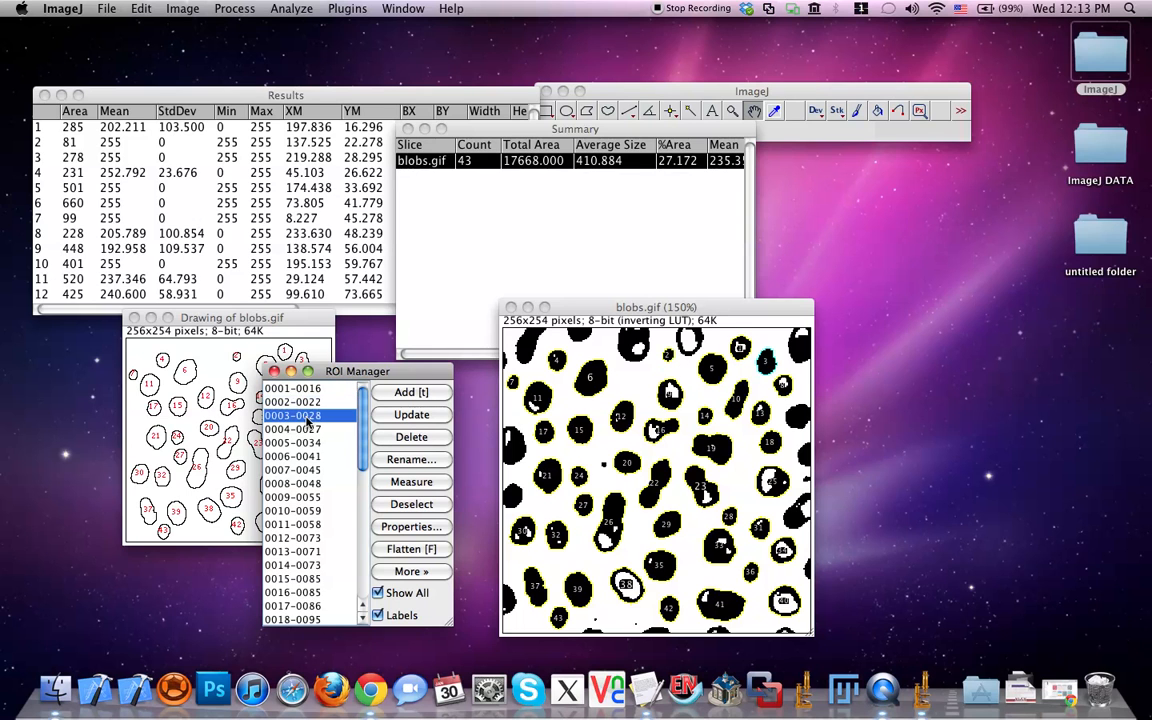
{"action": "left_click", "coordinate": [308, 429]}
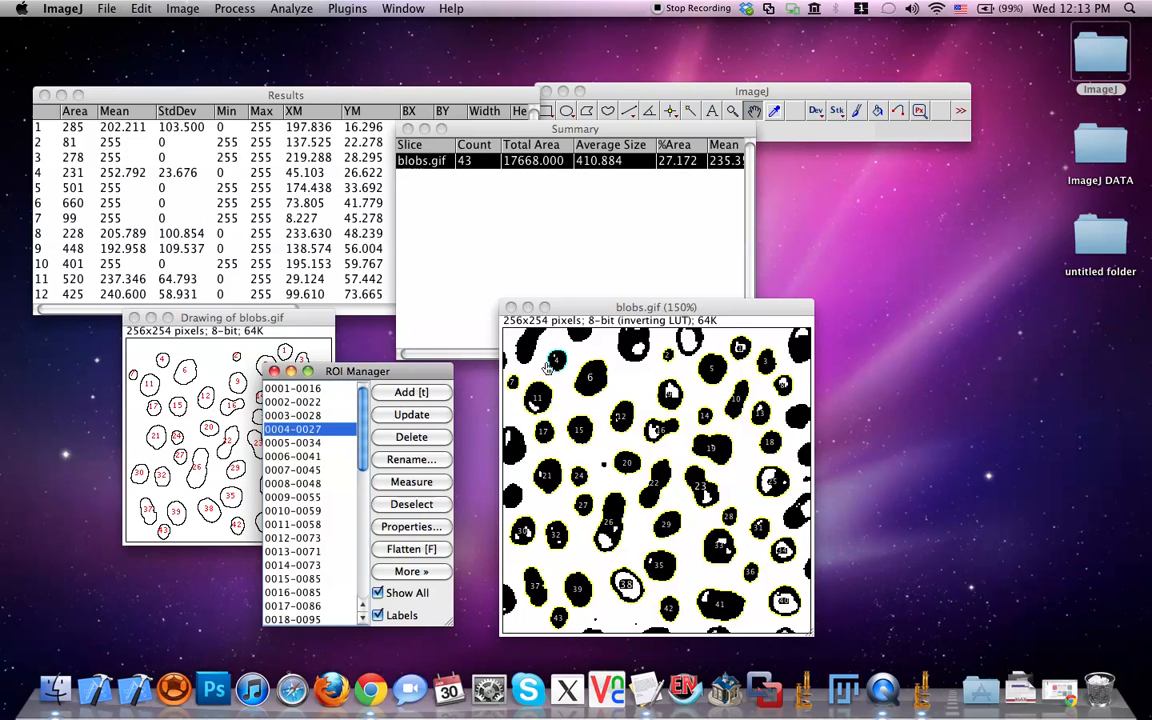
{"action": "left_click", "coordinate": [312, 443]}
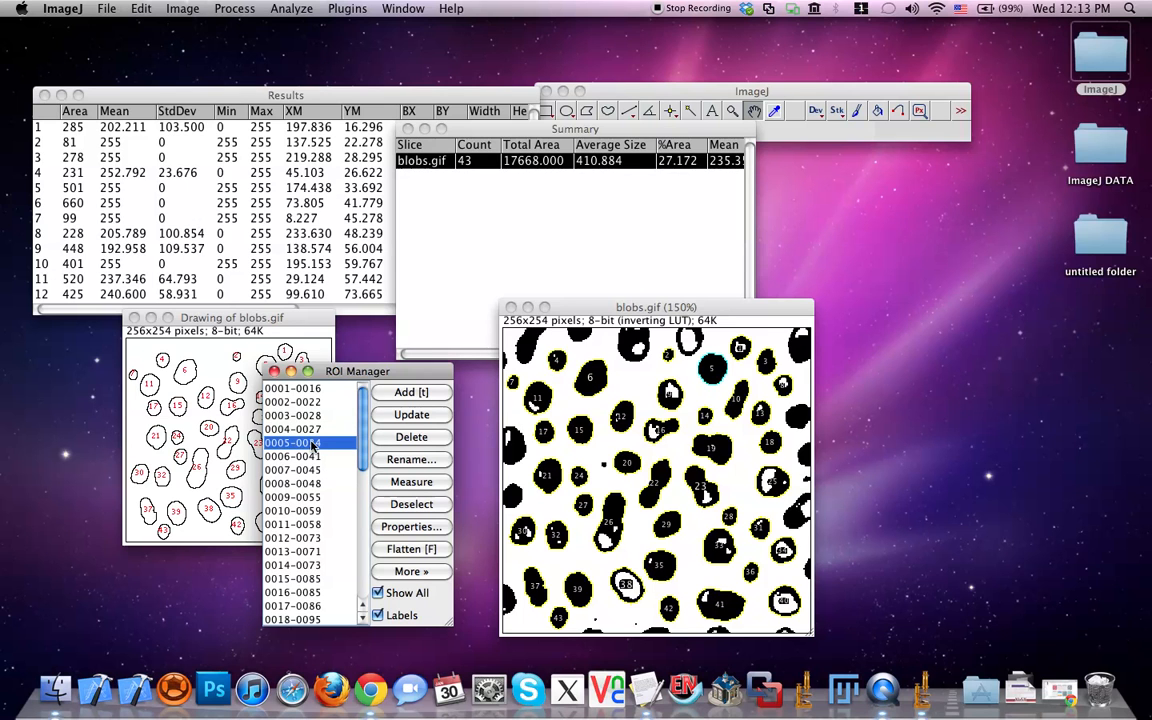
Step: Look through the particle measurements in the results table, and select all the rows and clear them
{"action": "left_click", "coordinate": [126, 236]}
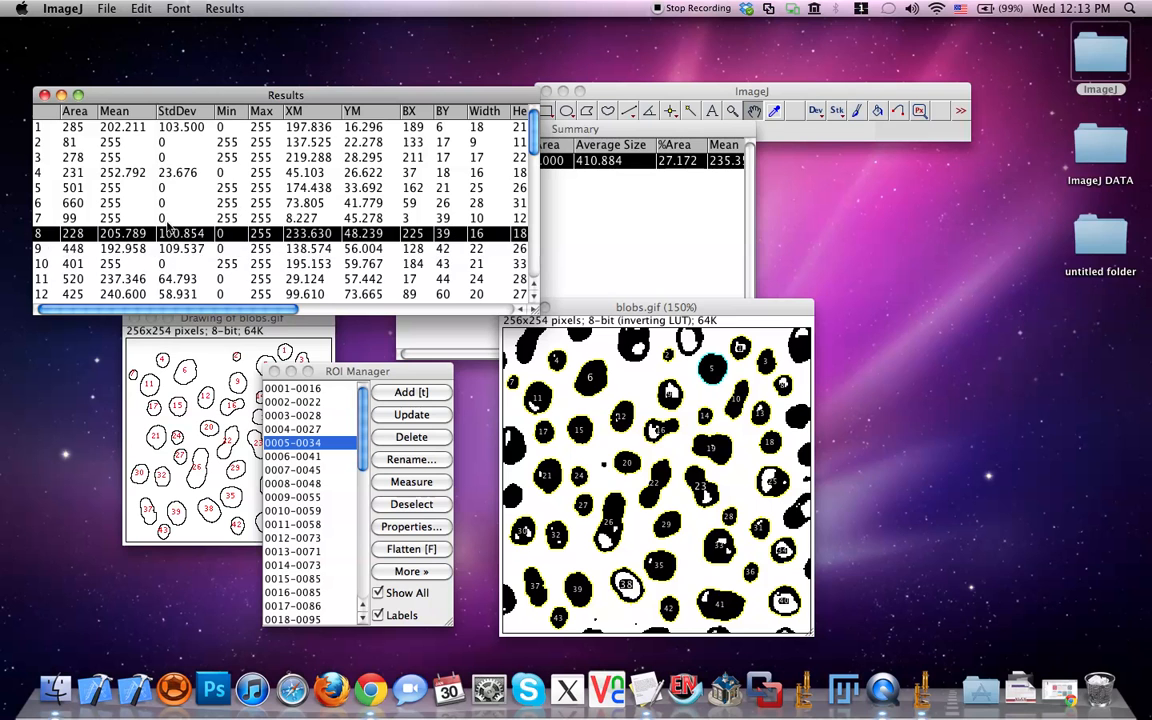
{"action": "right_click", "coordinate": [156, 122]}
{"action": "scroll", "coordinate": [125, 150], "scroll_direction": "down", "scroll_amount": 4}
{"action": "scroll", "coordinate": [120, 155], "scroll_direction": "down", "scroll_amount": 4}
{"action": "left_click", "coordinate": [88, 202]}
{"action": "scroll", "coordinate": [90, 205], "scroll_direction": "up", "scroll_amount": 10}
{"action": "right_click", "coordinate": [92, 192]}
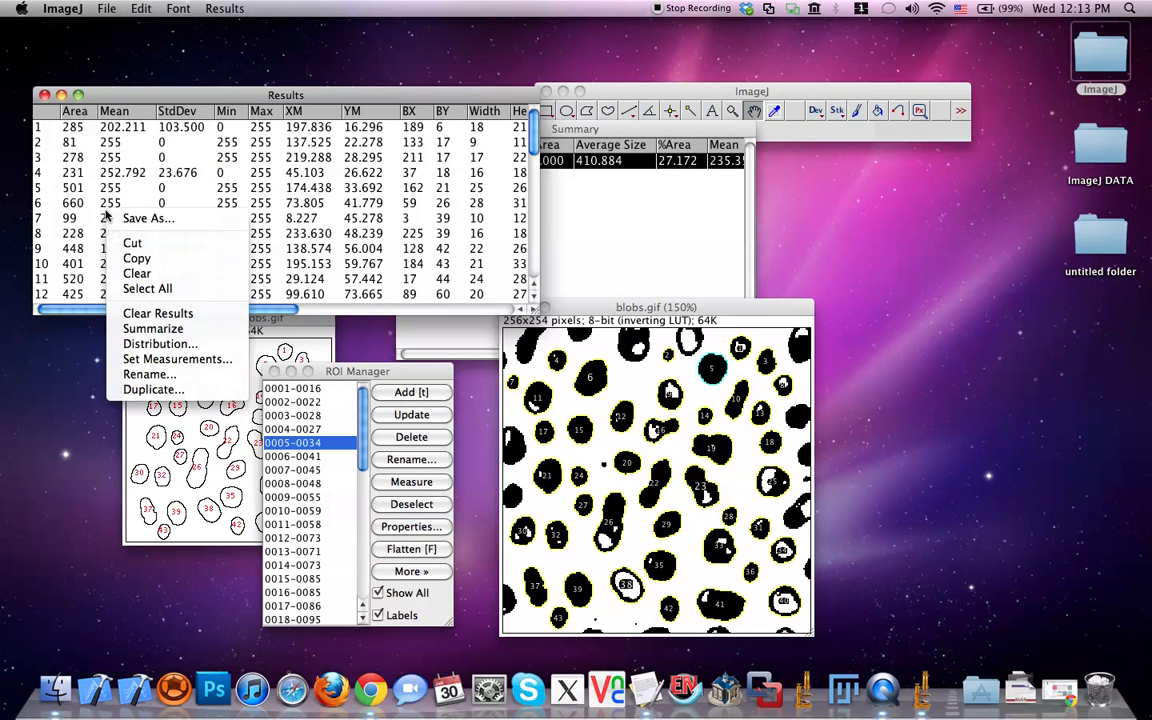
{"action": "right_click", "coordinate": [143, 208]}
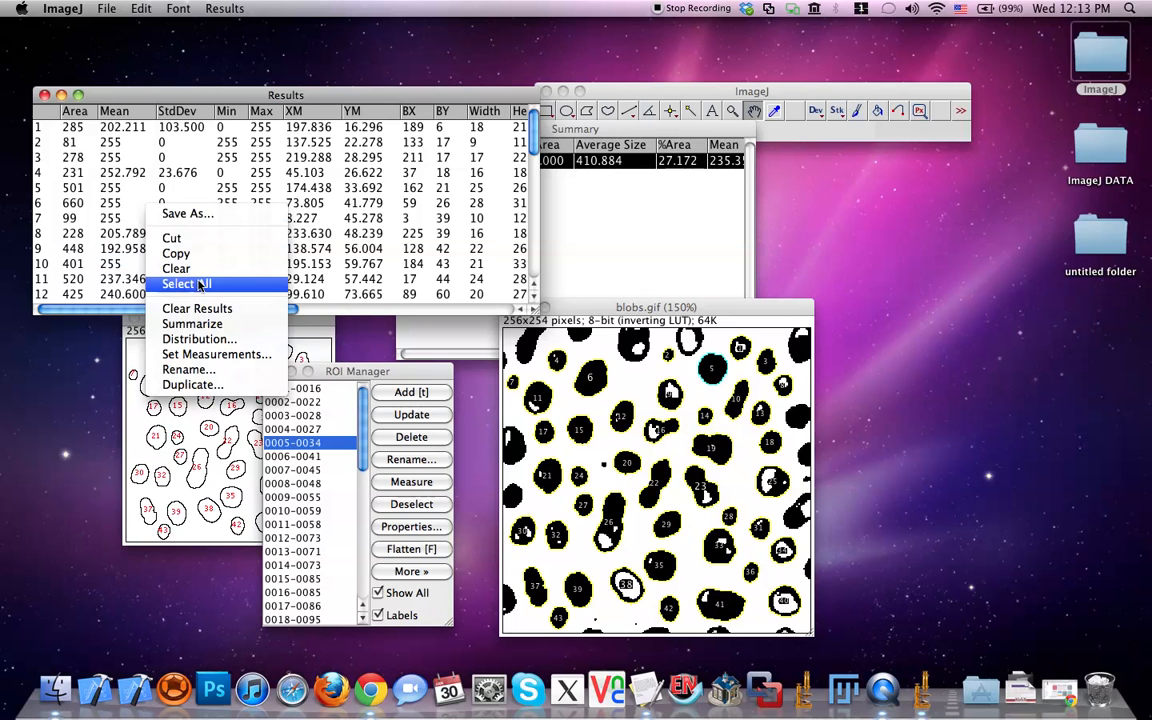
{"action": "left_click", "coordinate": [190, 283]}
{"action": "right_click", "coordinate": [190, 222]}
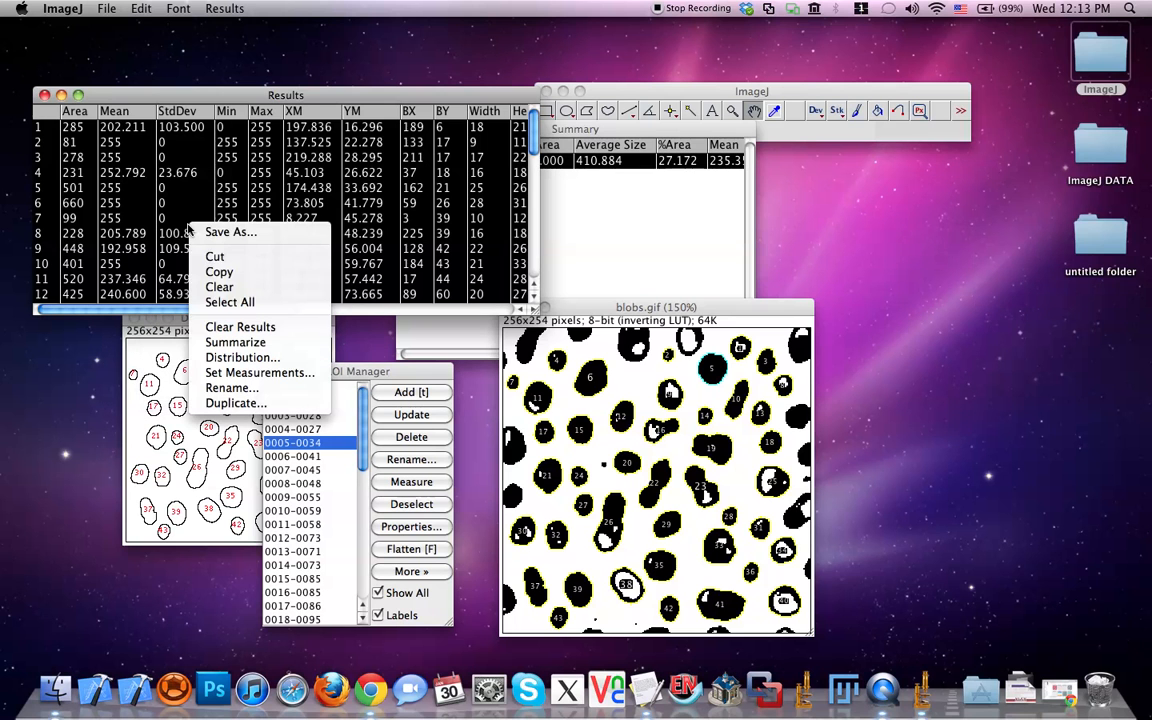
{"action": "left_click", "coordinate": [220, 287]}
Step: Measure the first ROI on its own, and measure ROIs 0003-0028 through 0008-0048 together
{"action": "left_click", "coordinate": [295, 388]}
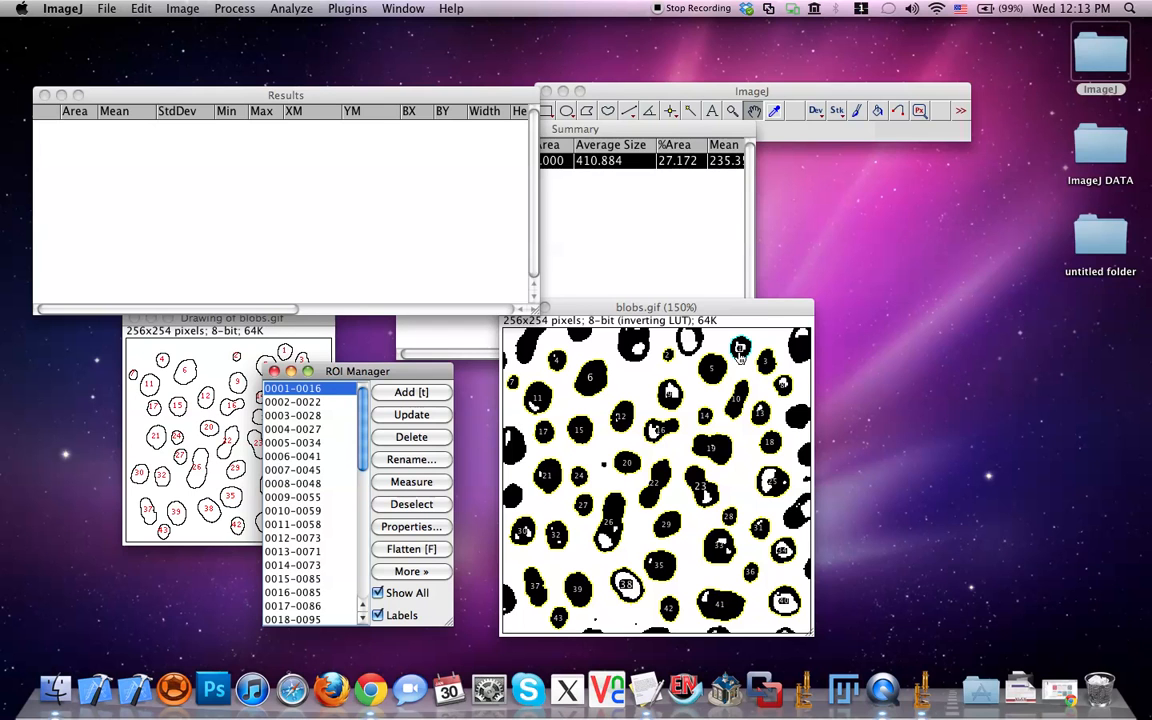
{"action": "left_click", "coordinate": [413, 482]}
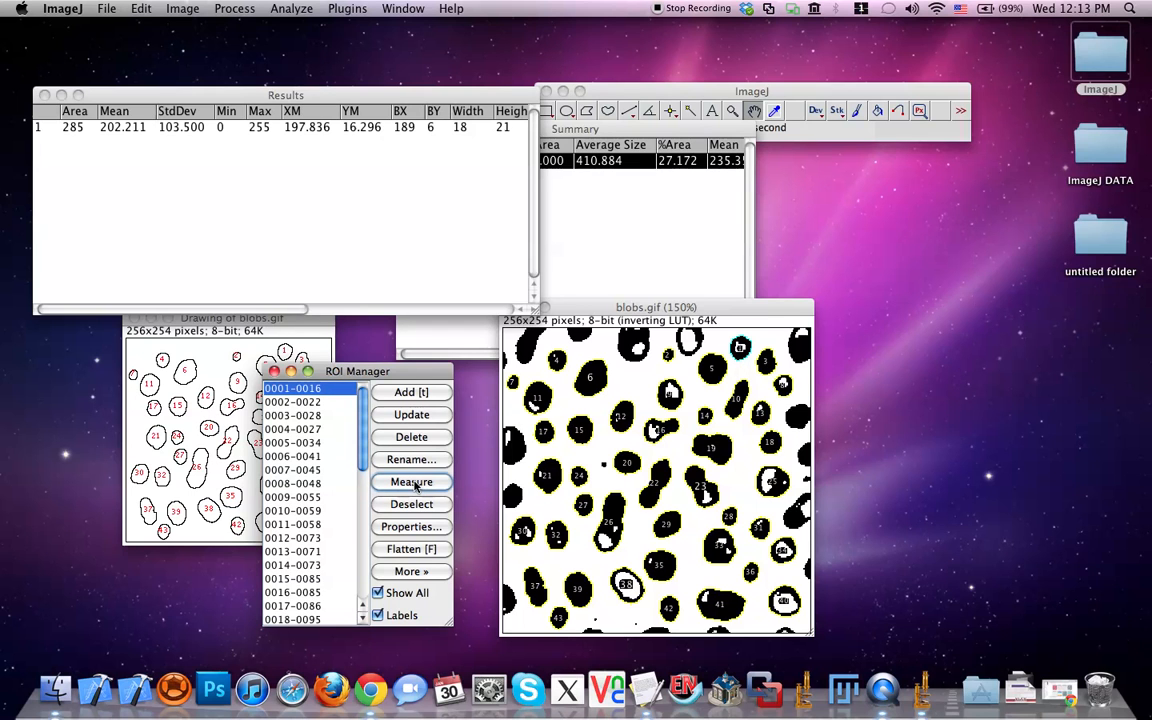
{"action": "left_click", "coordinate": [300, 429]}
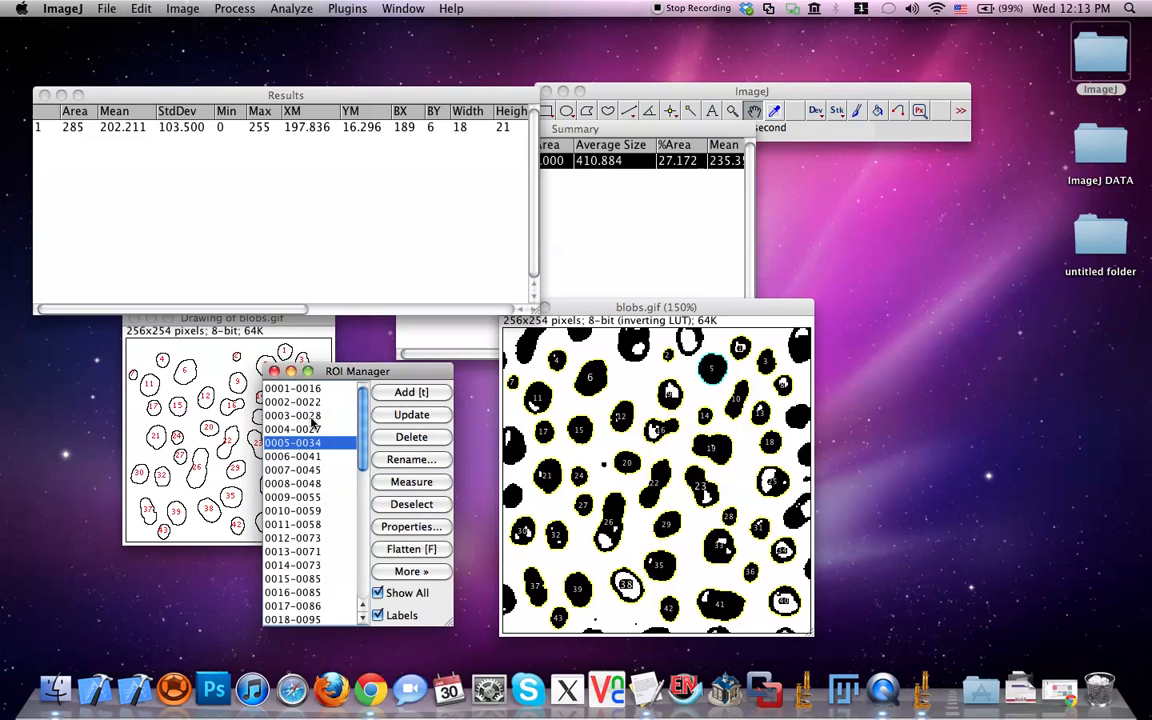
{"action": "left_click", "coordinate": [309, 416]}
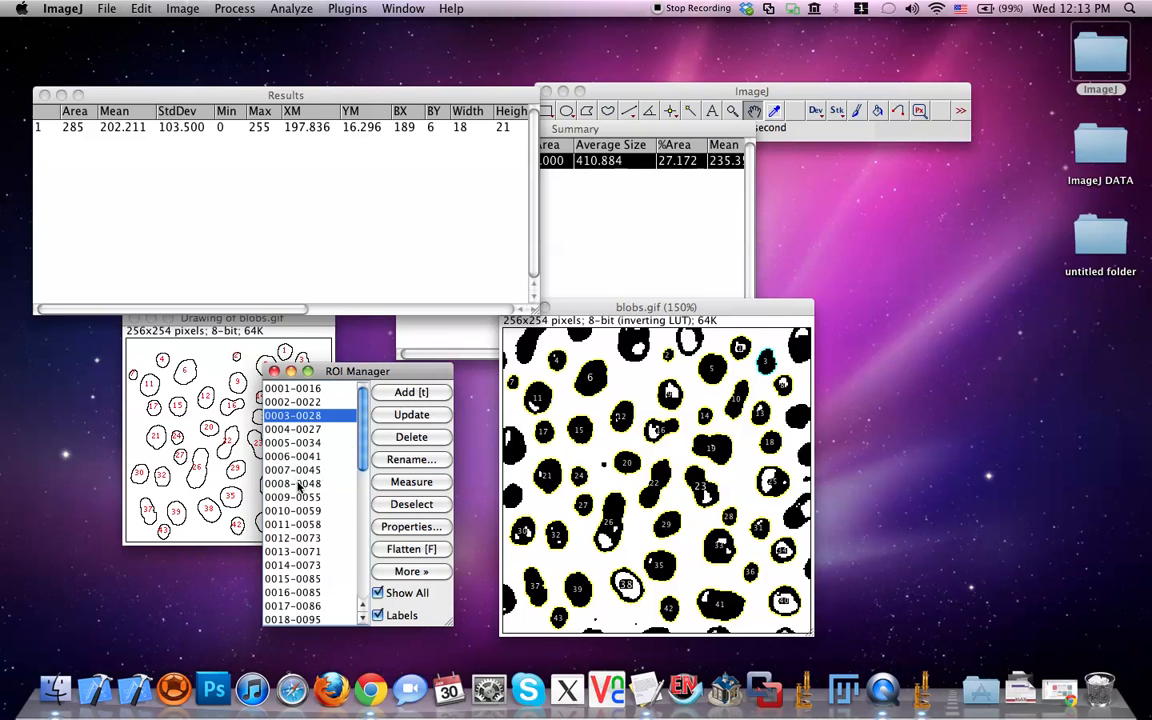
{"action": "left_click", "coordinate": [298, 485], "text": "shift"}
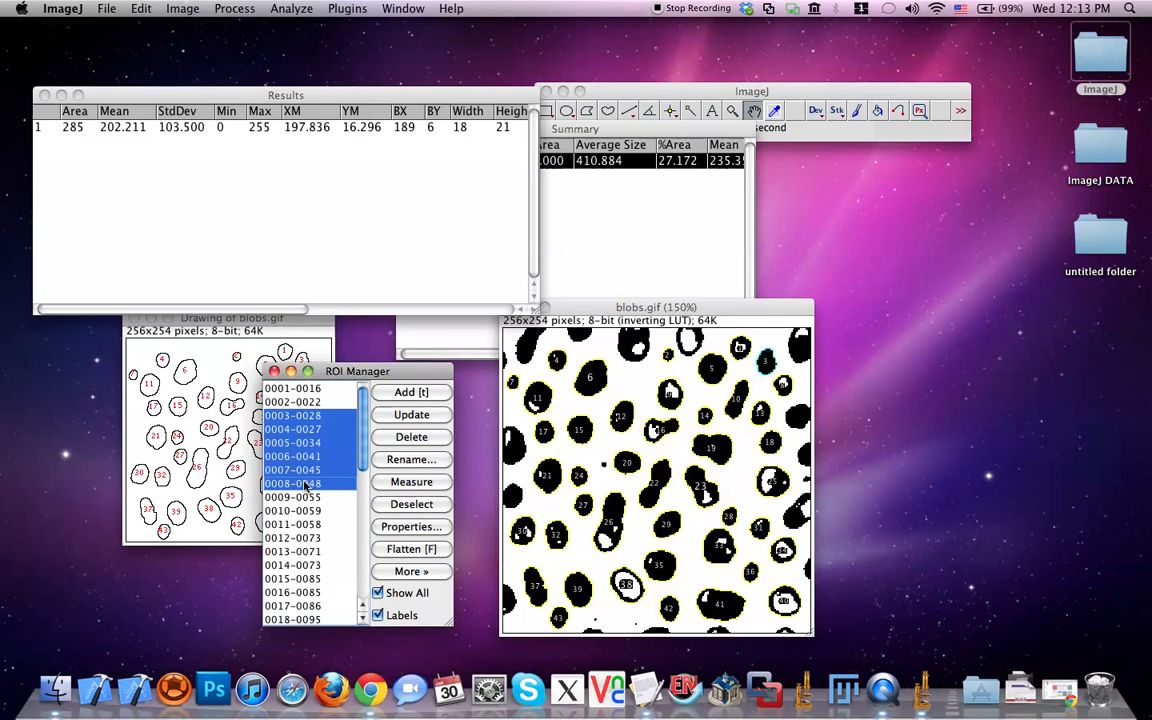
{"action": "left_click", "coordinate": [411, 483]}
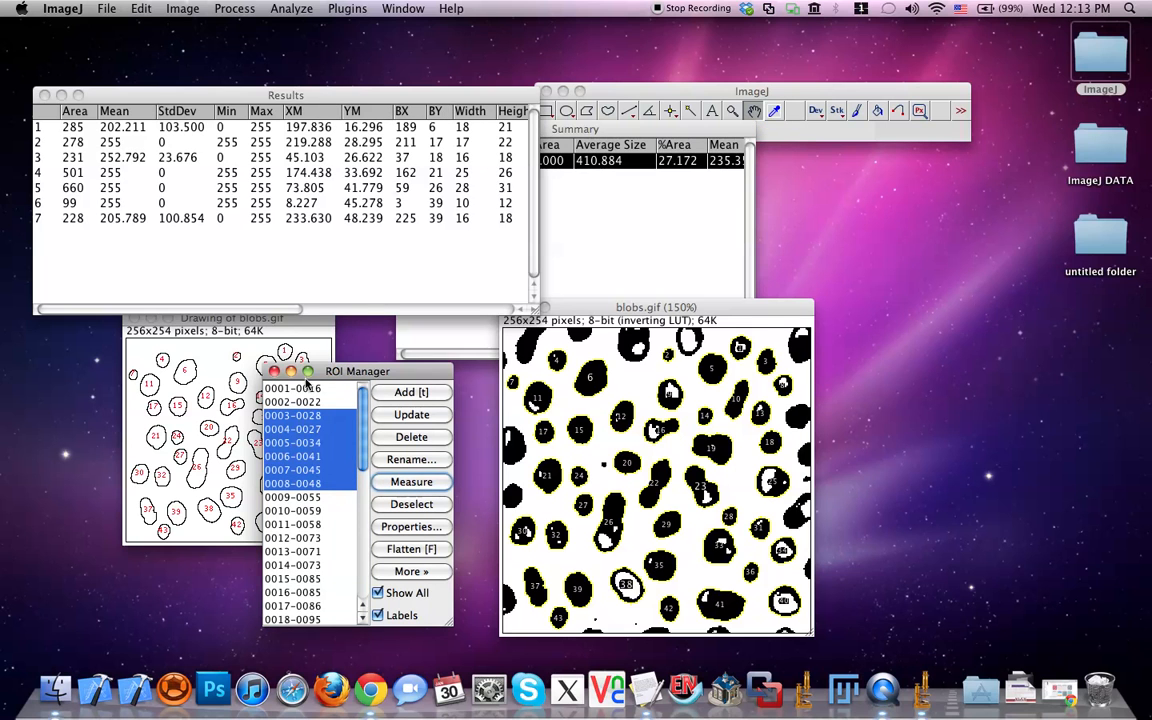
Step: Examine the second row of the new measurements, and highlight the second and sixth ROIs on the Blobs image
{"action": "left_click", "coordinate": [62, 203]}
{"action": "left_click", "coordinate": [62, 203]}
{"action": "left_click", "coordinate": [83, 142]}
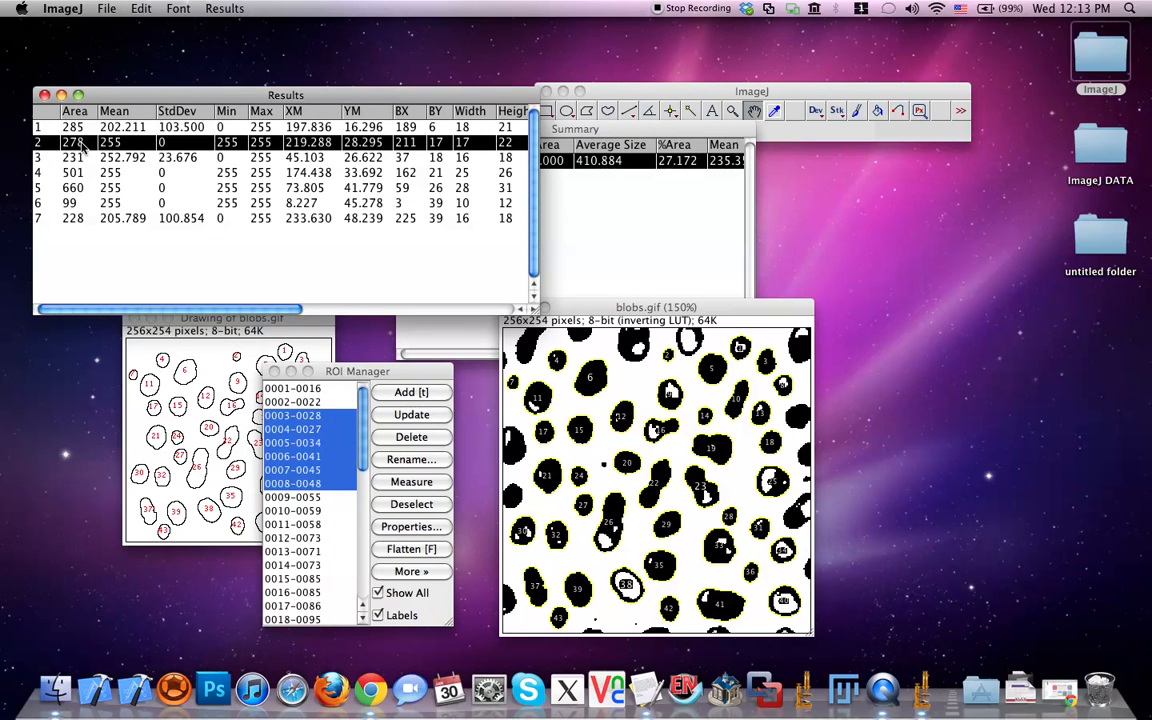
{"action": "left_click", "coordinate": [291, 401]}
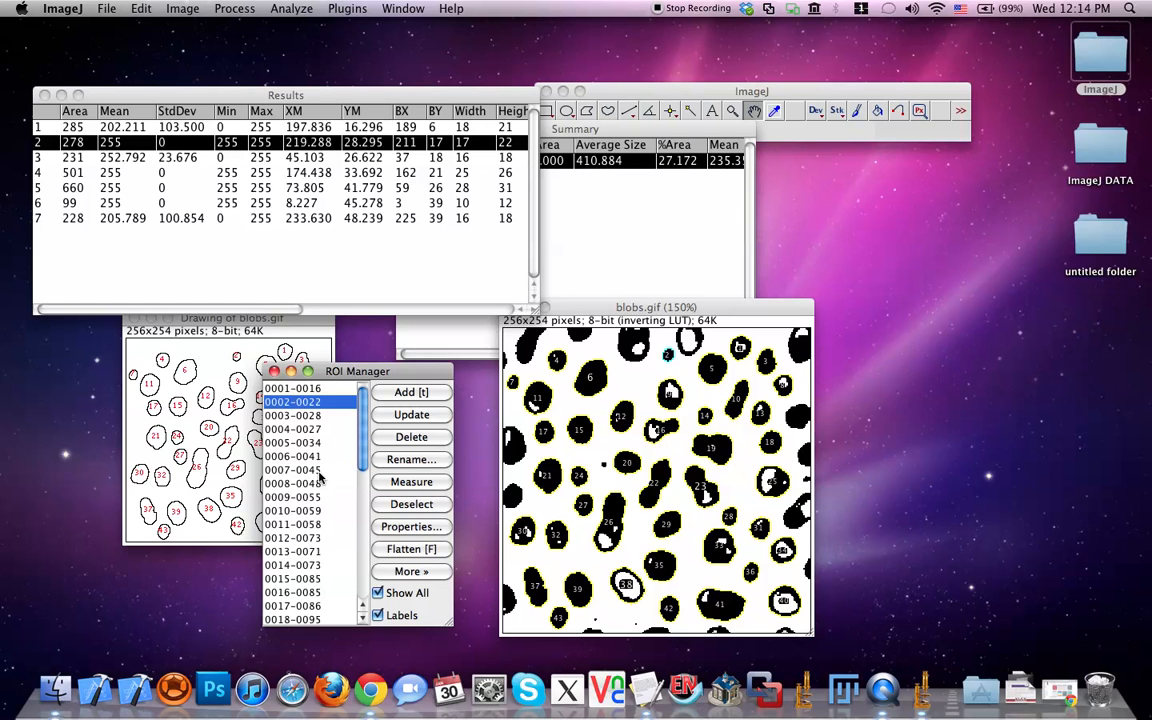
{"action": "left_click", "coordinate": [305, 456]}
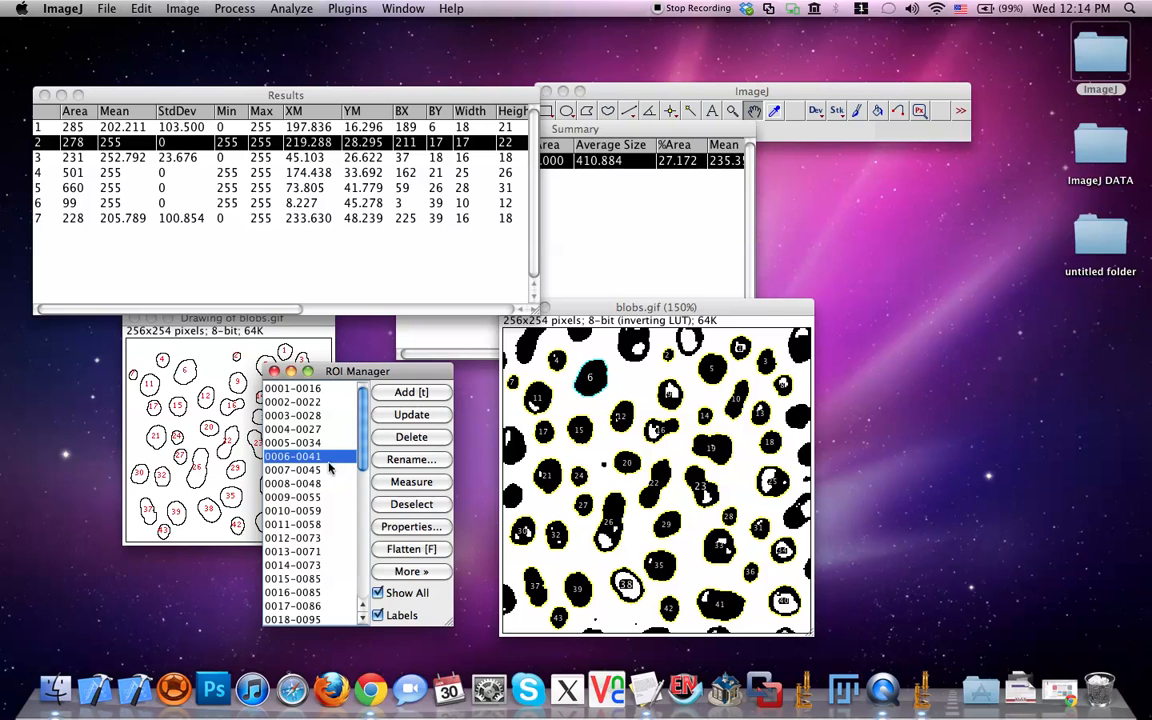
Step: Deselect all the ROIs and save the complete set as RoiSet in the ImageJ DATA folder
{"action": "left_click", "coordinate": [408, 506]}
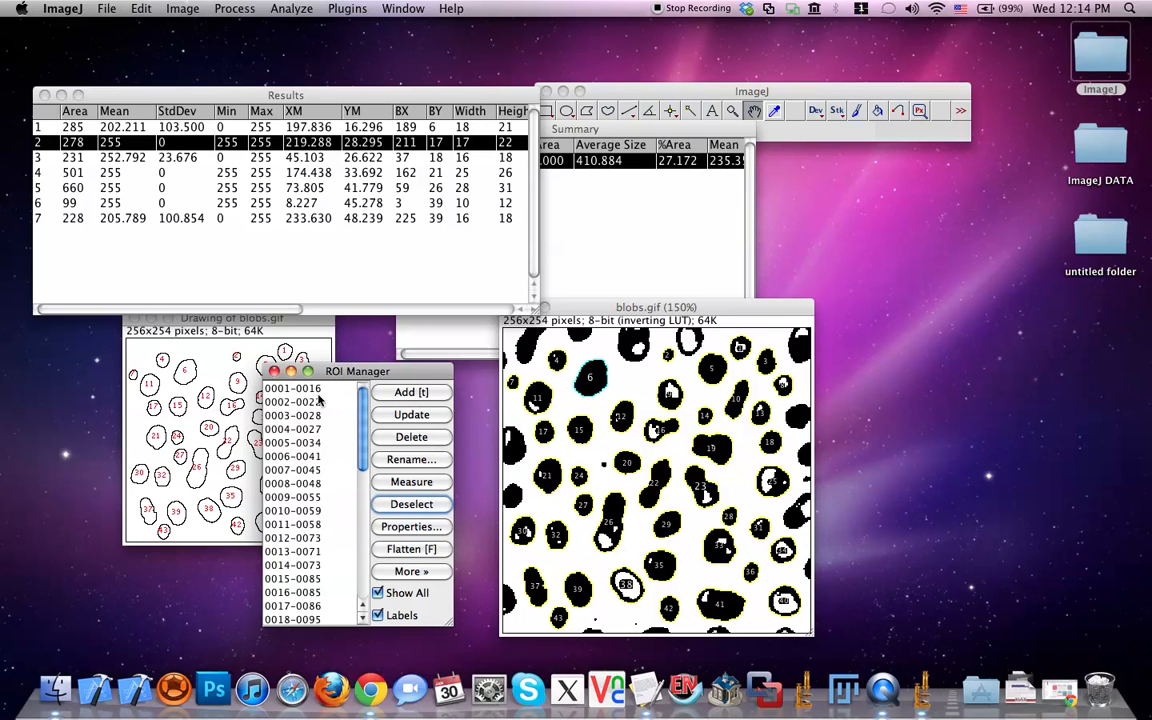
{"action": "left_click", "coordinate": [411, 571]}
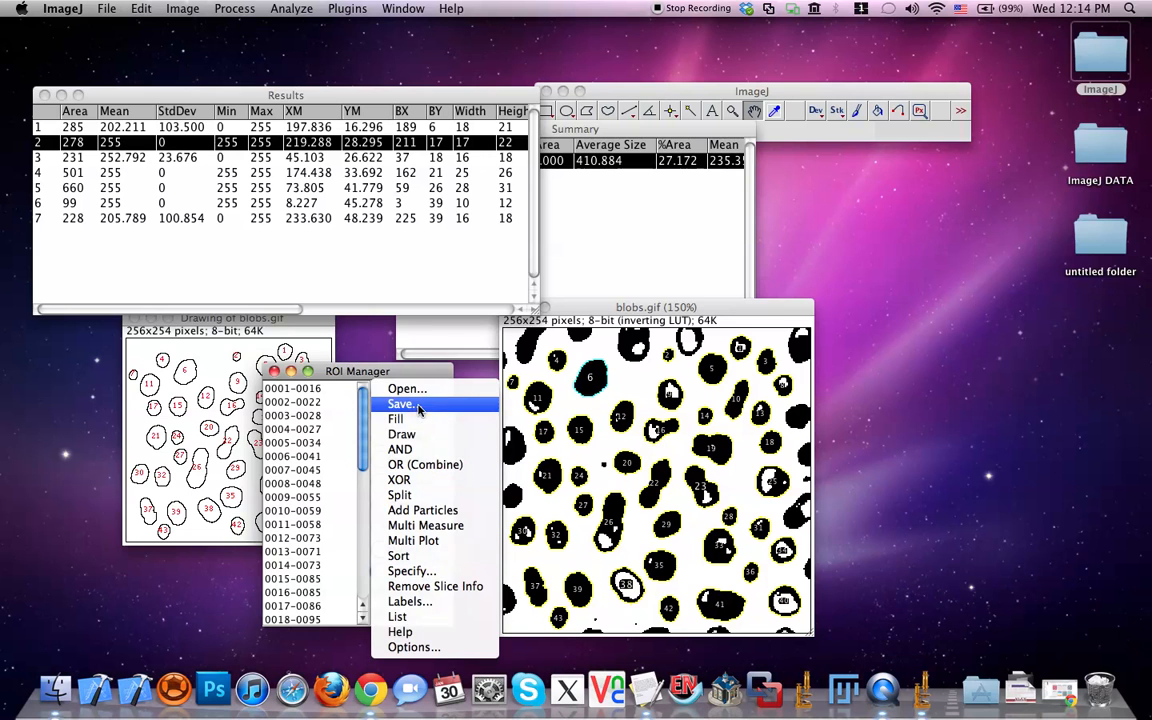
{"action": "left_click", "coordinate": [408, 403]}
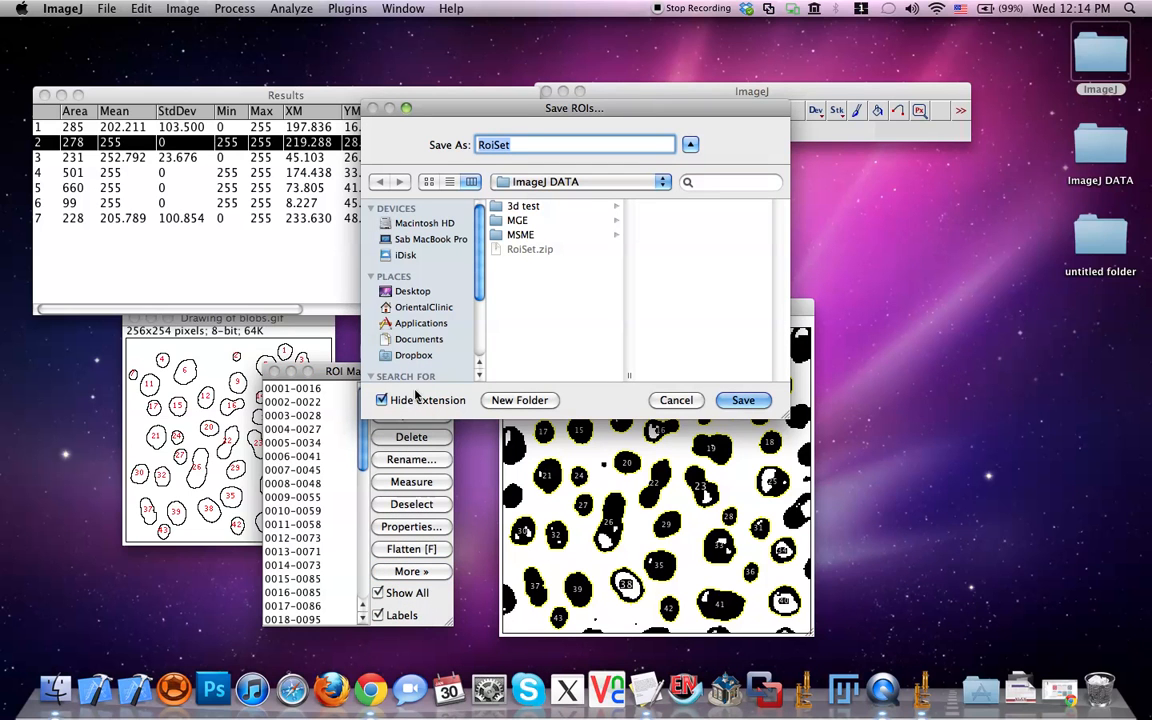
{"action": "left_click", "coordinate": [744, 401]}
{"action": "left_click", "coordinate": [688, 214]}
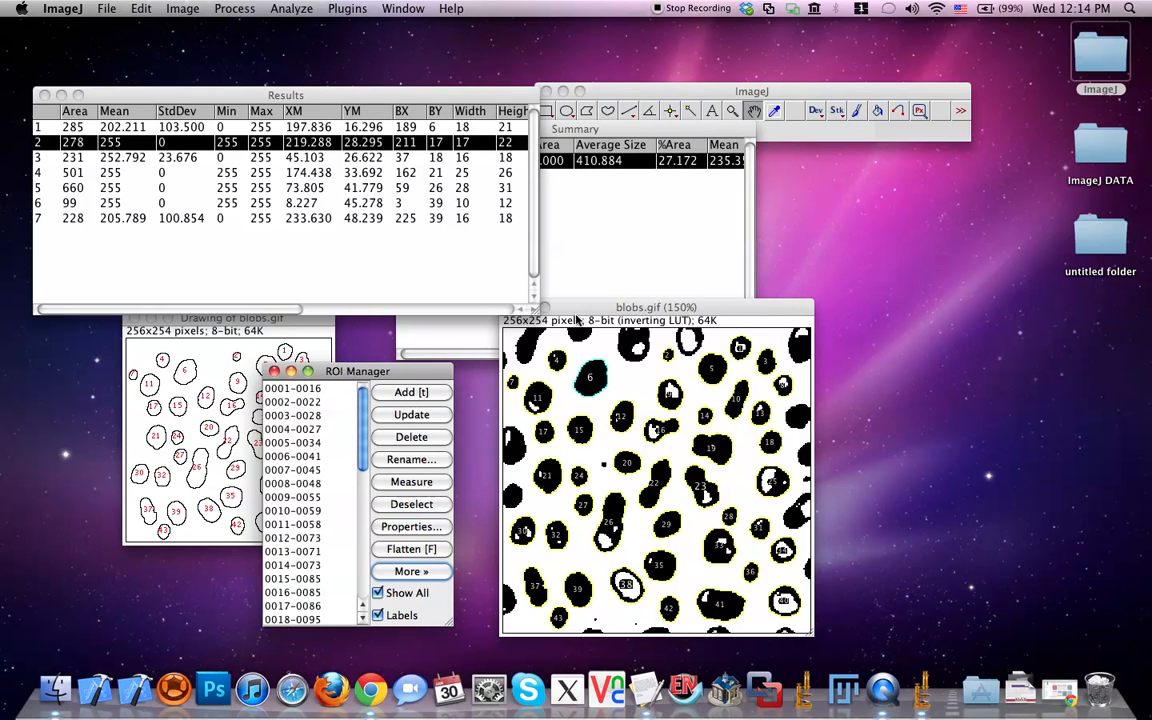
Step: Close the ROI Manager, leaving the Blobs image open
{"action": "left_click", "coordinate": [588, 308]}
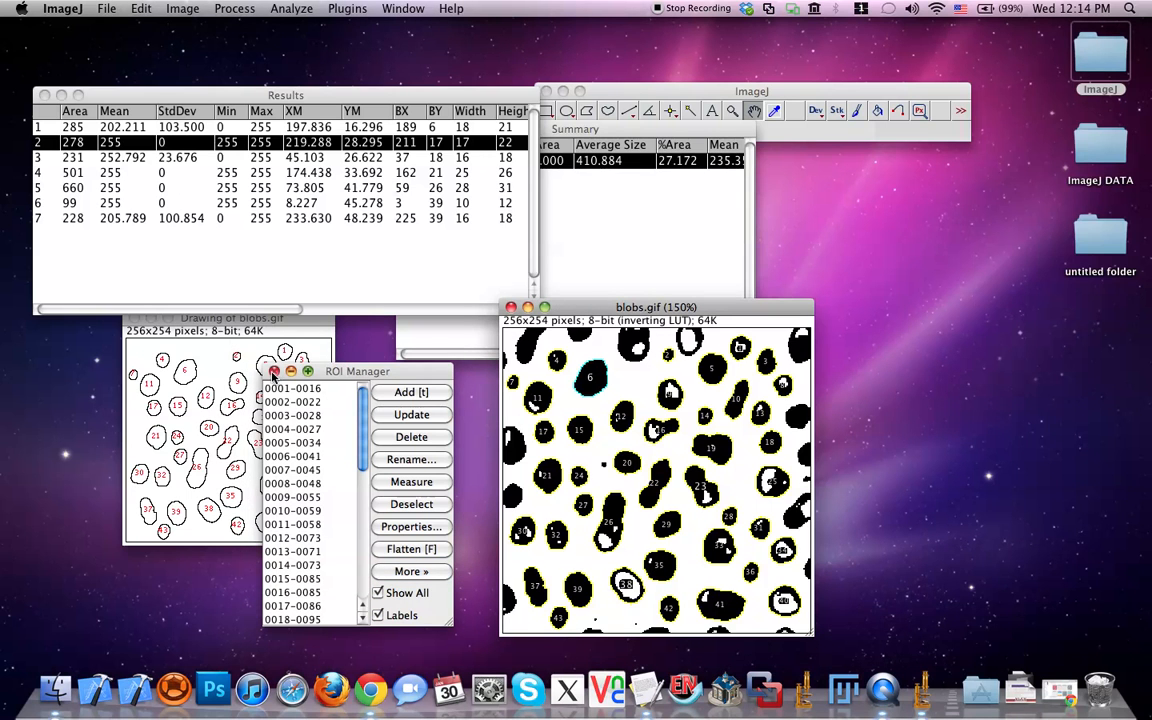
{"action": "left_click", "coordinate": [273, 374]}
{"action": "left_click", "coordinate": [652, 229]}
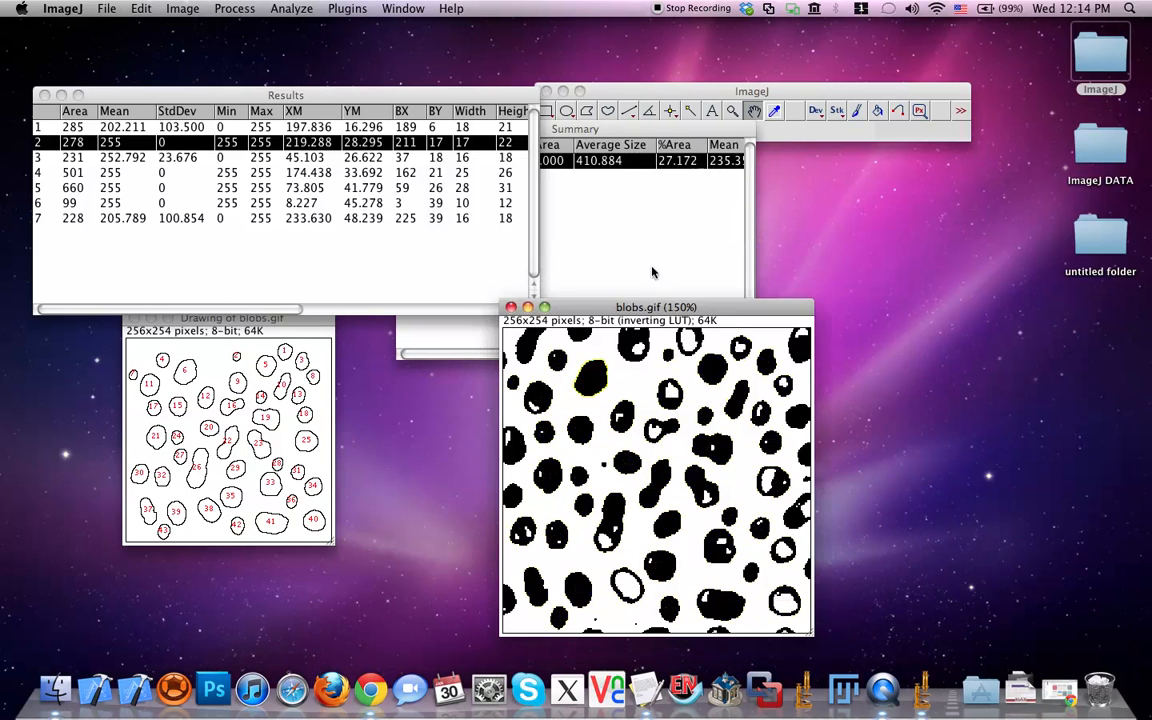
Step: Close the thresholded Blobs image and the drawing of its particle outlines
{"action": "left_click_drag", "start_coordinate": [654, 307], "coordinate": [524, 300]}
{"action": "left_click", "coordinate": [597, 221]}
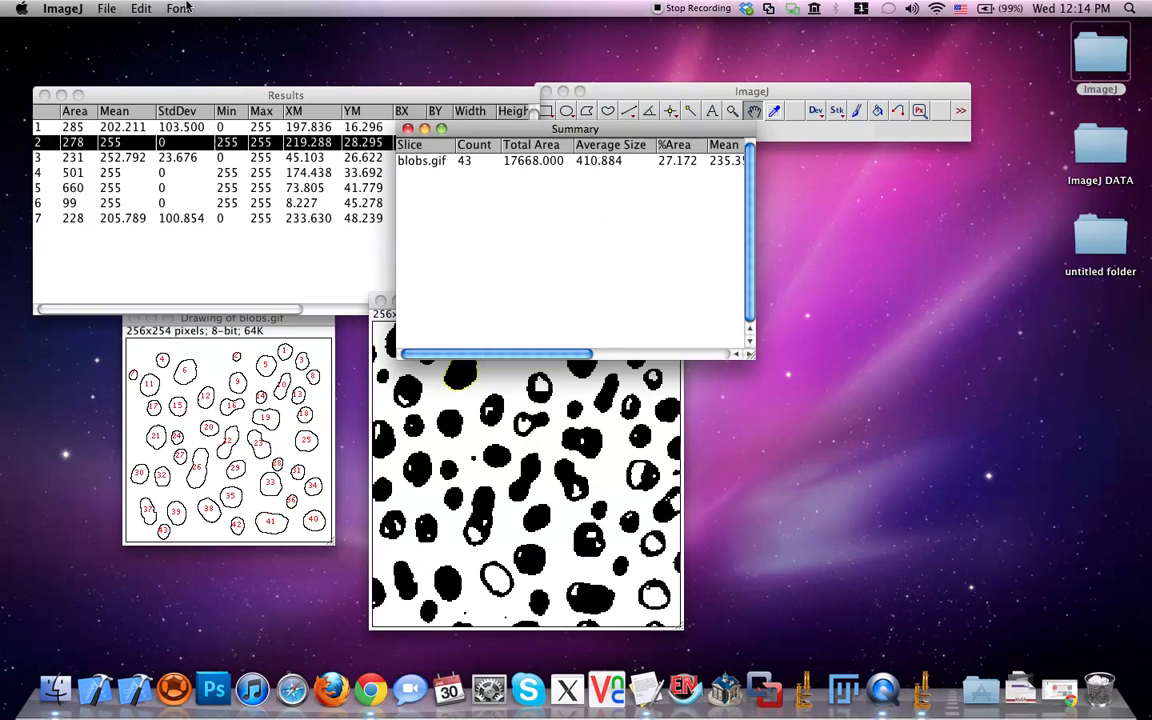
{"action": "left_click", "coordinate": [717, 100]}
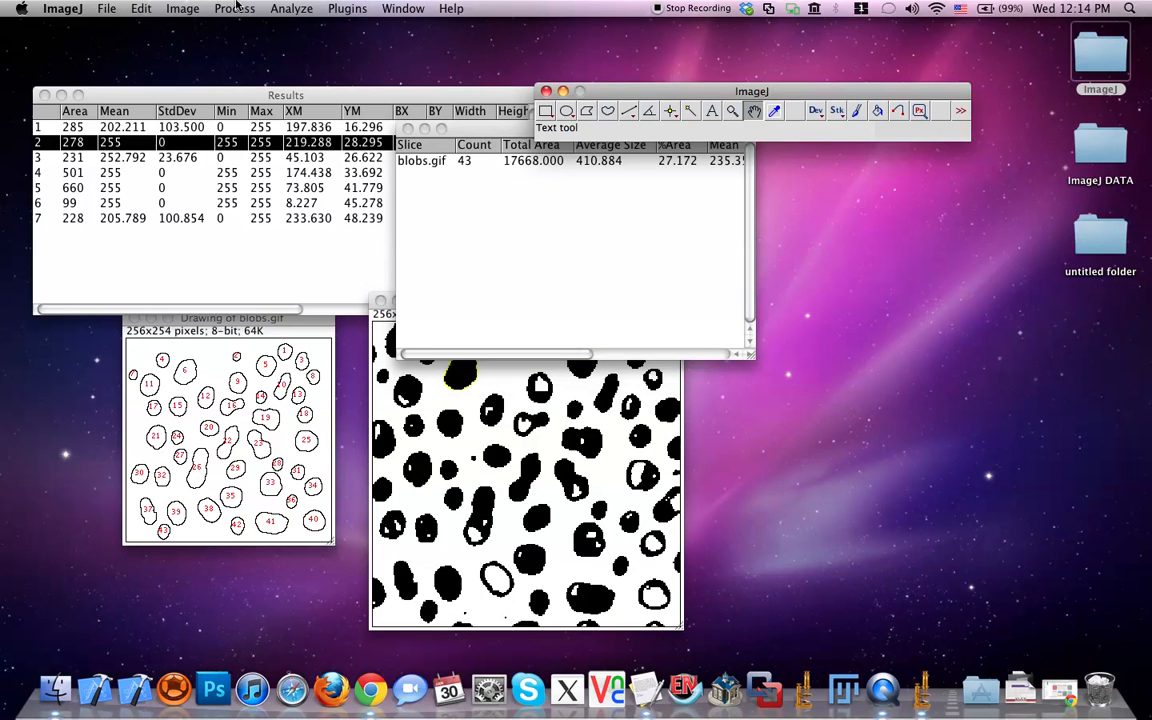
{"action": "left_click", "coordinate": [104, 9]}
{"action": "left_click", "coordinate": [470, 377]}
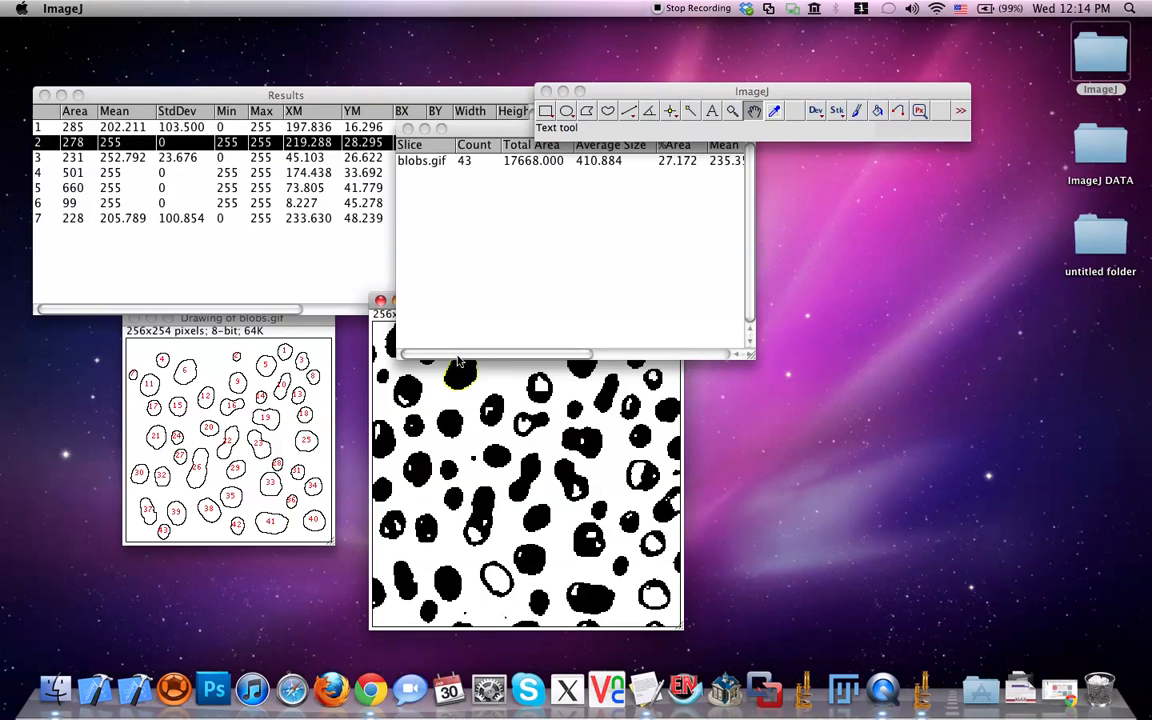
{"action": "left_click", "coordinate": [380, 301]}
{"action": "left_click", "coordinate": [133, 318]}
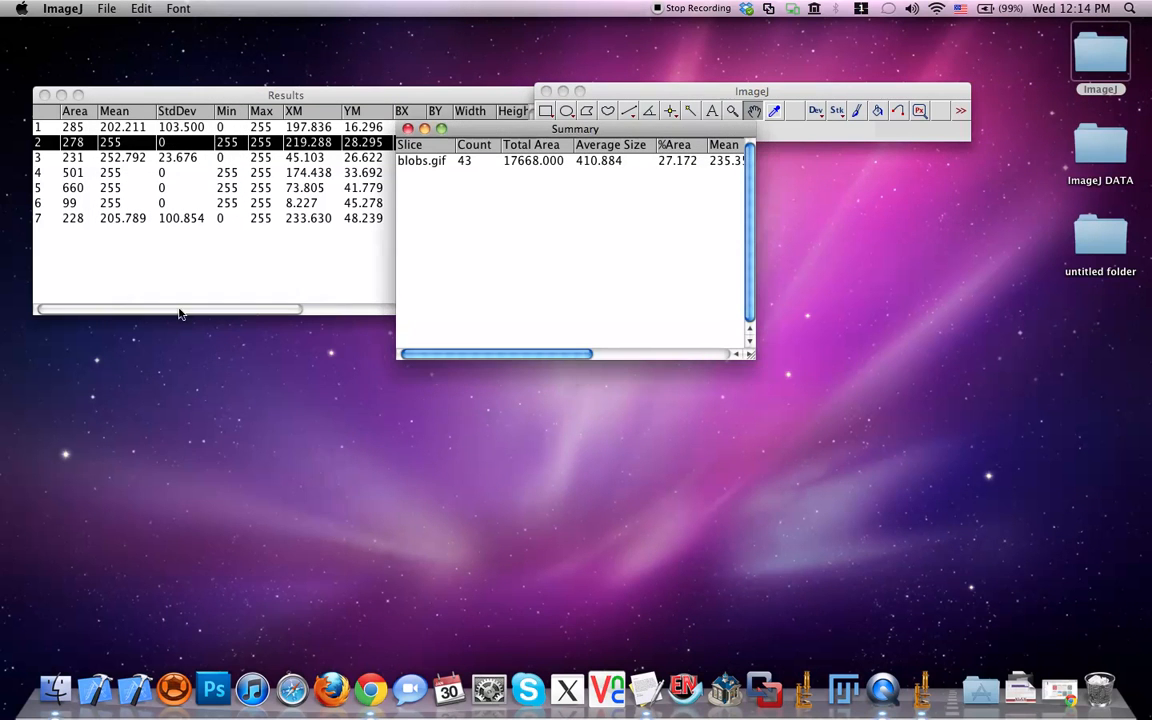
Step: Close the Summary and Results tables
{"action": "key", "text": "super+w"}
{"action": "left_click", "coordinate": [345, 202]}
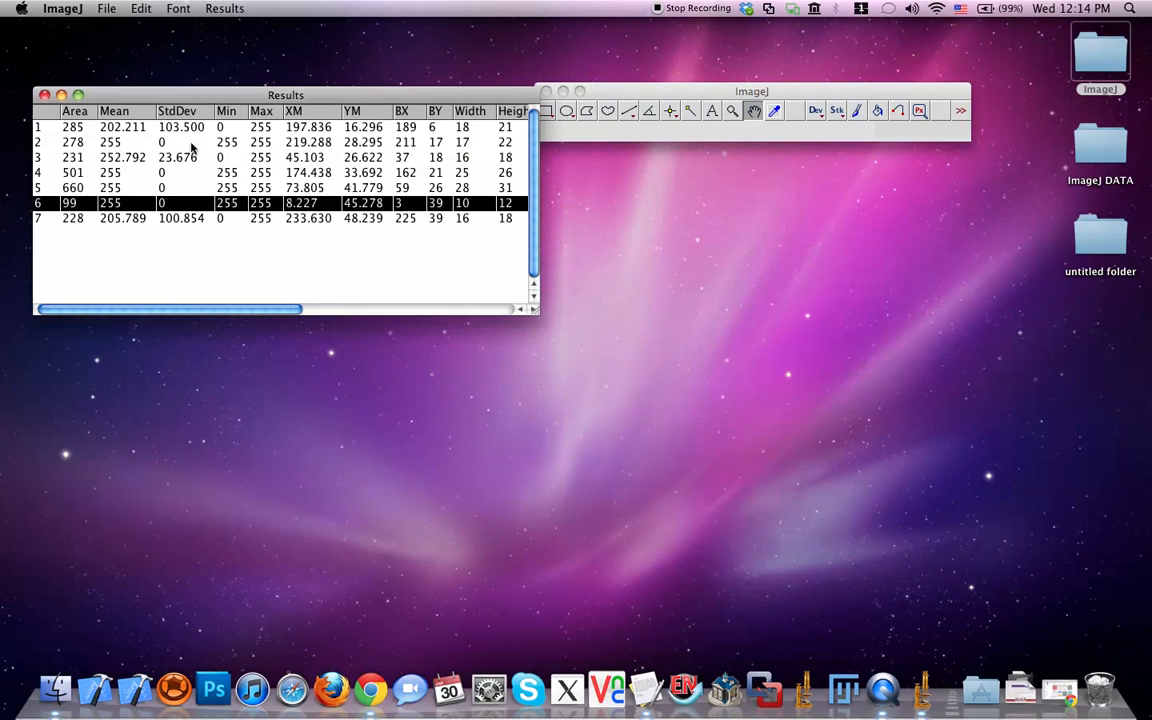
{"action": "left_click", "coordinate": [45, 95]}
{"action": "left_click", "coordinate": [510, 231]}
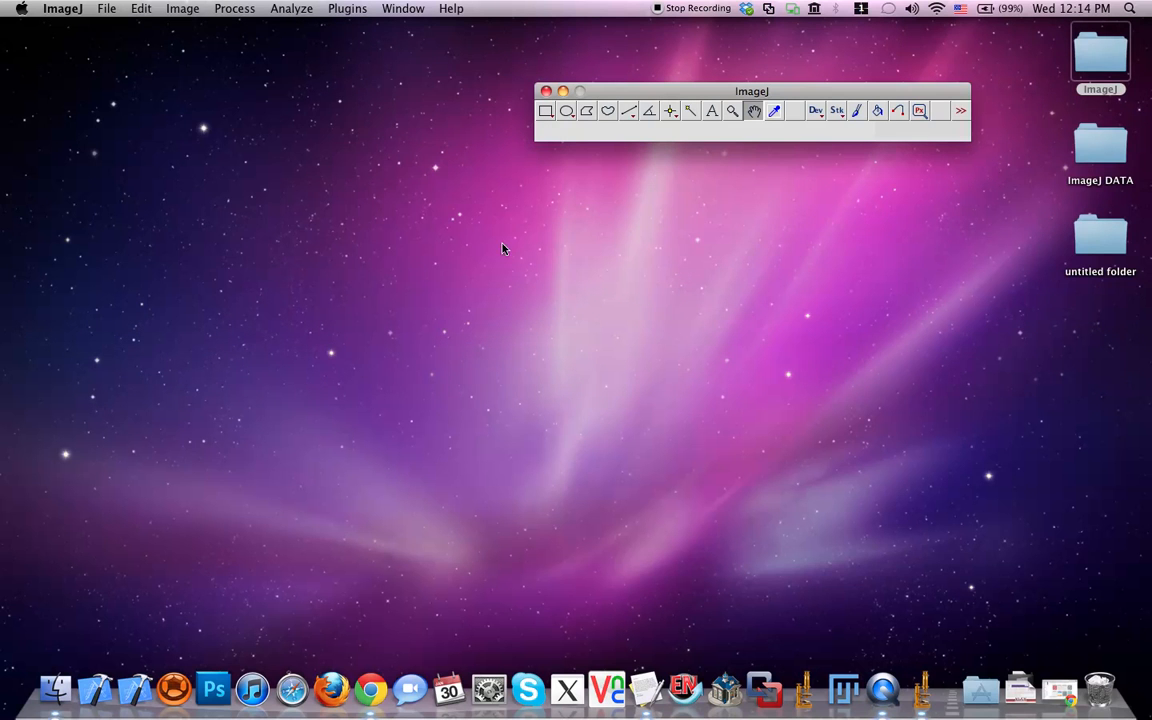
Step: Open a fresh copy of the Blobs sample image, move it to the middle of the desktop and enlarge it to 150%
{"action": "left_click", "coordinate": [106, 8]}
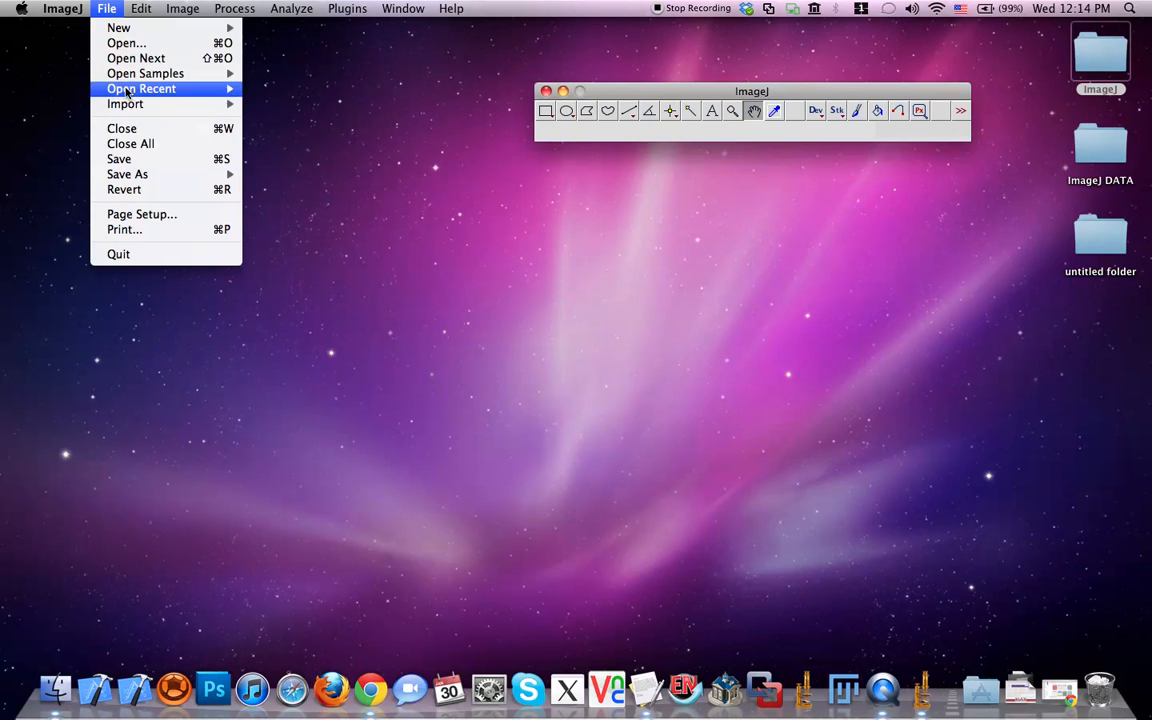
{"action": "mouse_move", "coordinate": [155, 76]}
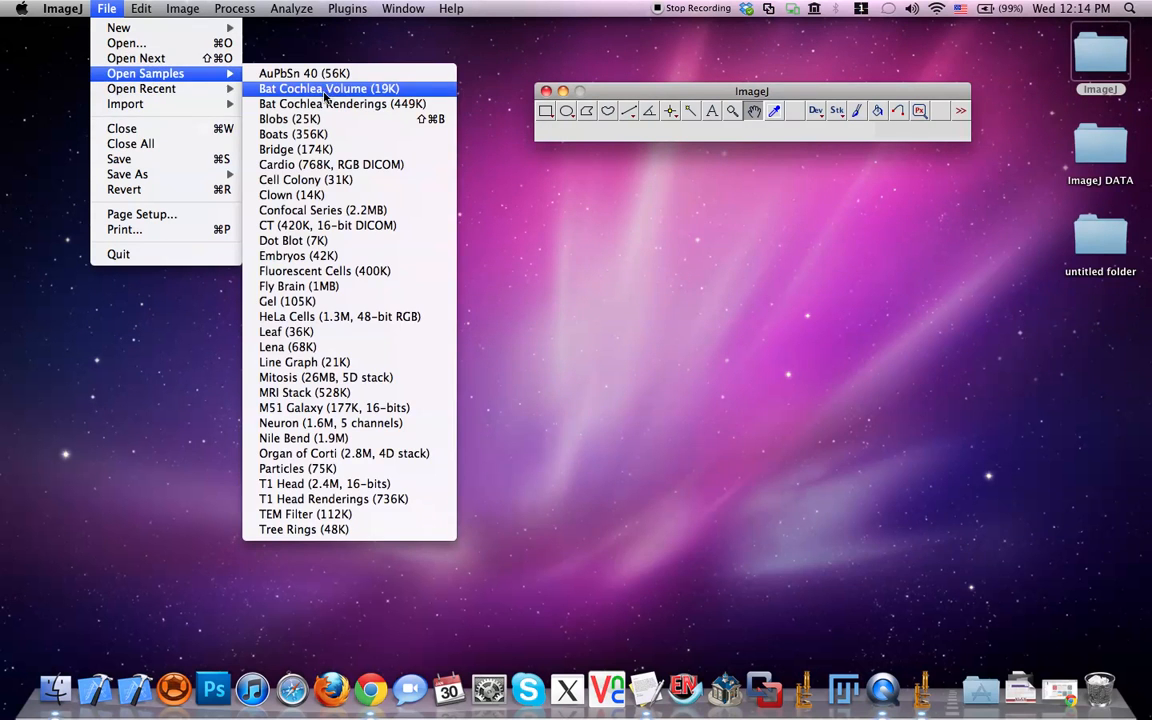
{"action": "left_click", "coordinate": [312, 121]}
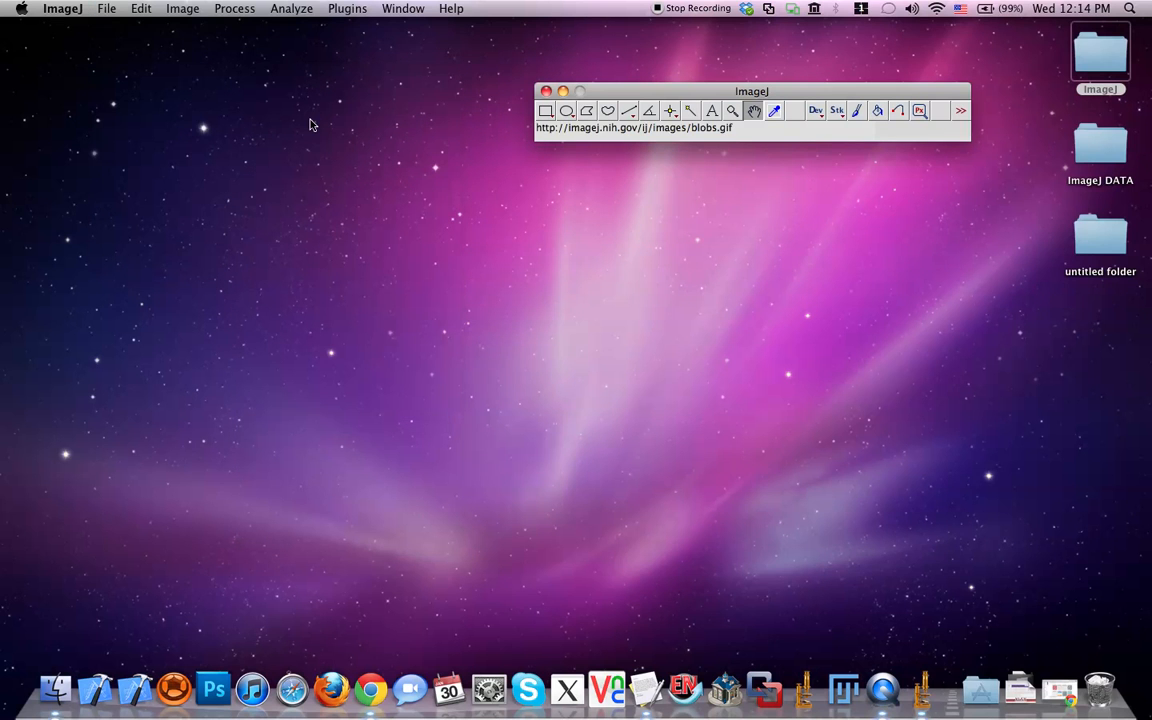
{"action": "left_click_drag", "start_coordinate": [575, 86], "coordinate": [504, 219]}
{"action": "left_click", "coordinate": [732, 110]}
{"action": "key", "text": "plus"}
{"action": "left_click", "coordinate": [754, 111]}
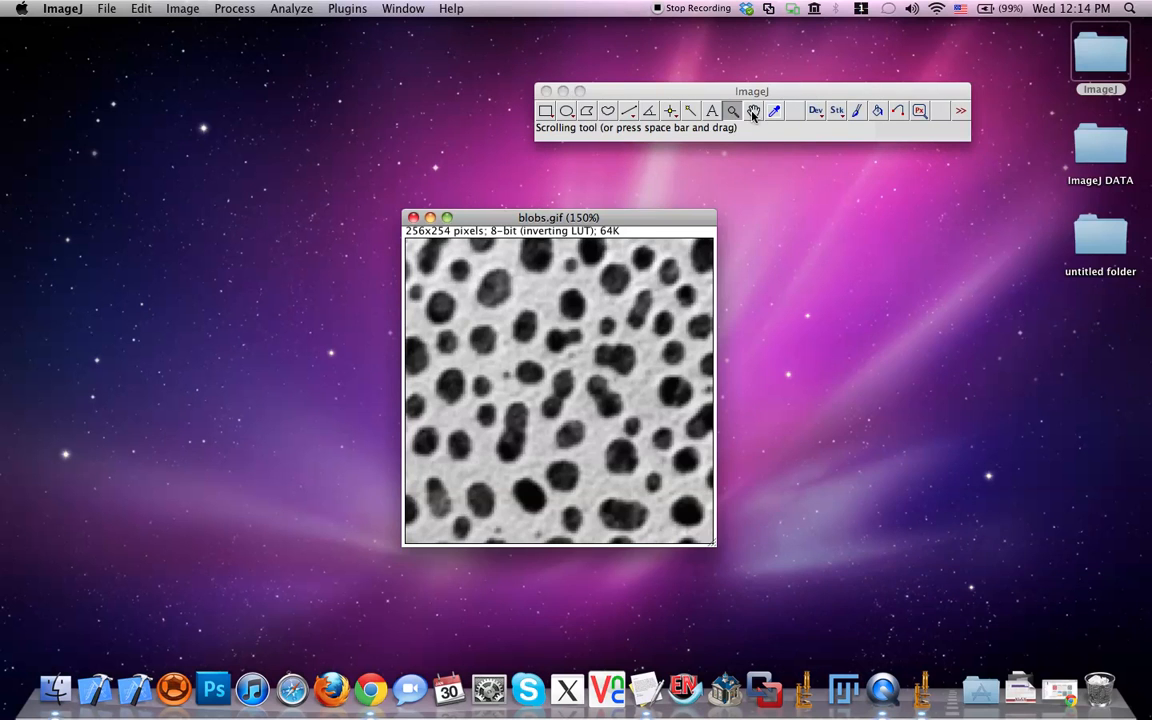
{"action": "left_click", "coordinate": [524, 222]}
Step: Open an empty ROI Manager and place it beside the Blobs image
{"action": "left_click", "coordinate": [199, 10]}
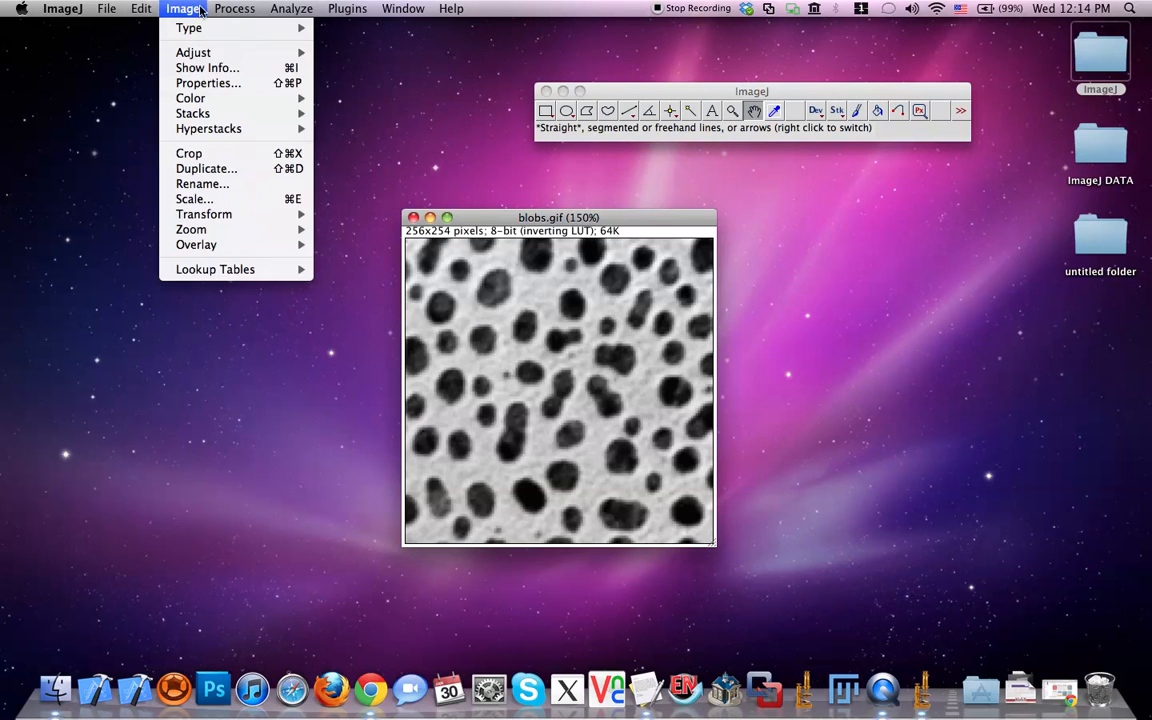
{"action": "mouse_move", "coordinate": [151, 228]}
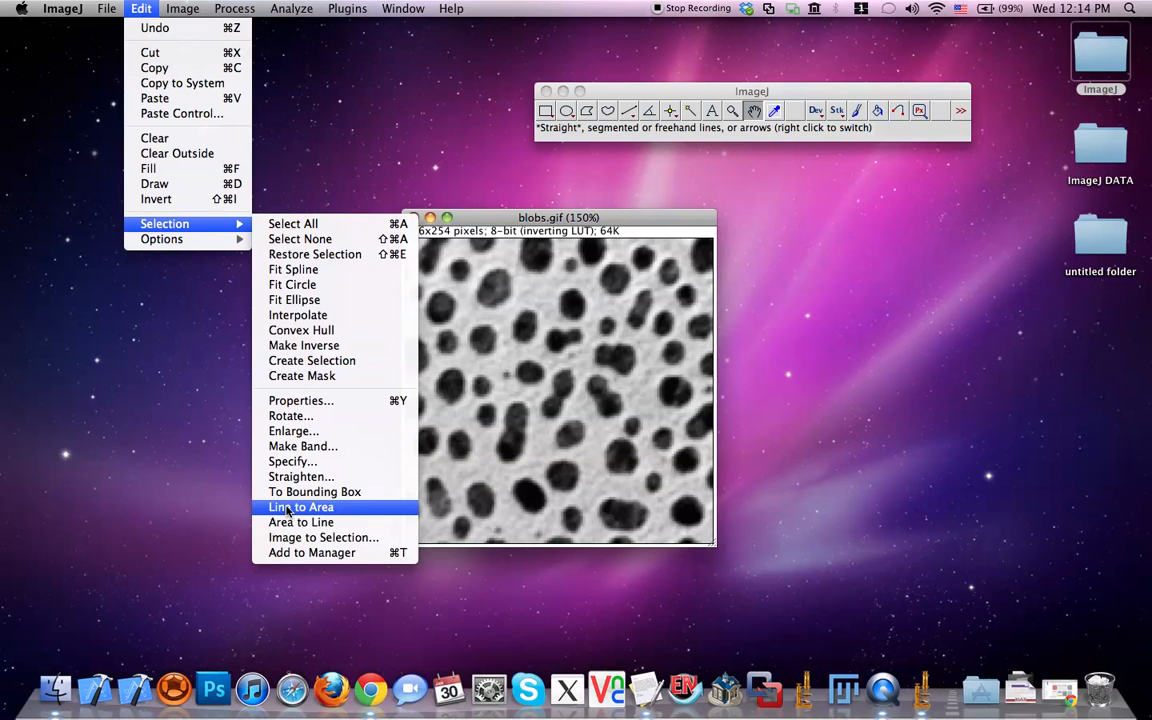
{"action": "left_click", "coordinate": [301, 552]}
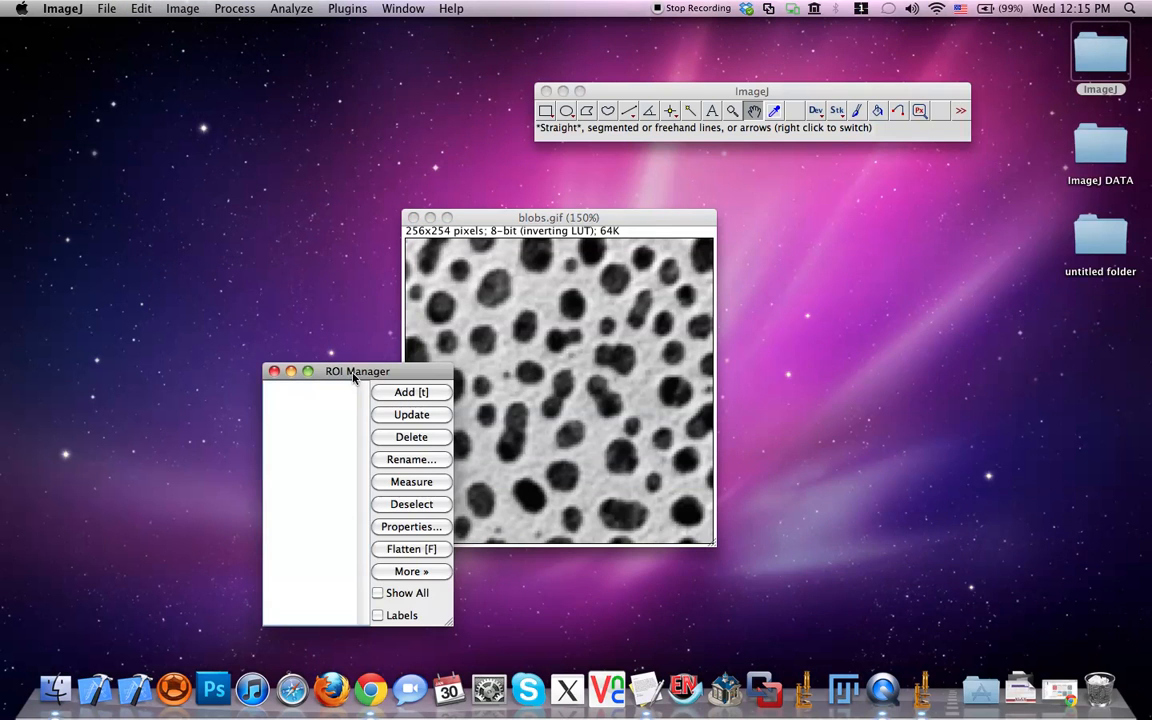
{"action": "left_click_drag", "start_coordinate": [352, 372], "coordinate": [303, 288]}
Step: Load the saved ROIs from RoiSet.zip in the ImageJ DATA folder into the ROI Manager
{"action": "left_click", "coordinate": [358, 489]}
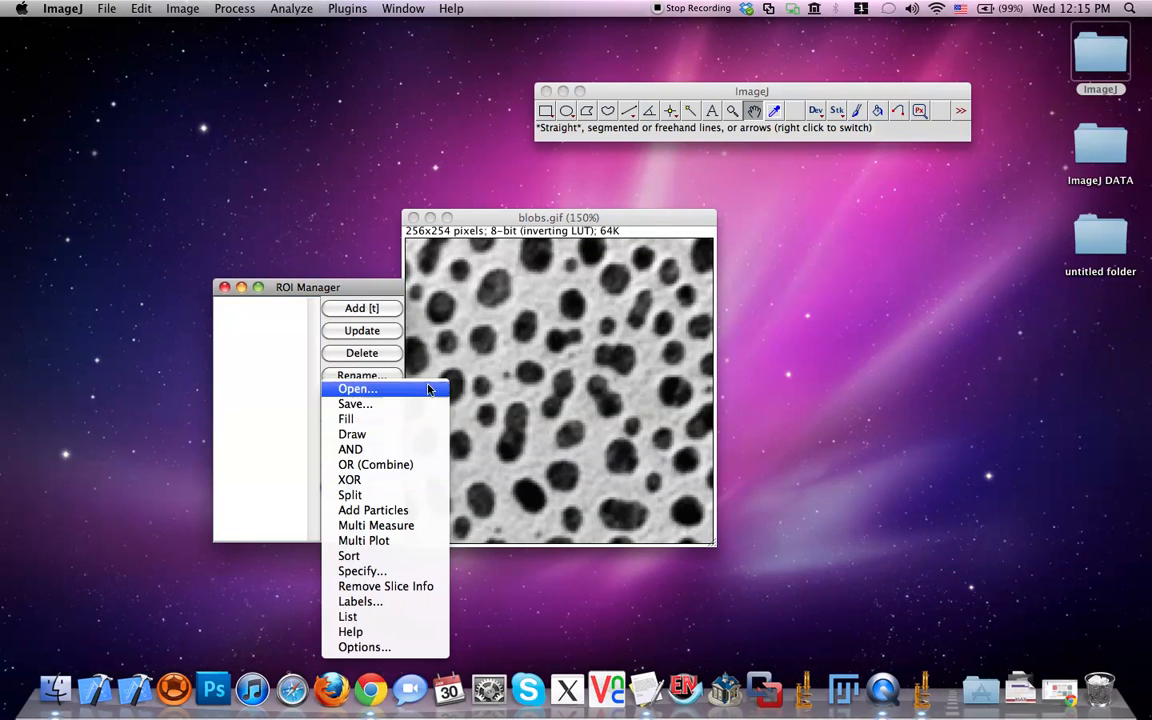
{"action": "left_click", "coordinate": [430, 390]}
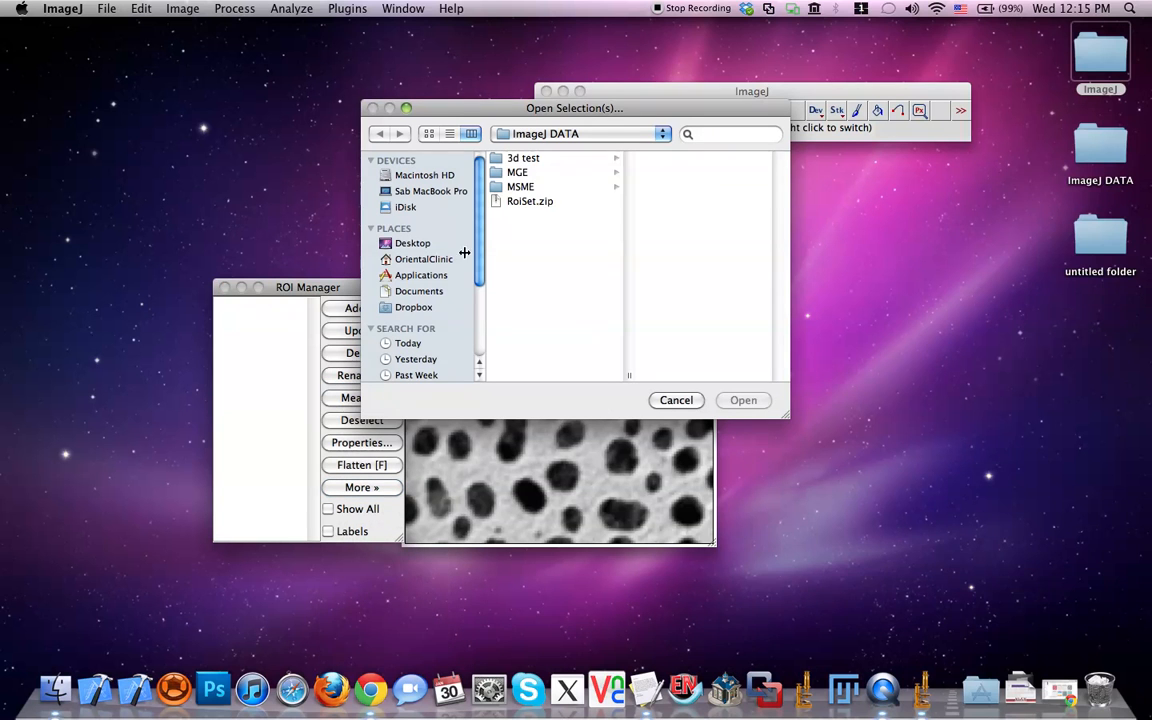
{"action": "left_click", "coordinate": [540, 201]}
{"action": "left_click", "coordinate": [745, 401]}
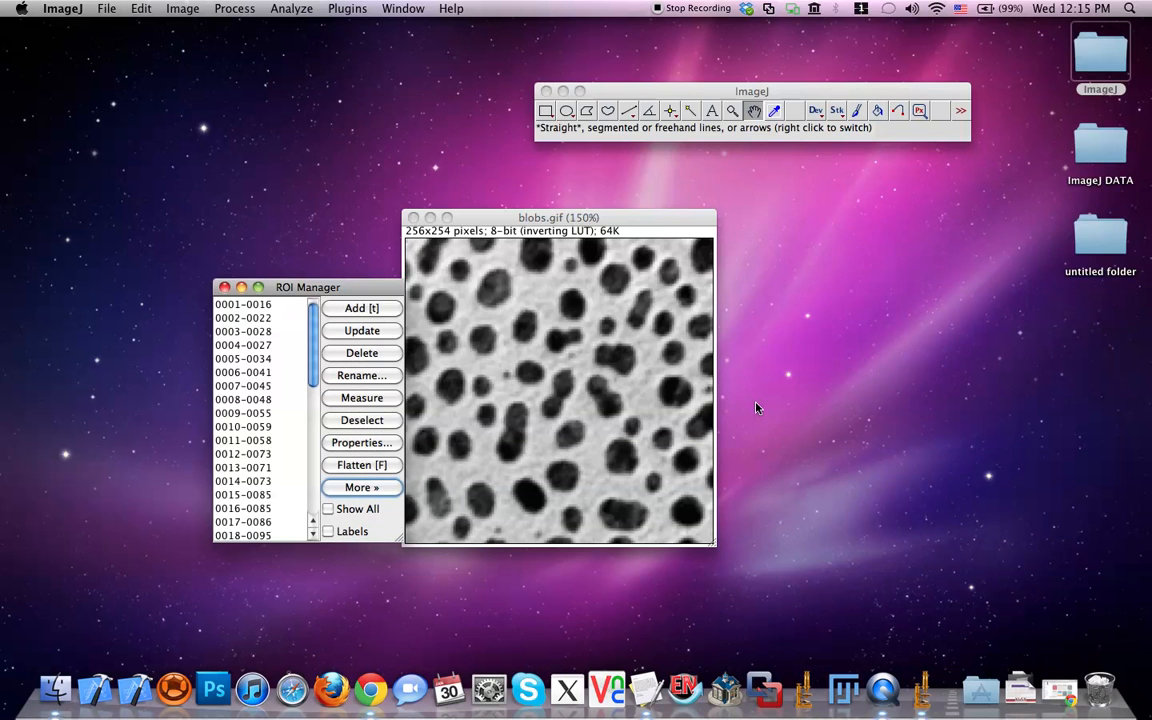
Step: Select loaded ROIs between 0001-0016 and 0015-0085 one after another to check their outlines on the Blobs image
{"action": "left_click", "coordinate": [263, 305]}
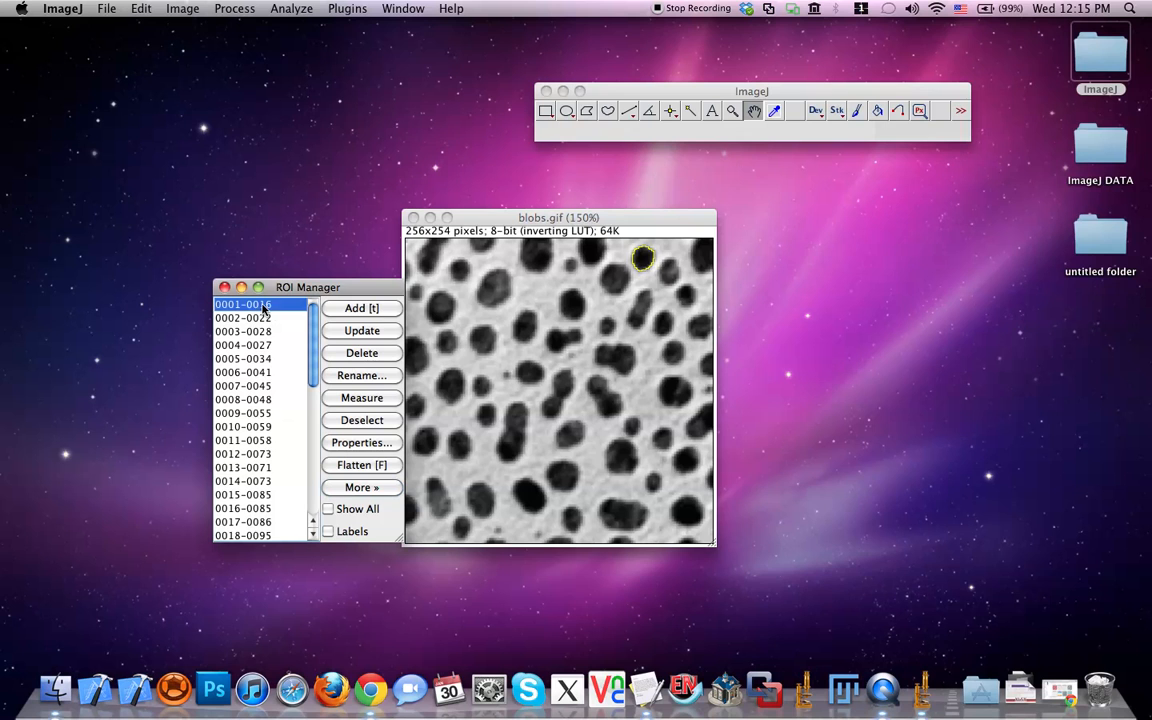
{"action": "left_click", "coordinate": [268, 318]}
{"action": "left_click", "coordinate": [267, 331]}
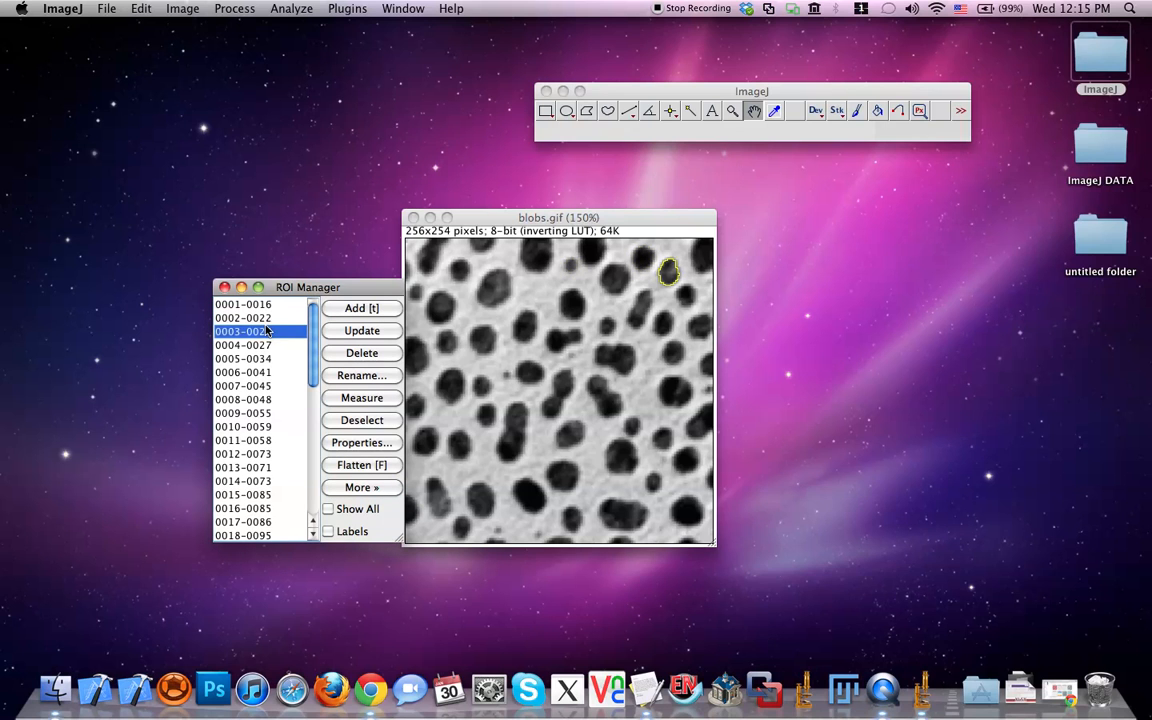
{"action": "left_click", "coordinate": [267, 346]}
{"action": "left_click", "coordinate": [270, 372]}
{"action": "left_click", "coordinate": [271, 399]}
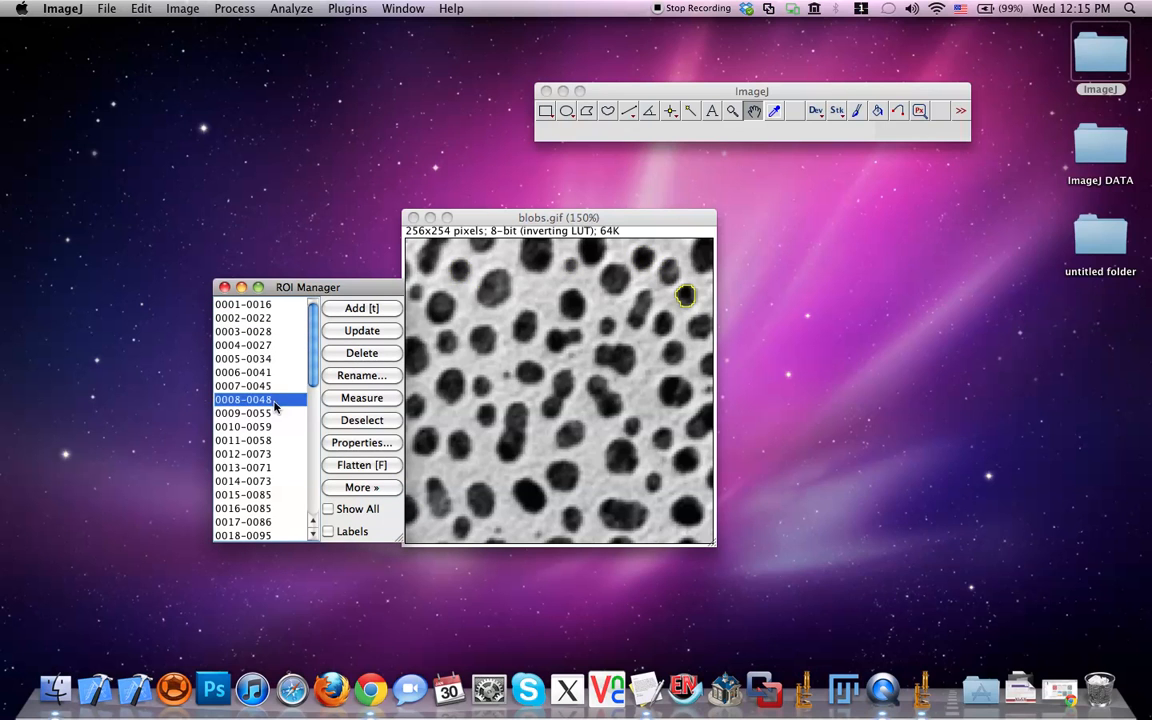
{"action": "left_click", "coordinate": [273, 413]}
{"action": "left_click", "coordinate": [269, 440]}
{"action": "left_click", "coordinate": [266, 454]}
{"action": "left_click", "coordinate": [261, 495]}
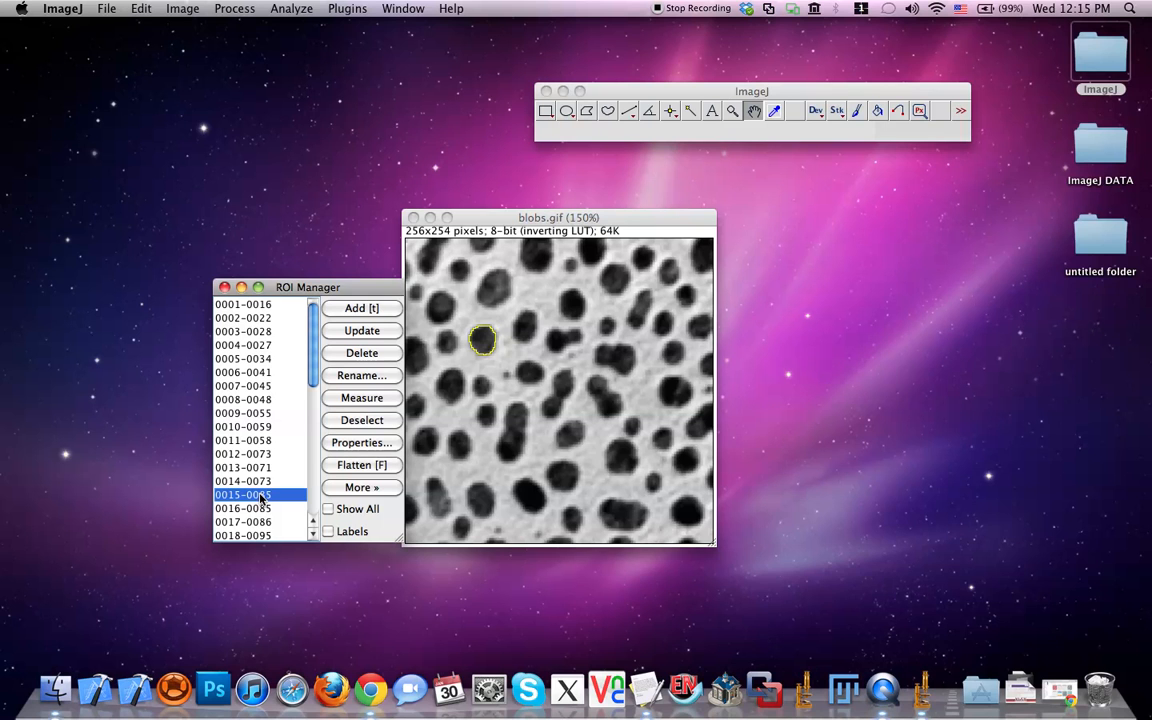
{"action": "left_click", "coordinate": [276, 10]}
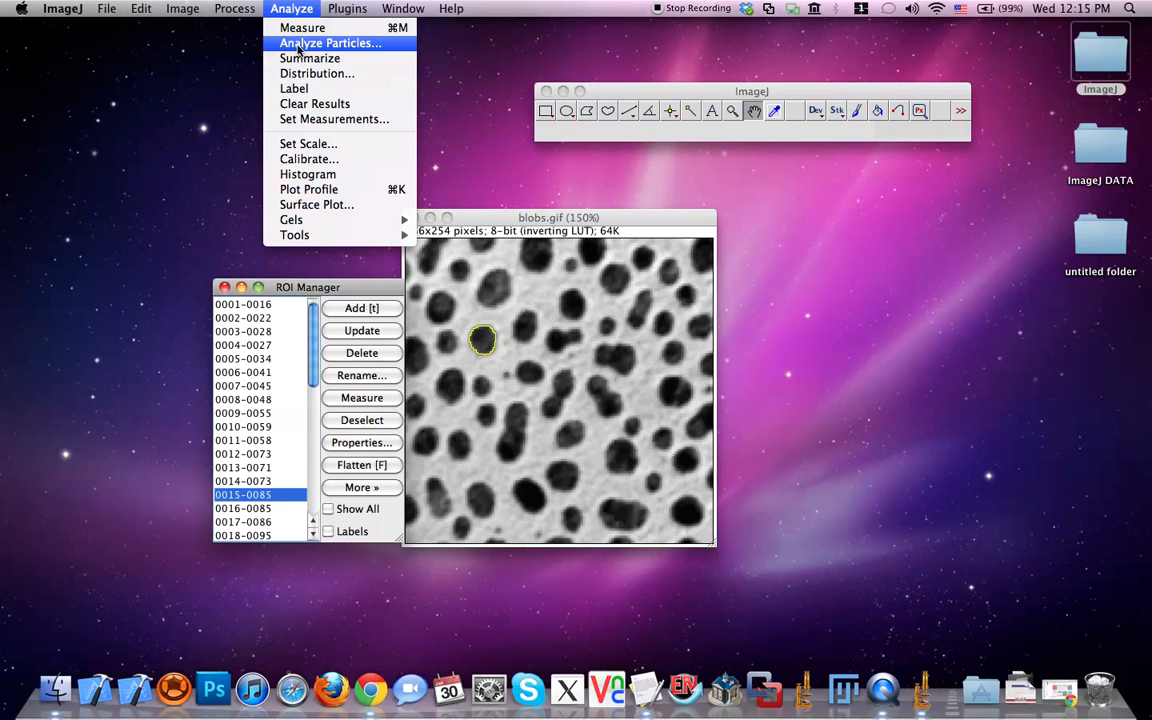
{"action": "mouse_move", "coordinate": [234, 9]}
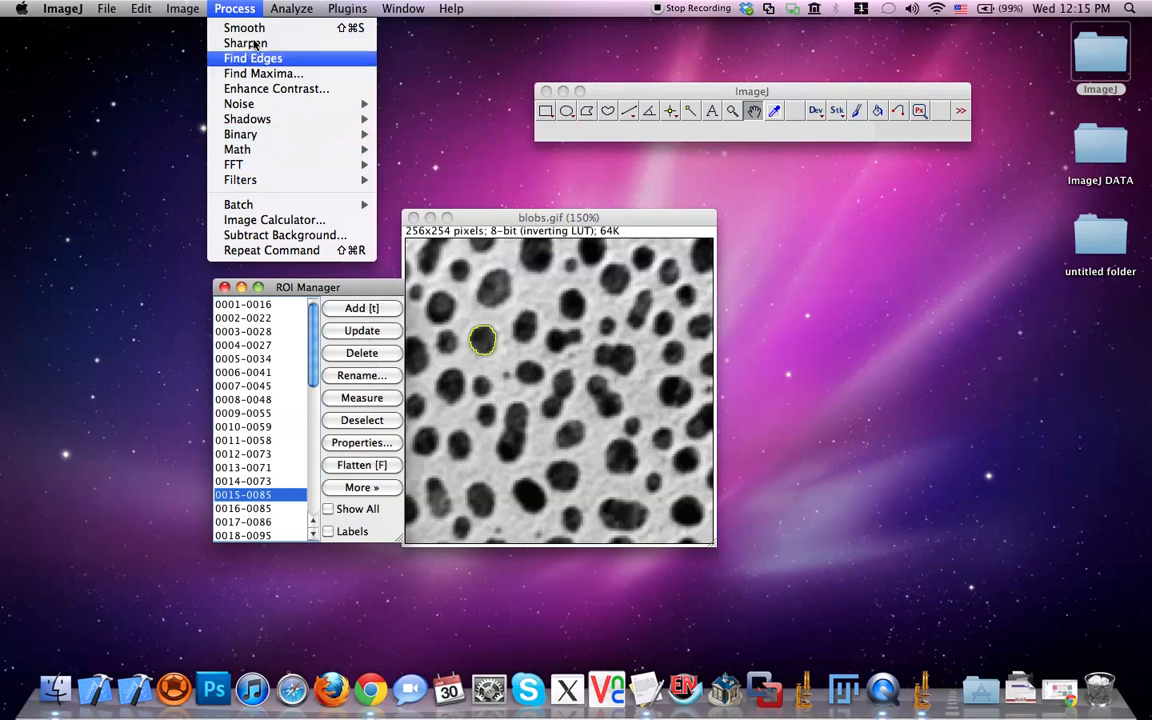
{"action": "mouse_move", "coordinate": [176, 14]}
{"action": "mouse_move", "coordinate": [170, 53]}
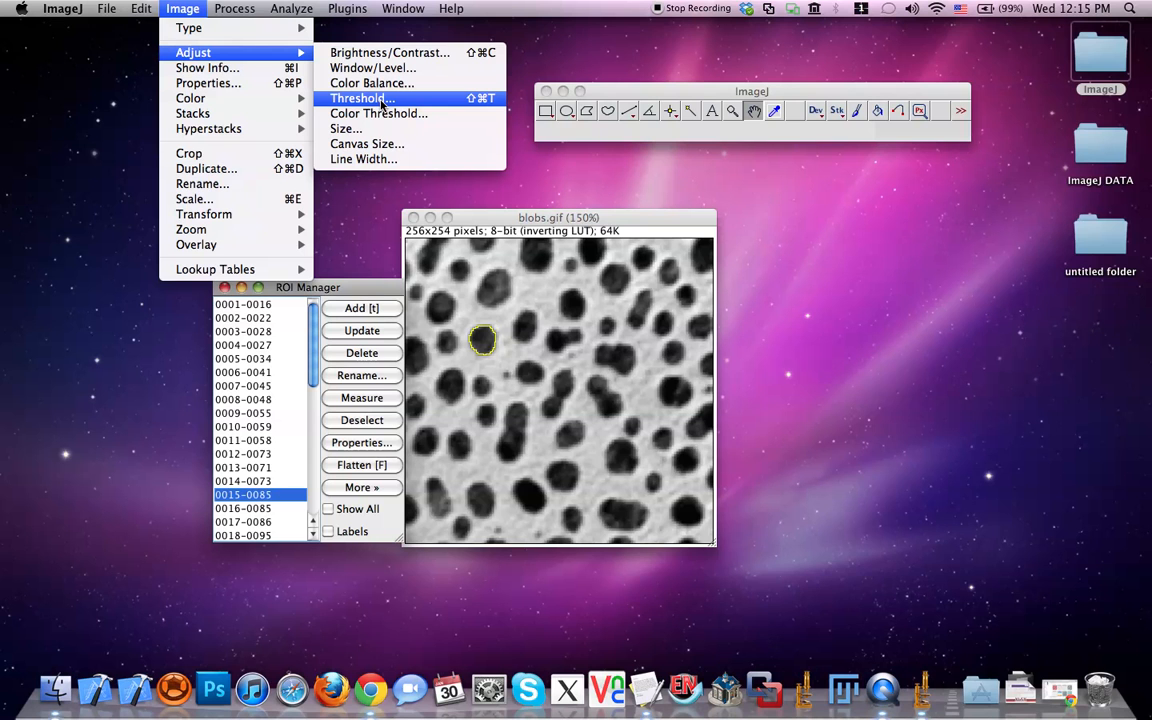
{"action": "left_click", "coordinate": [349, 292]}
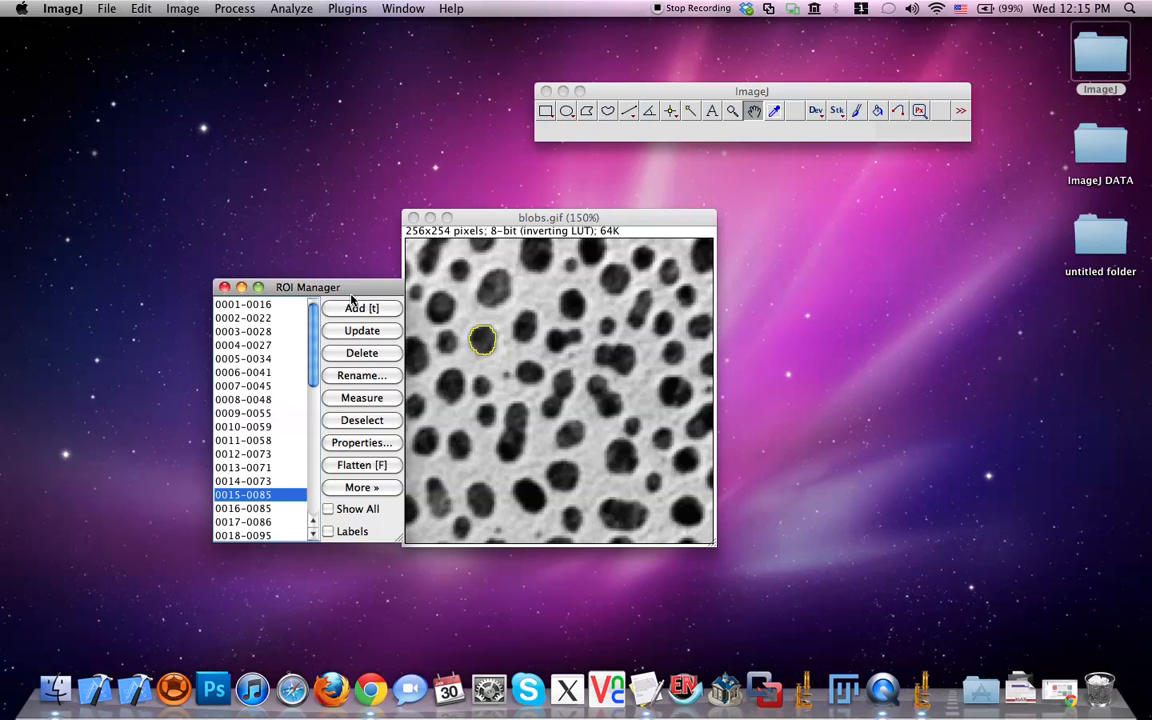
{"action": "left_click", "coordinate": [362, 376]}
{"action": "left_click", "coordinate": [602, 232]}
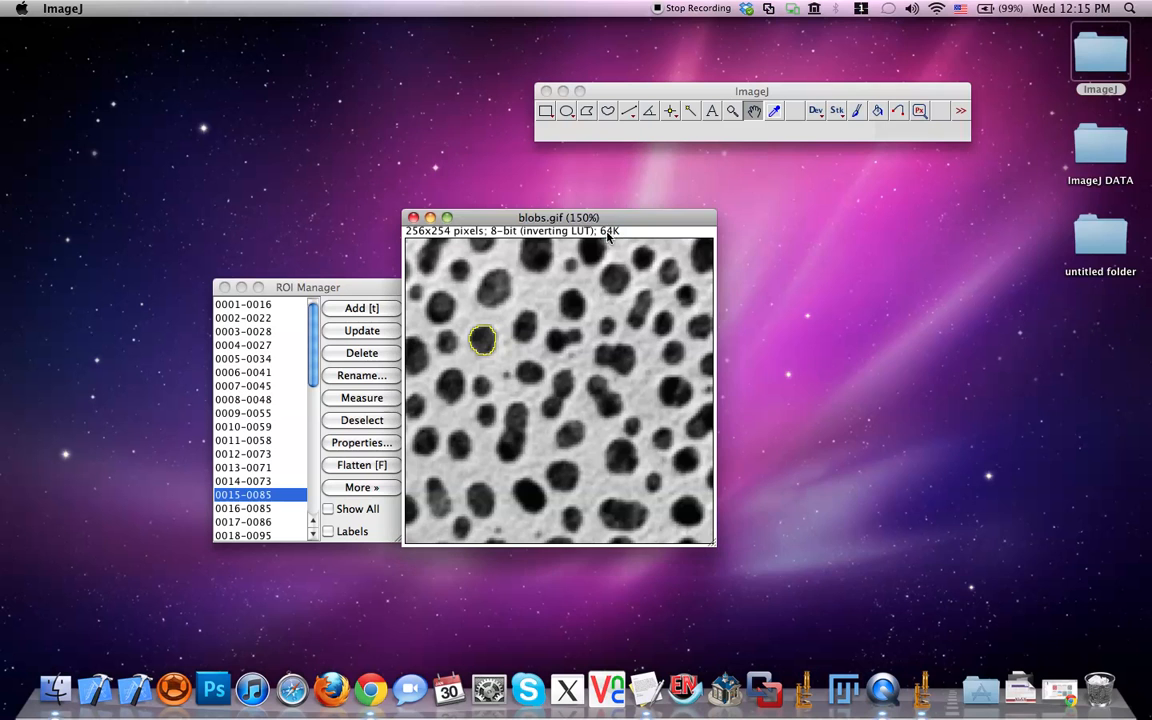
Step: Inspect ROI 0009-0055 on the image, and delete ROI 0002-0022 from the ROI Manager
{"action": "left_click", "coordinate": [288, 413]}
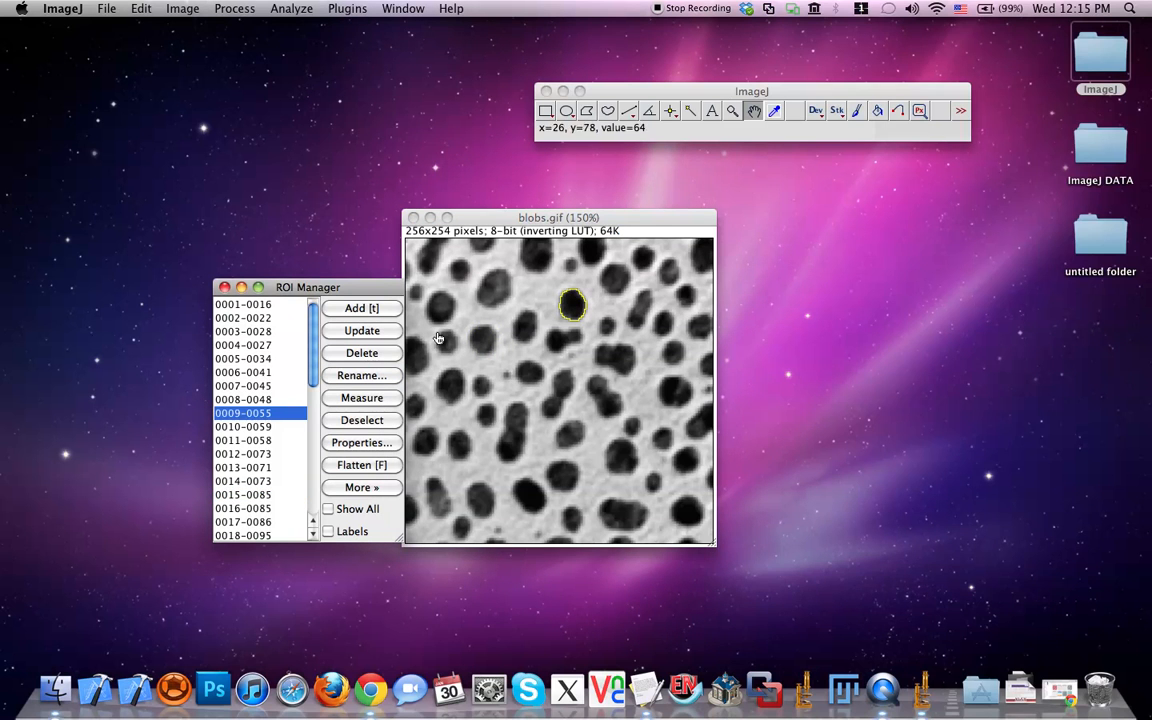
{"action": "left_click", "coordinate": [264, 318]}
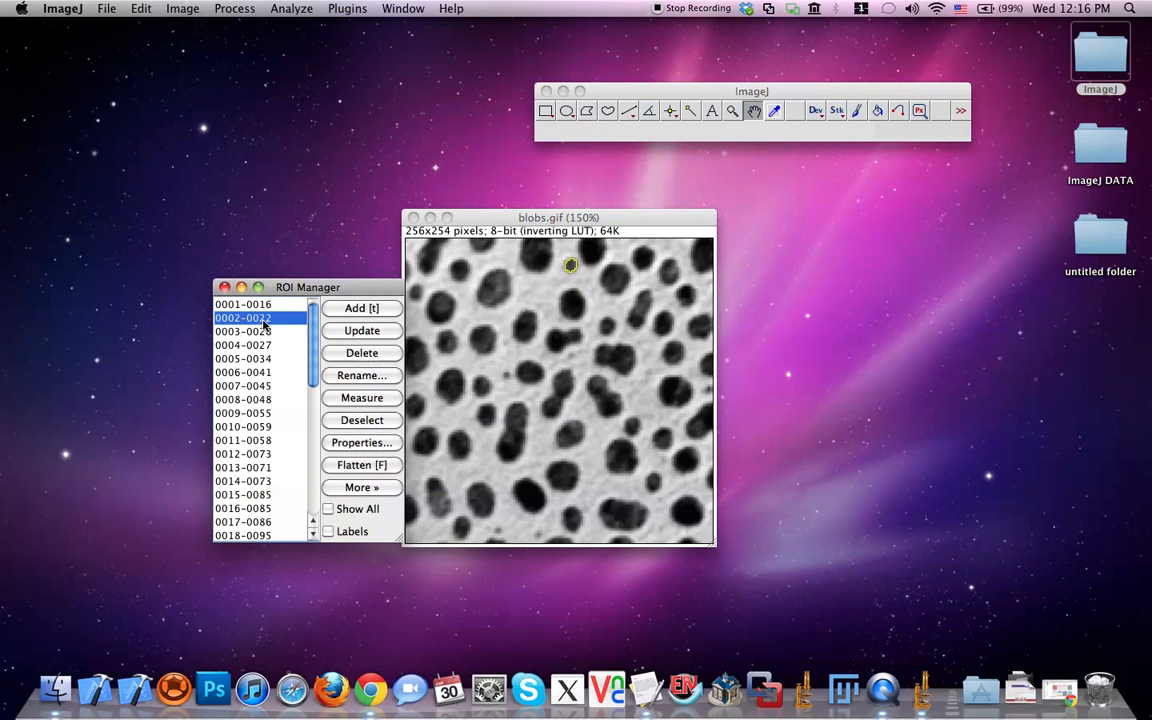
{"action": "left_click", "coordinate": [358, 354]}
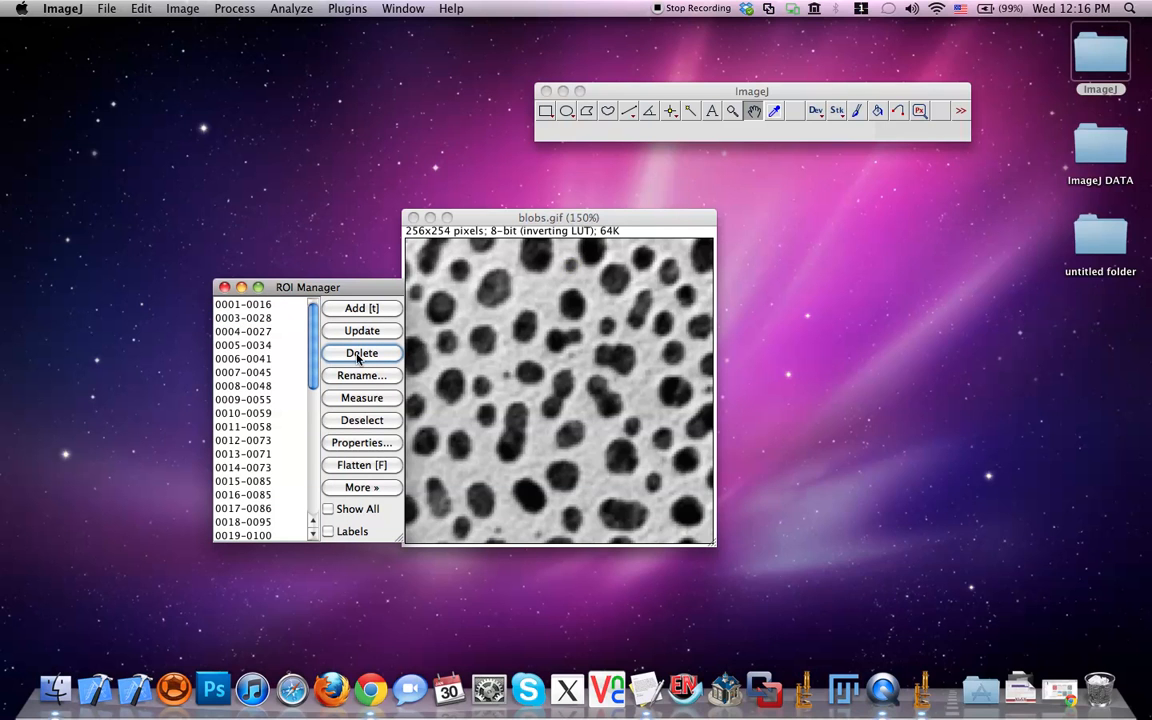